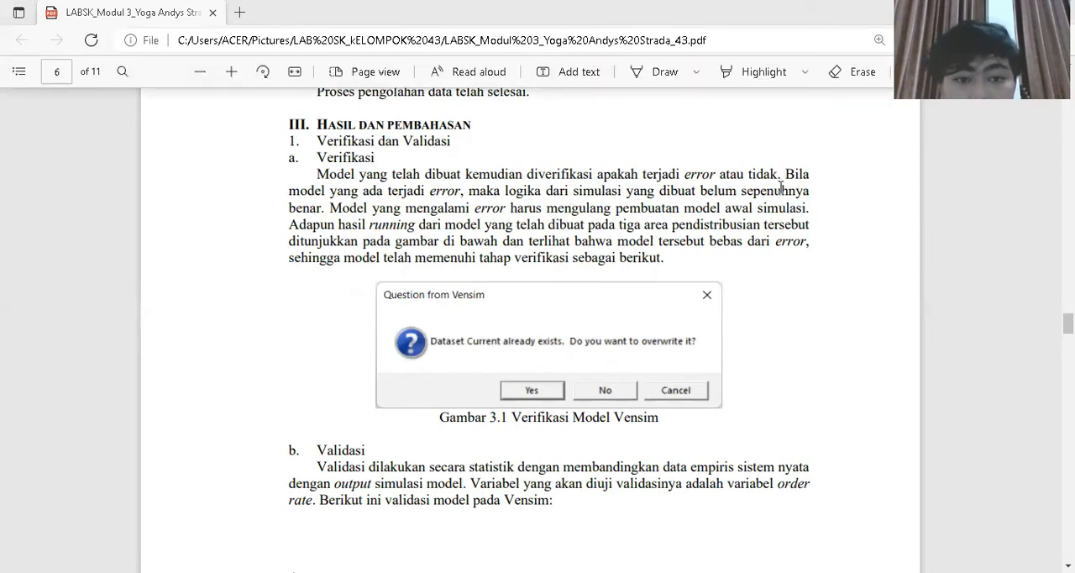
- Read the verification and validation sections of the report, including the validation table and the E1 and E2 error calculations
scroll(504, 313, "down", 1)
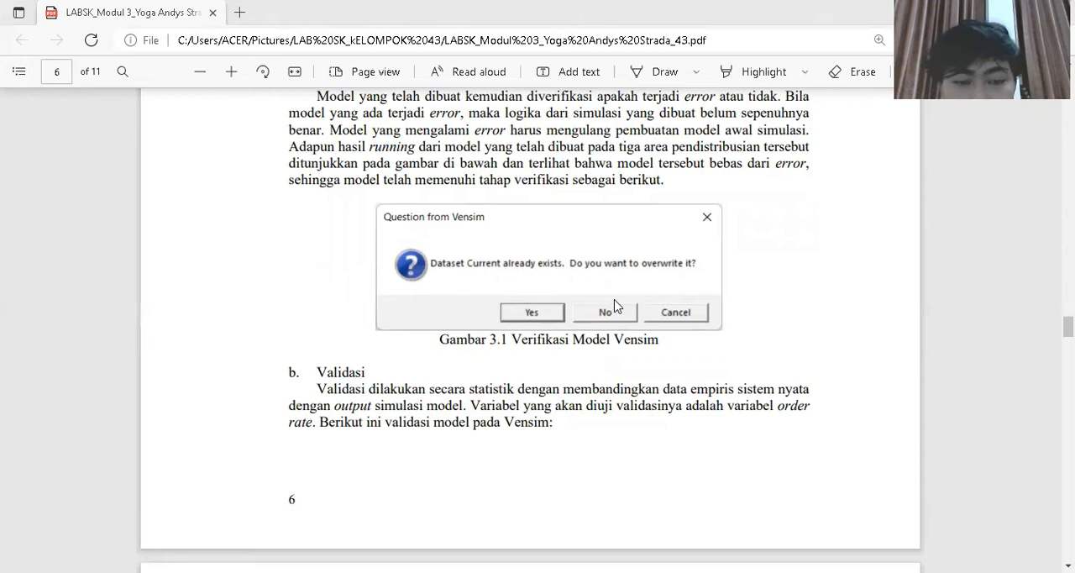
scroll(614, 305, "down", 1)
scroll(369, 334, "down", 1)
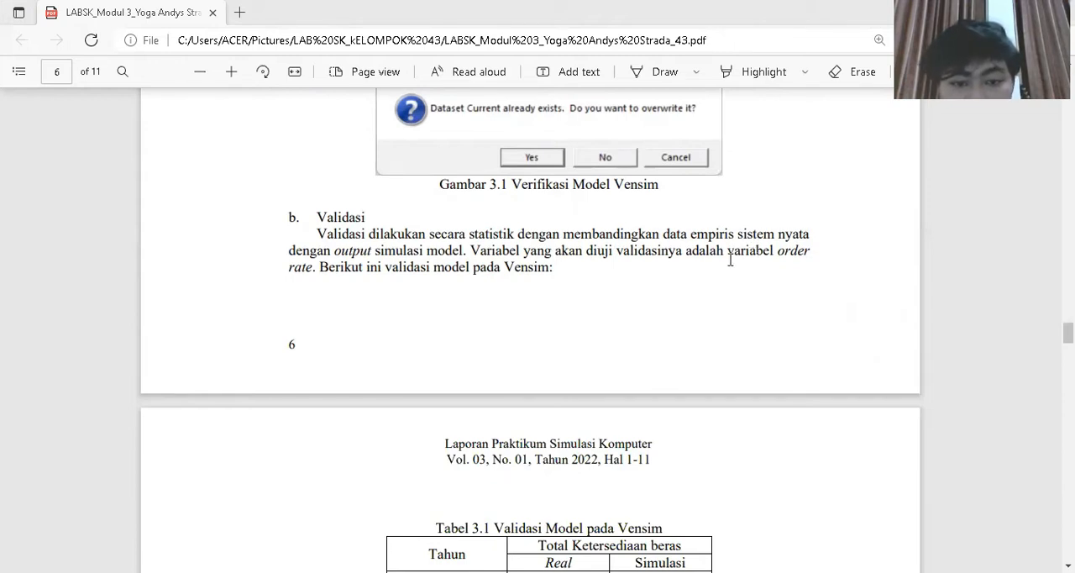
scroll(730, 260, "down", 1)
scroll(685, 273, "down", 1)
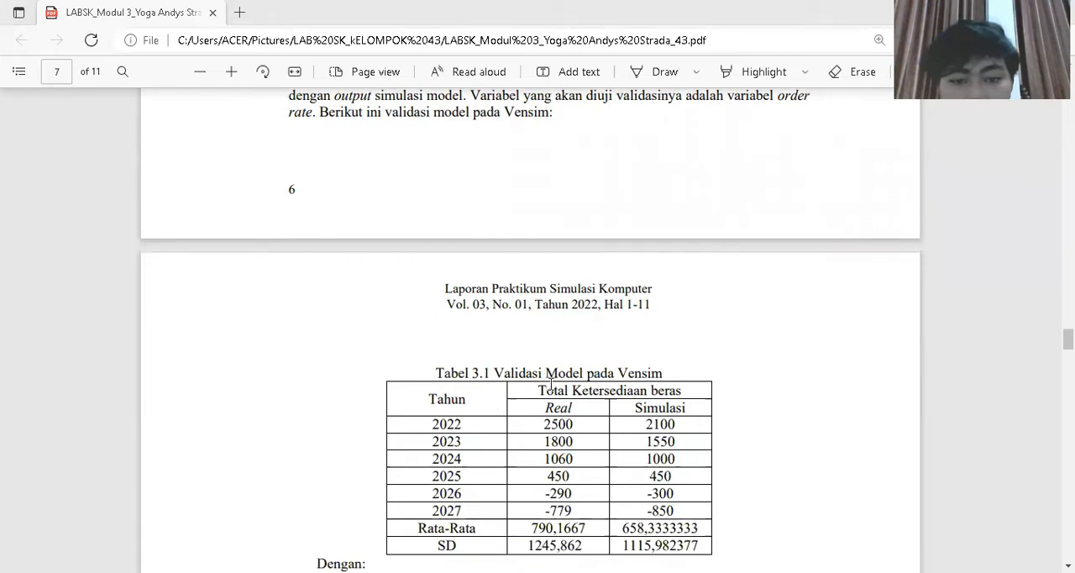
scroll(586, 386, "down", 2)
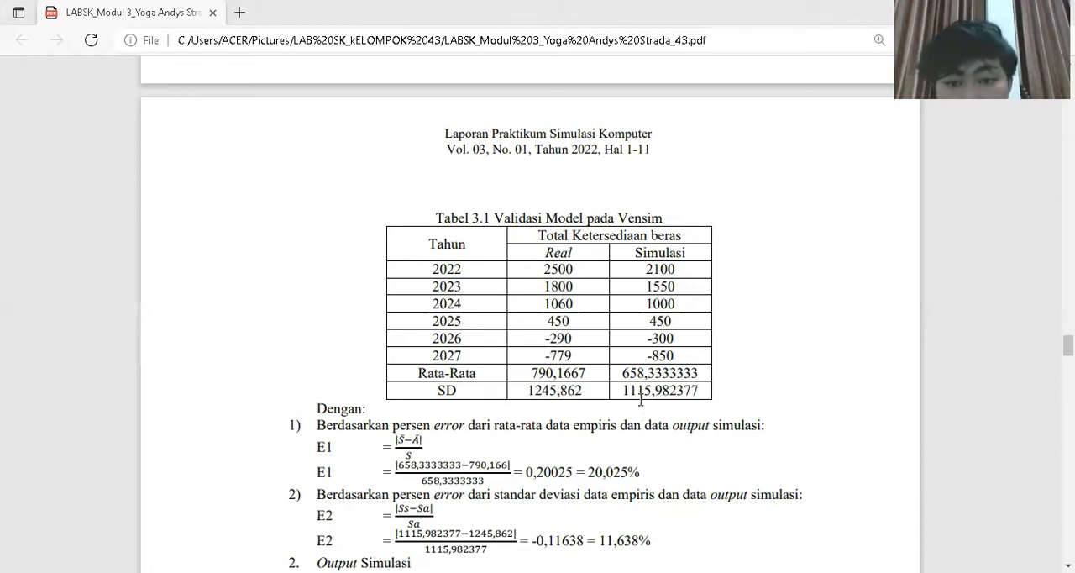
scroll(641, 400, "down", 2)
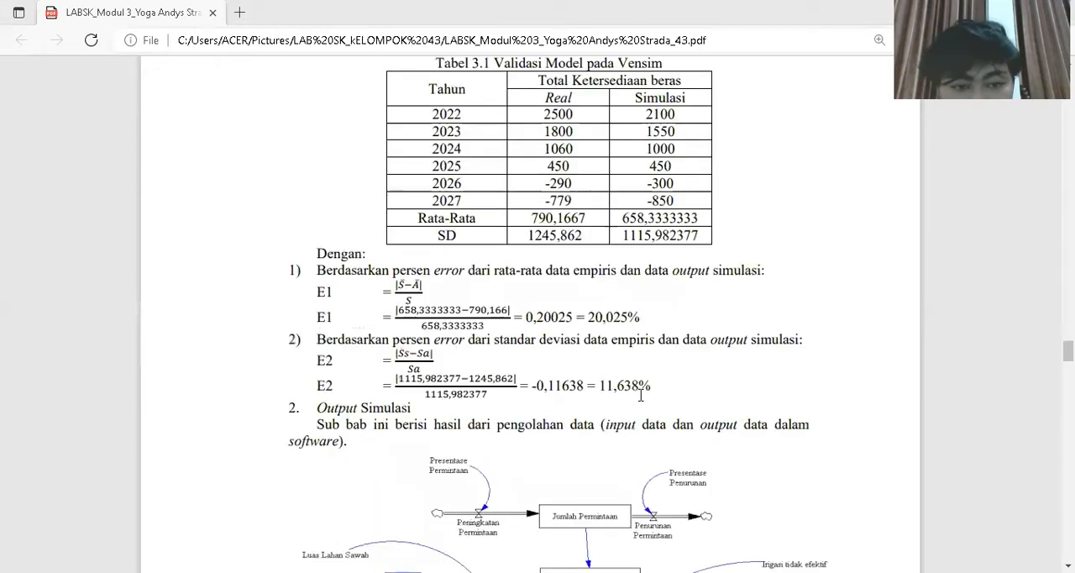
scroll(641, 395, "down", 2)
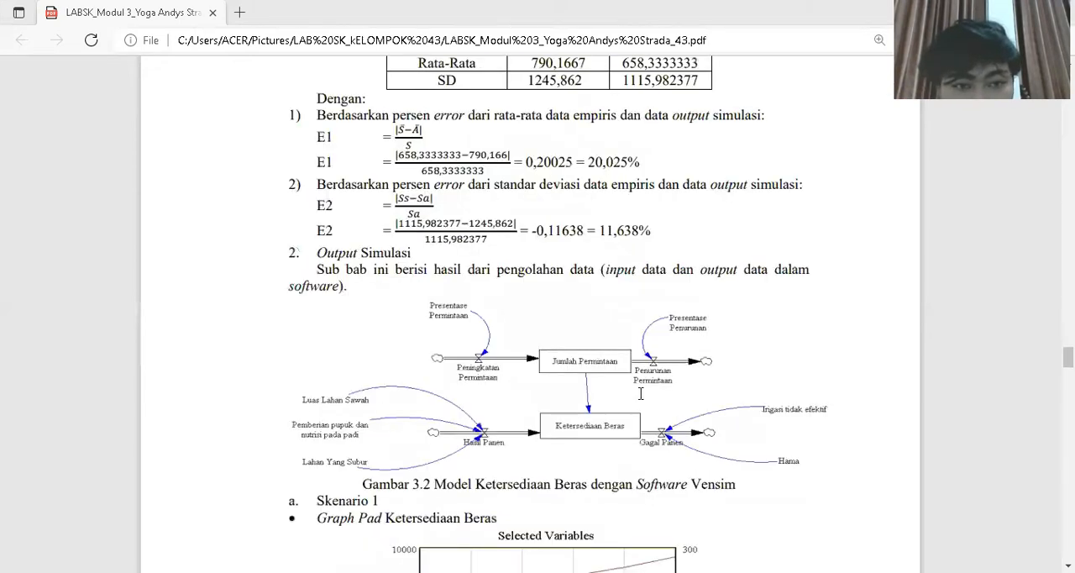
- Examine the rice availability model diagram and the Skenario 1 graph, table and analysis in the report
scroll(641, 393, "down", 1)
scroll(394, 297, "up", 1)
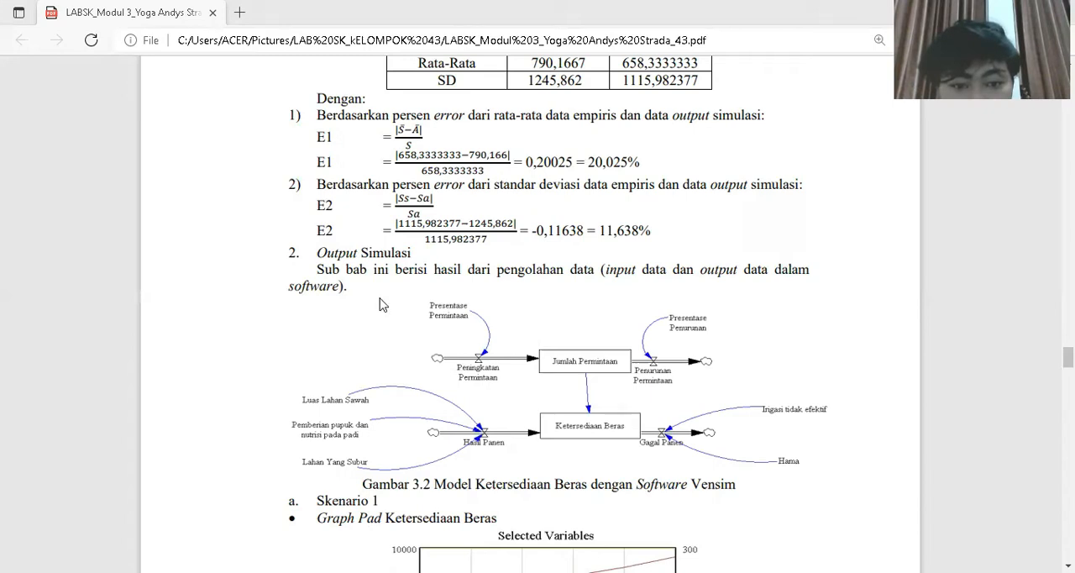
scroll(539, 283, "down", 1)
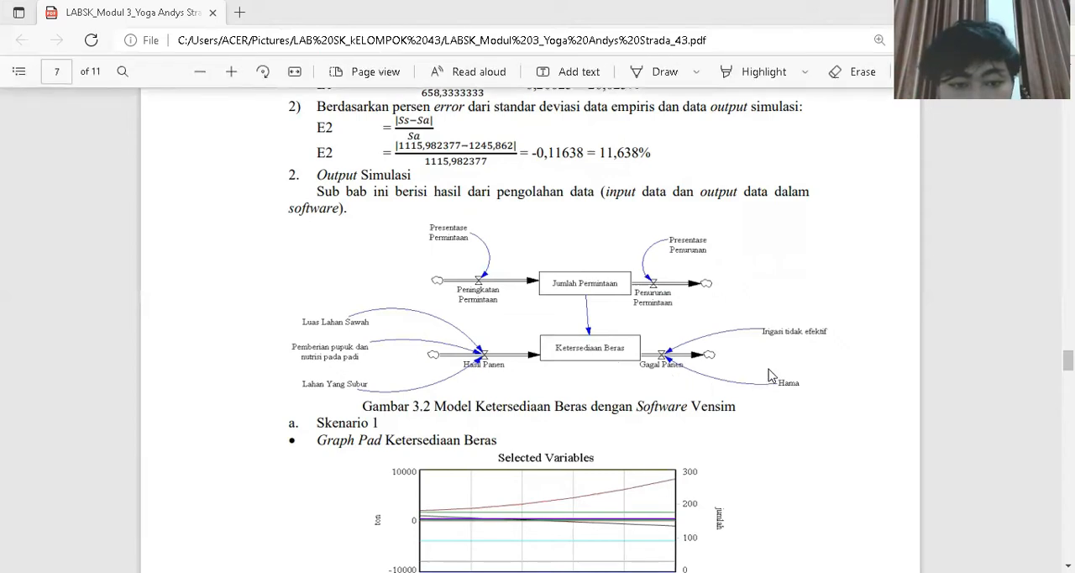
scroll(321, 353, "down", 1)
scroll(321, 353, "down", 1)
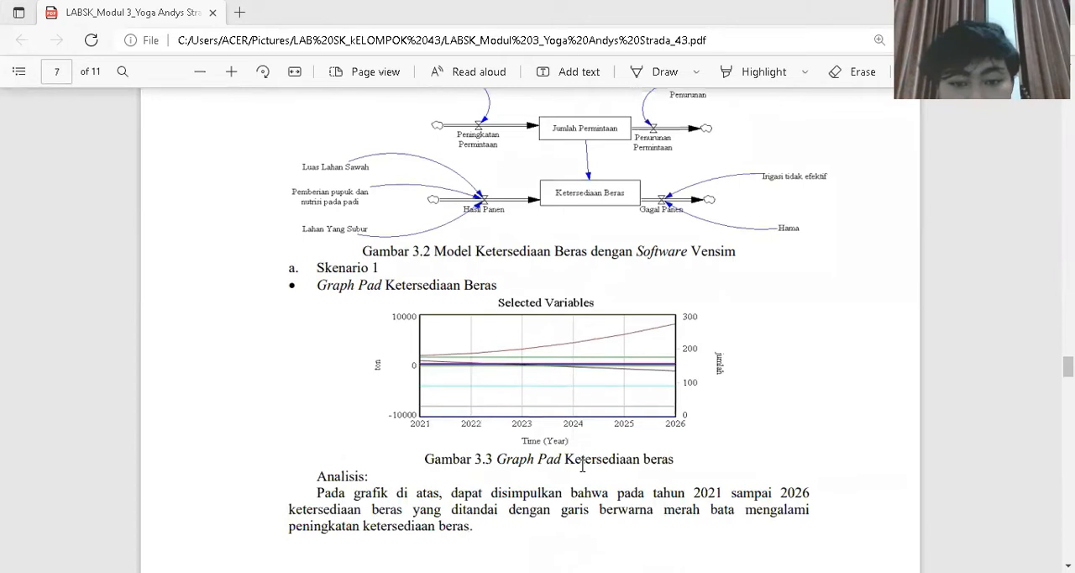
scroll(603, 452, "down", 1)
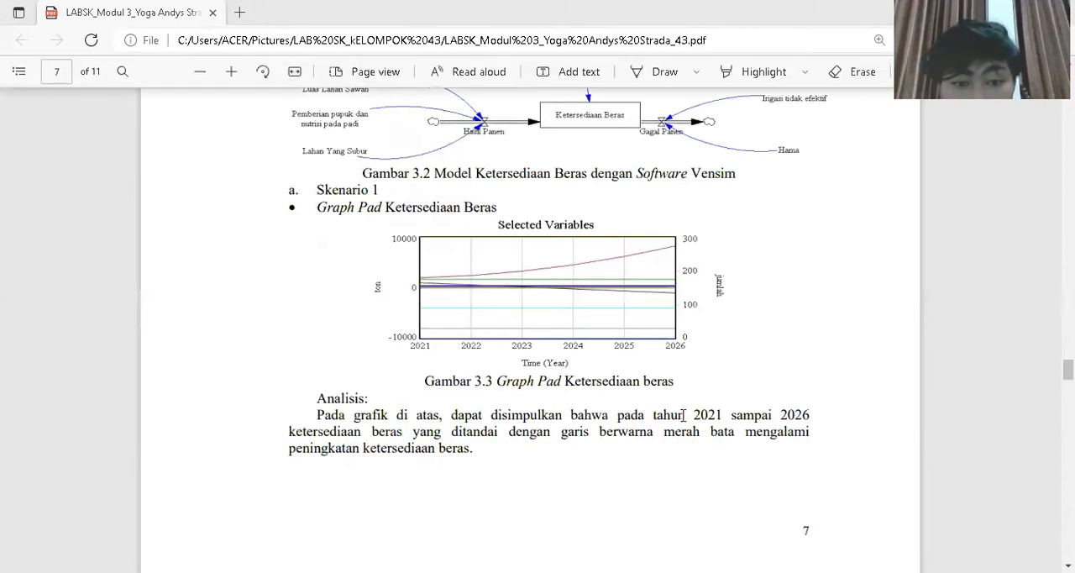
scroll(685, 416, "down", 4)
scroll(686, 411, "down", 3)
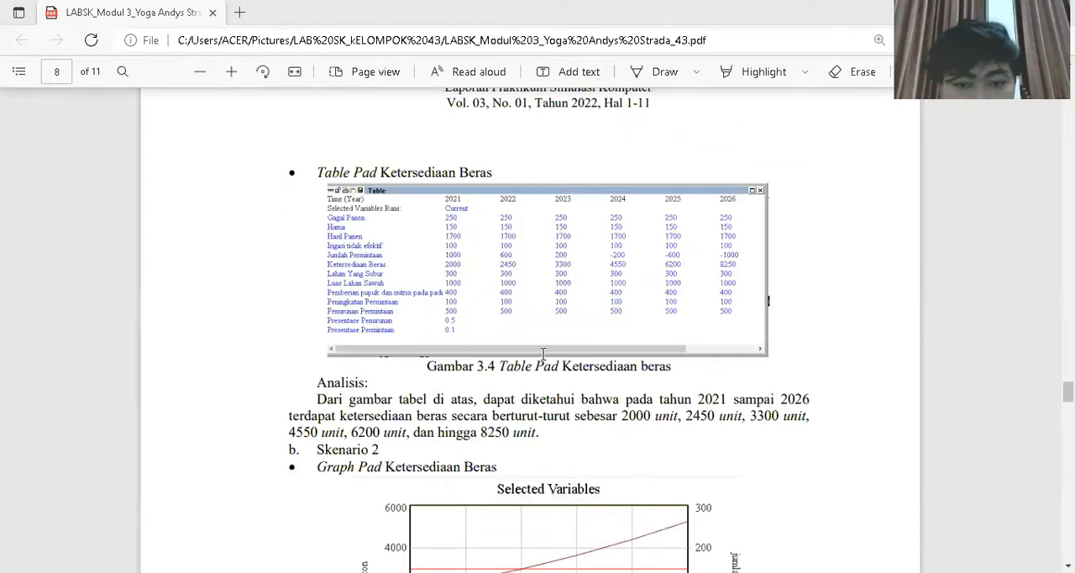
- Review the graphs, tables and analyses for Skenario 2 and Skenario 3 in the report
scroll(361, 265, "down", 3)
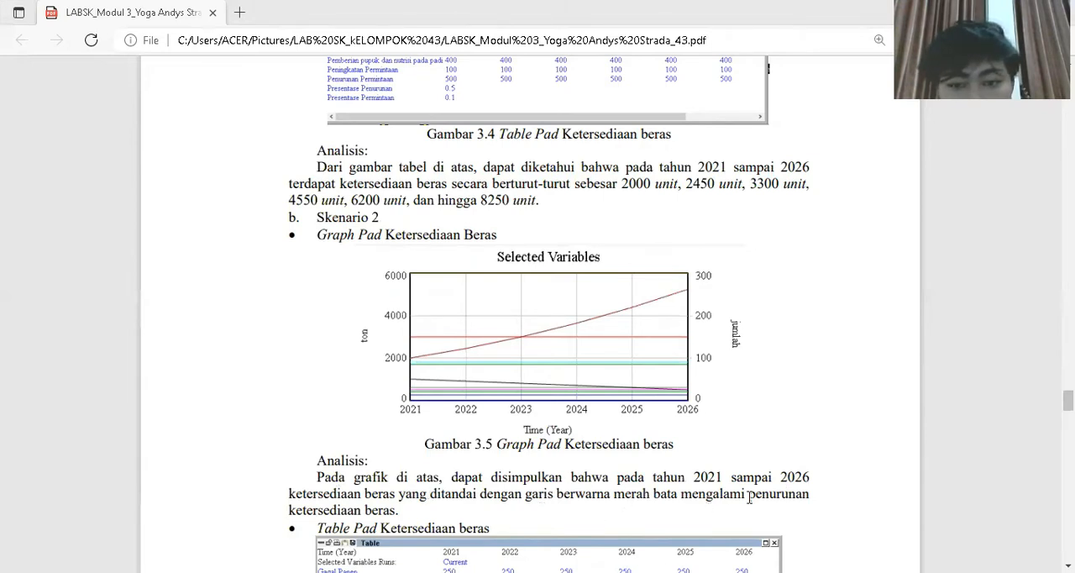
scroll(385, 511, "down", 3)
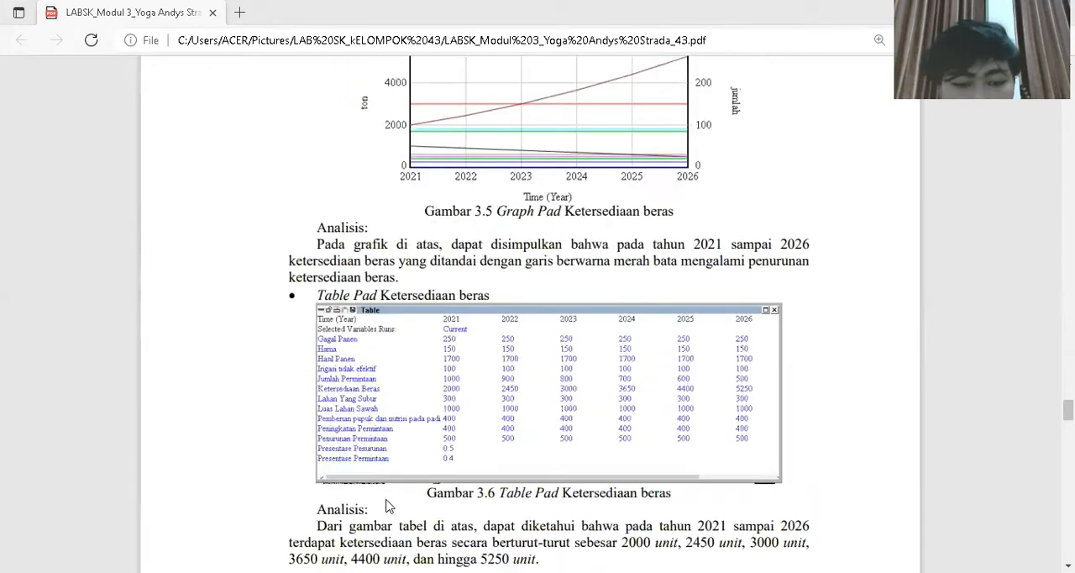
scroll(386, 512, "down", 1)
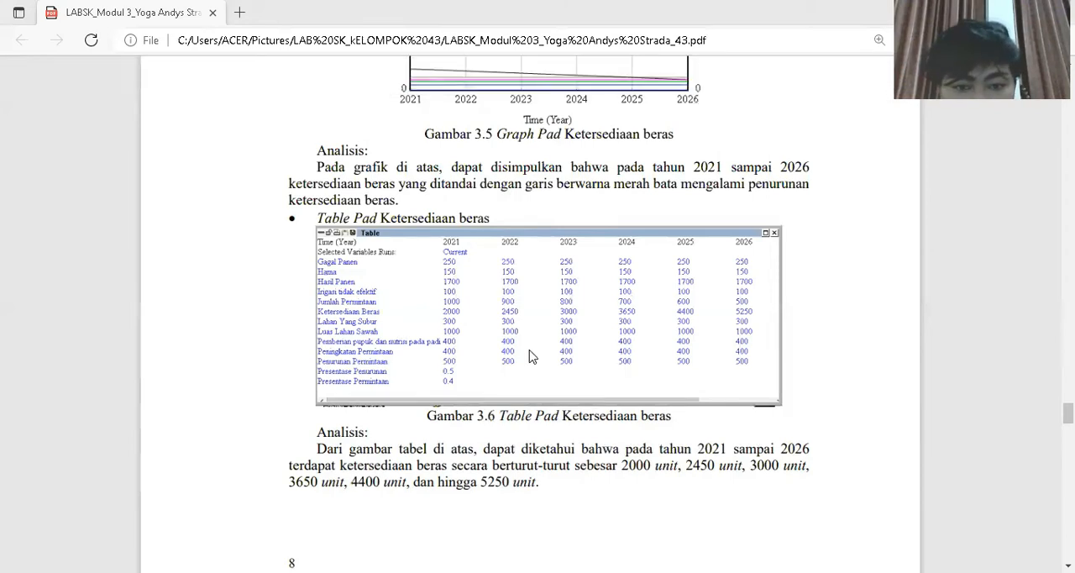
scroll(530, 356, "down", 3)
scroll(530, 355, "down", 3)
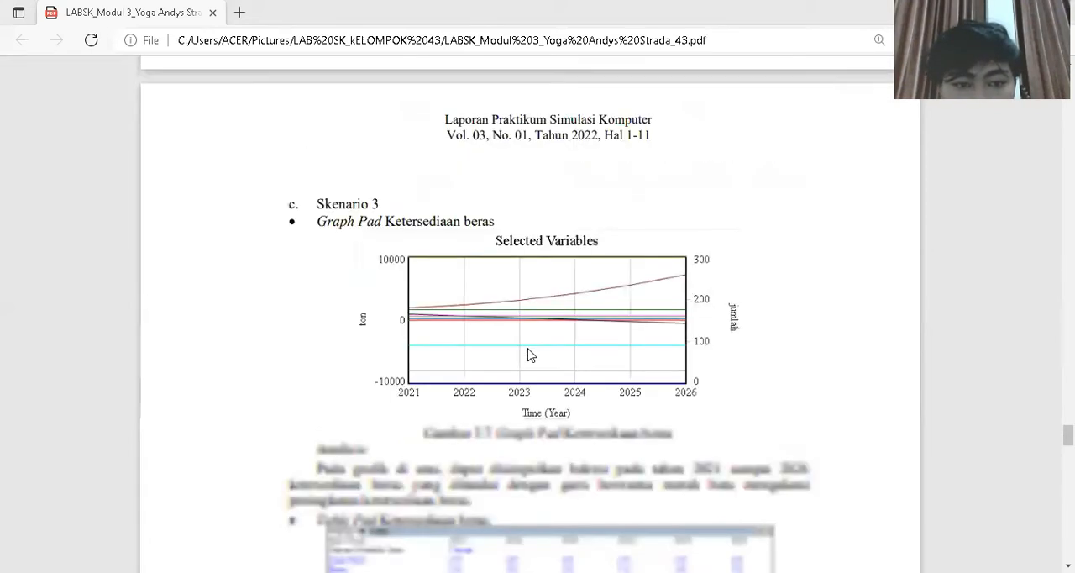
scroll(529, 357, "down", 1)
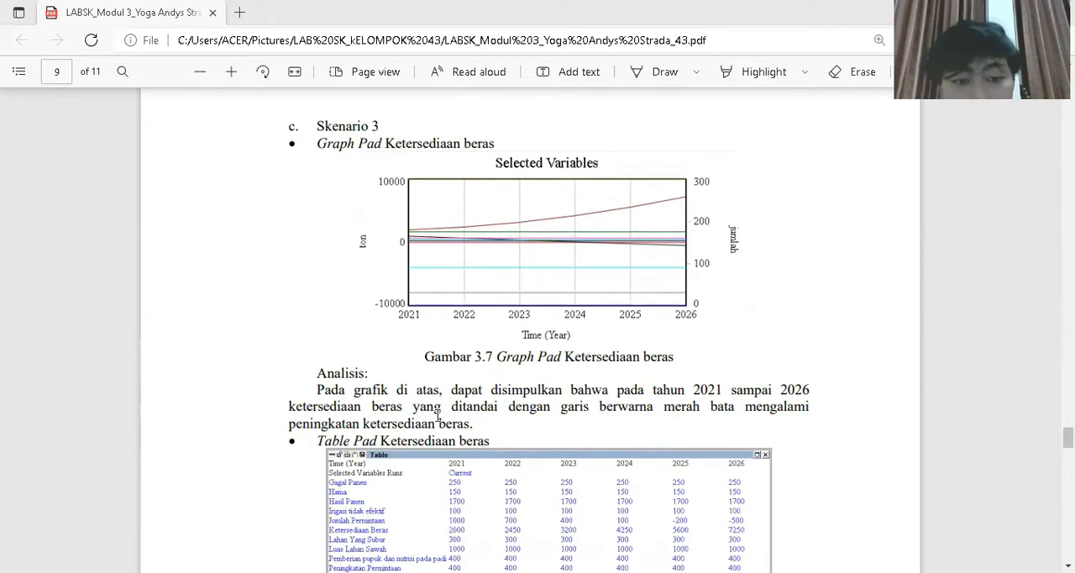
scroll(437, 415, "down", 1)
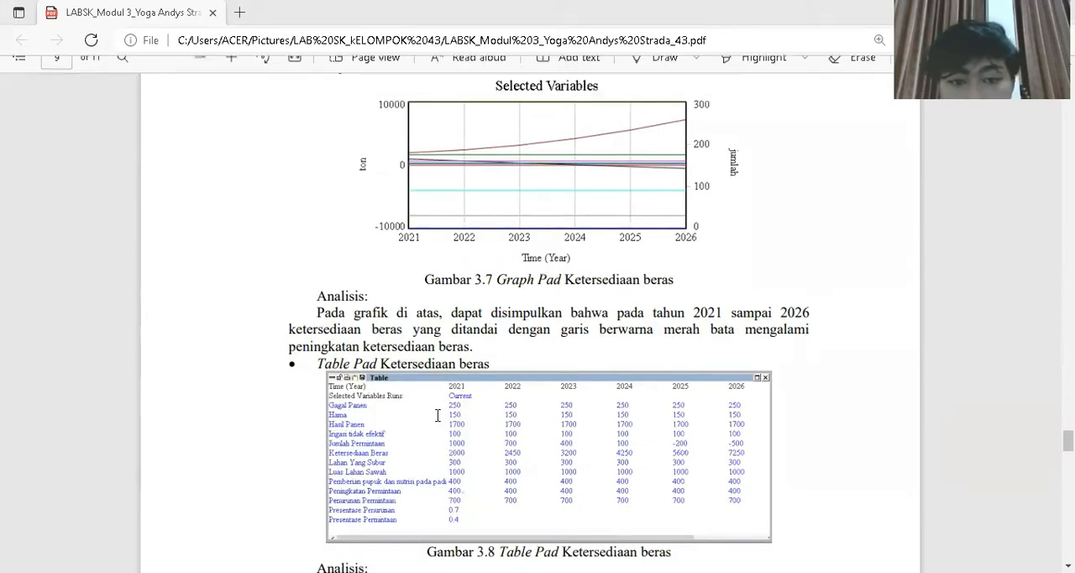
scroll(438, 415, "down", 1)
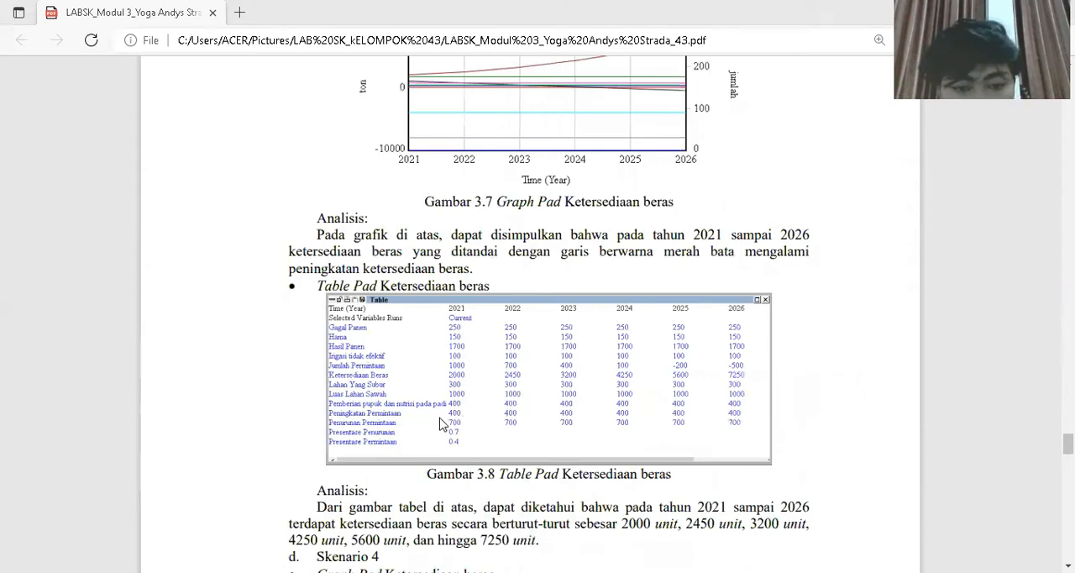
- Review the Skenario 4 graph, table and analysis, and read the report's Kesimpulan section
scroll(440, 422, "down", 3)
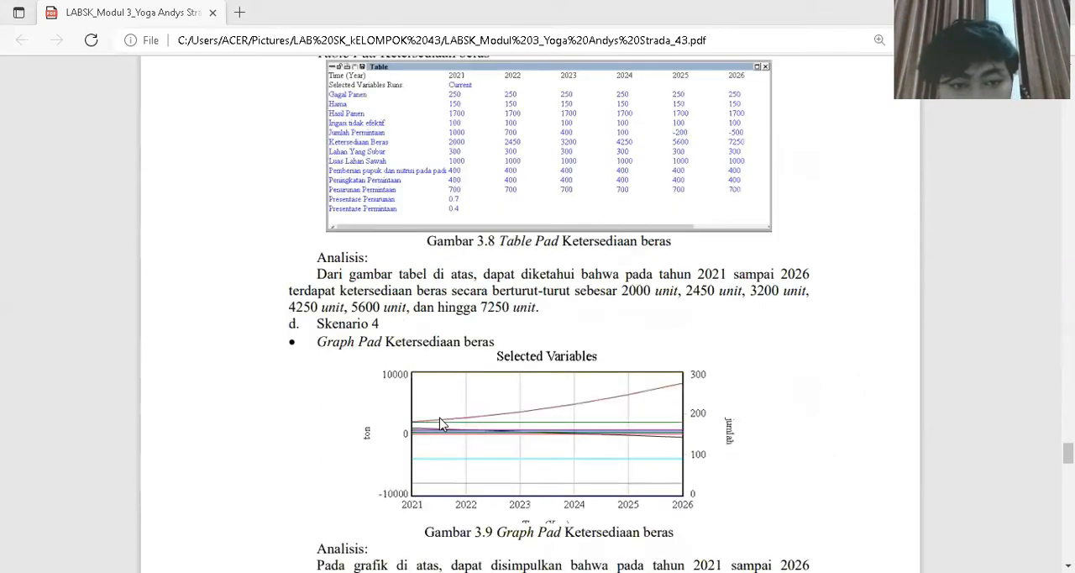
scroll(443, 423, "down", 1)
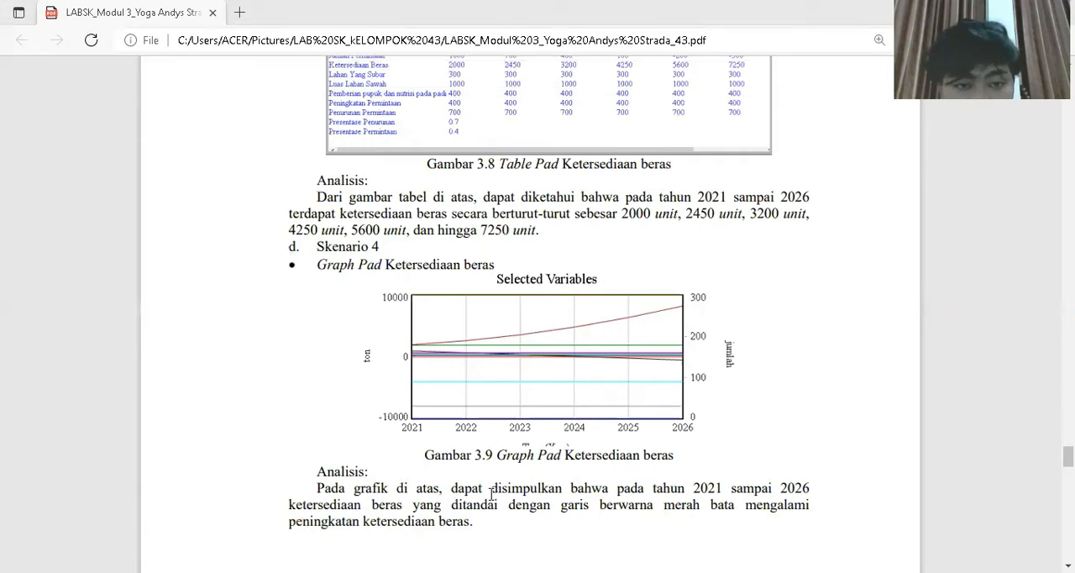
scroll(493, 496, "down", 3)
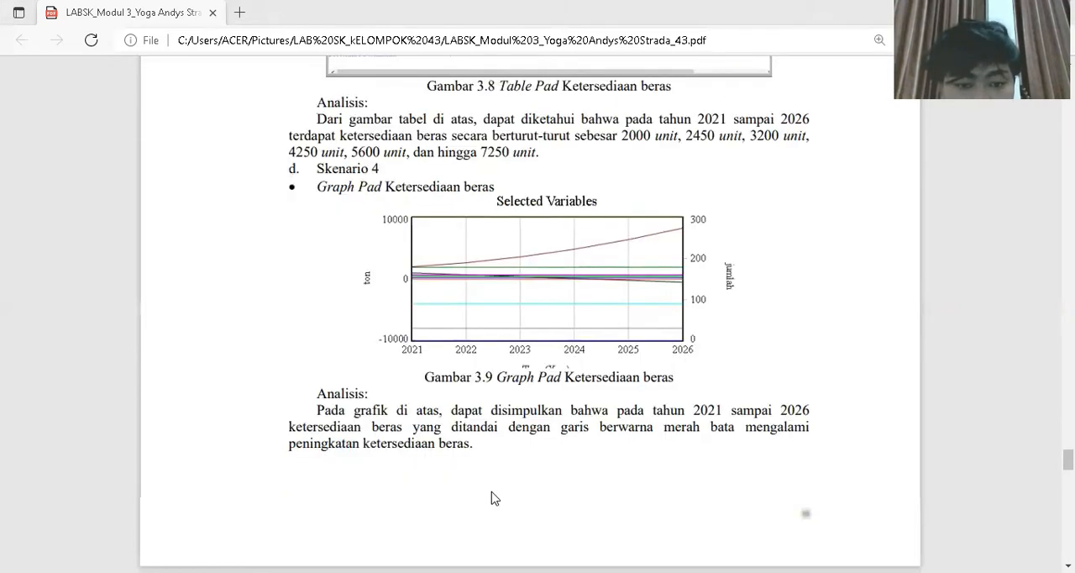
scroll(494, 499, "down", 3)
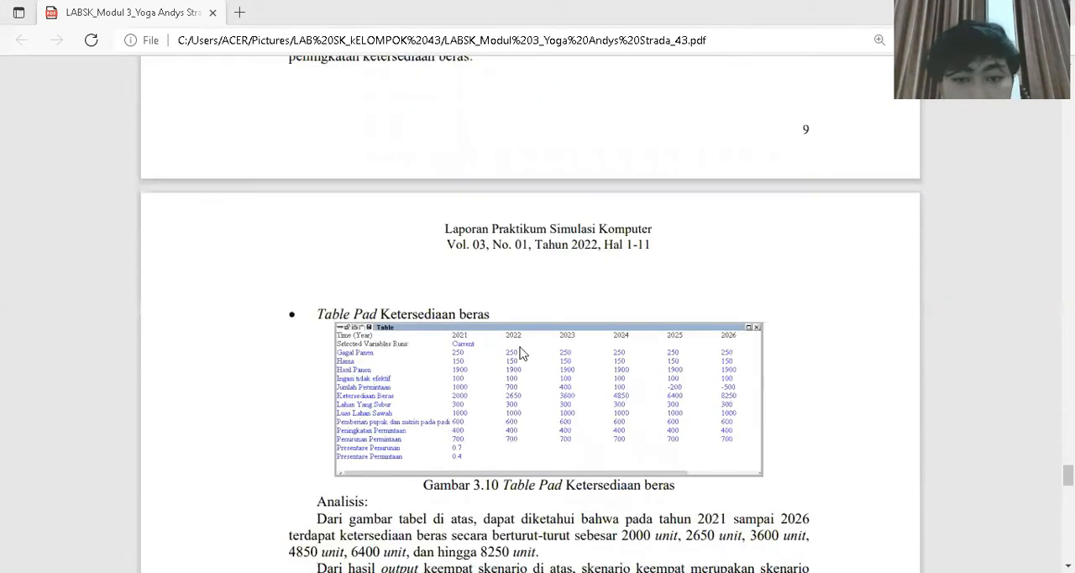
scroll(520, 353, "down", 2)
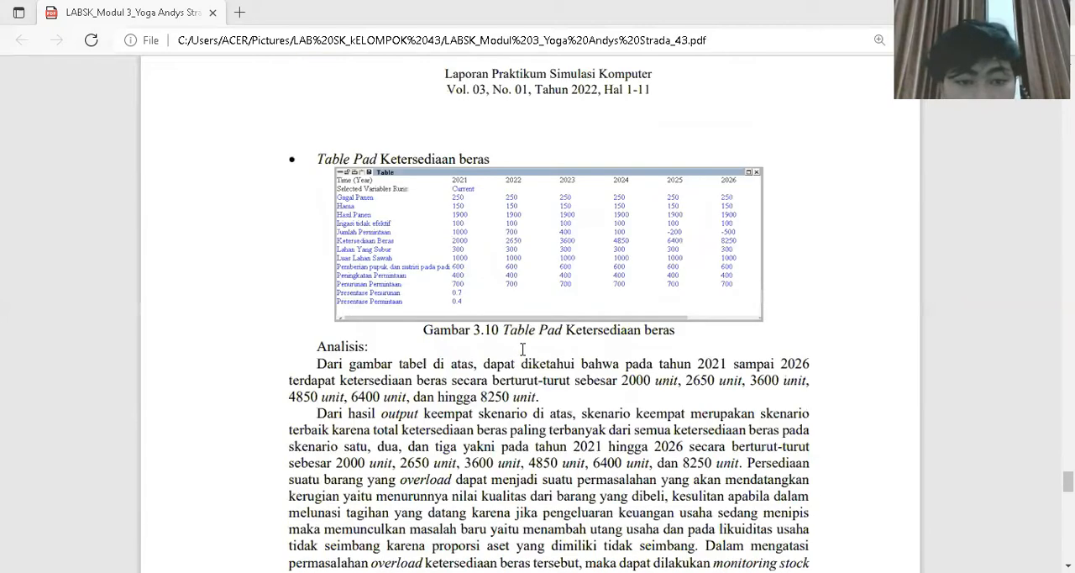
scroll(523, 349, "down", 3)
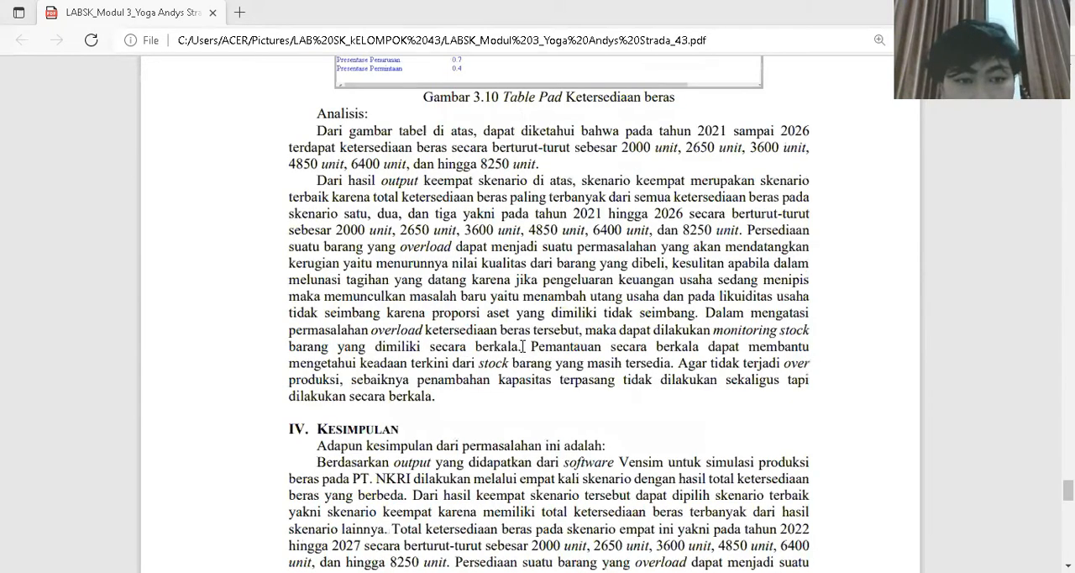
scroll(523, 346, "down", 2)
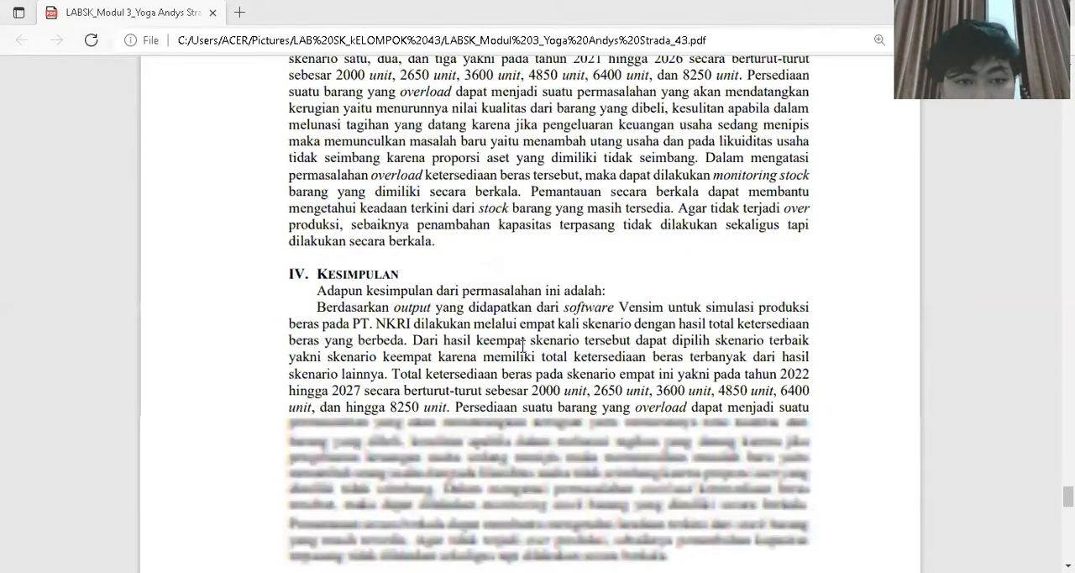
scroll(522, 346, "down", 1)
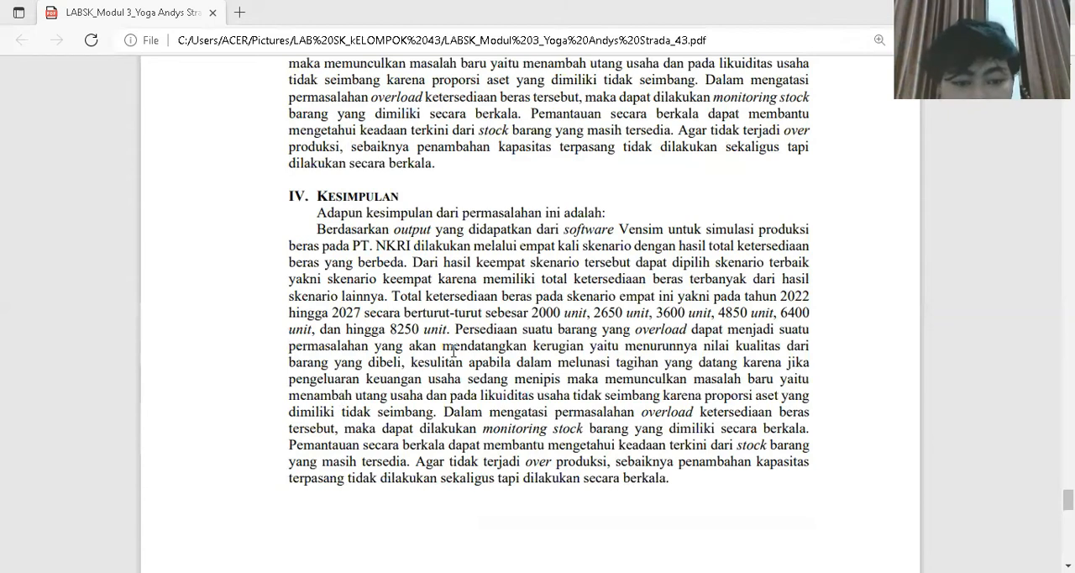
scroll(453, 349, "down", 4)
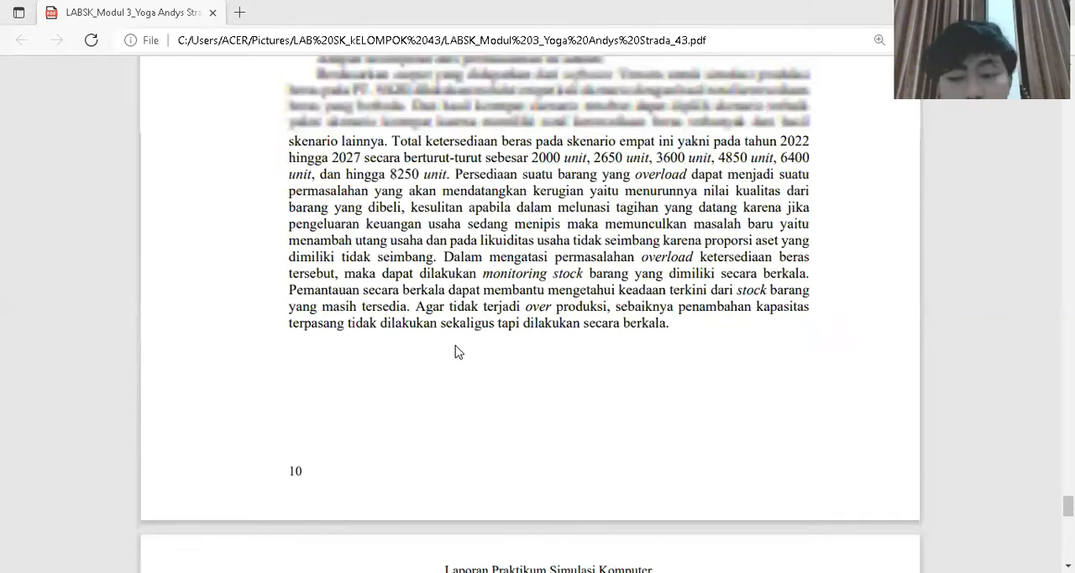
scroll(458, 352, "up", 2)
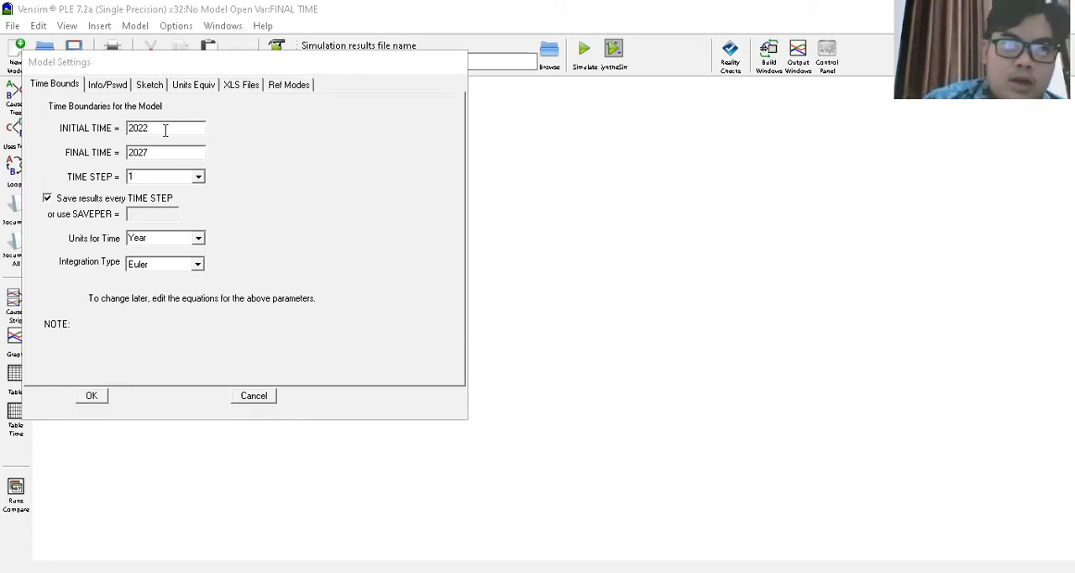
- Create the new model with initial time 2022, final time 2027, time step 1, time unit Year and Euler integration
left_click(256, 167)
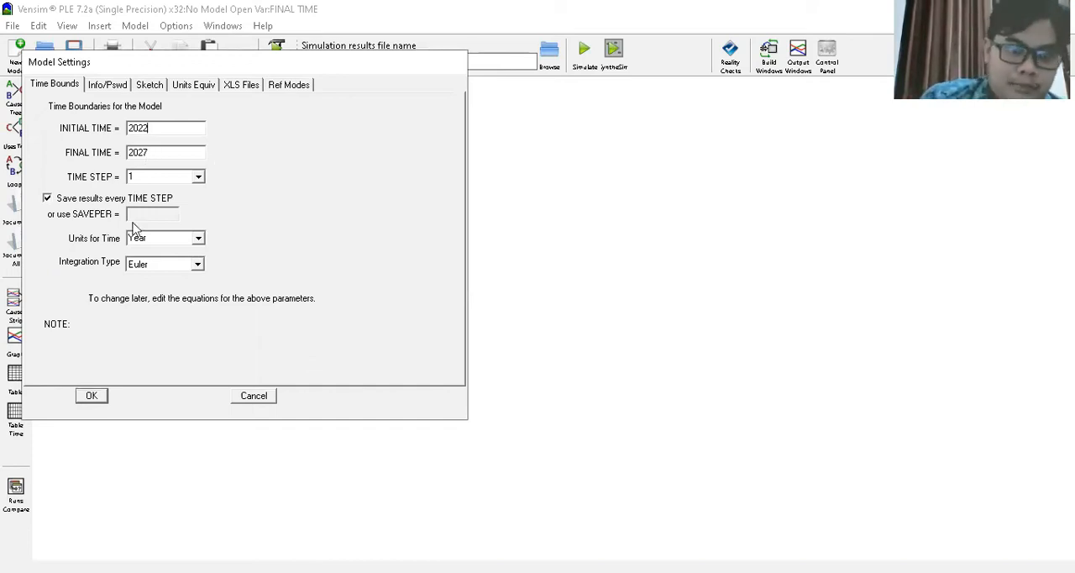
left_click(155, 177)
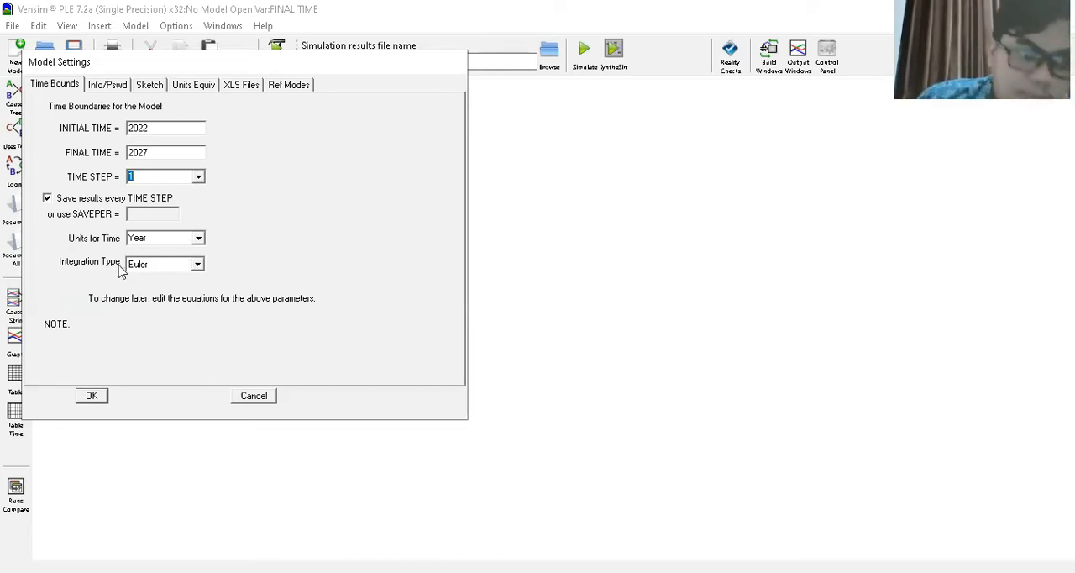
left_click(91, 400)
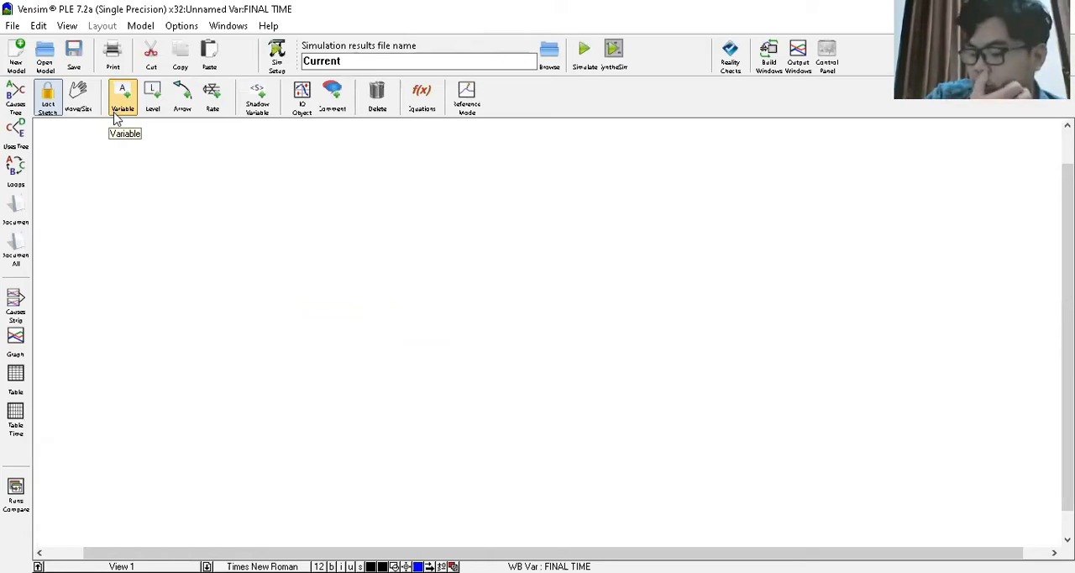
- Add a variable named "jumlah permintaan" in the upper middle area of the empty sketch
left_click(117, 99)
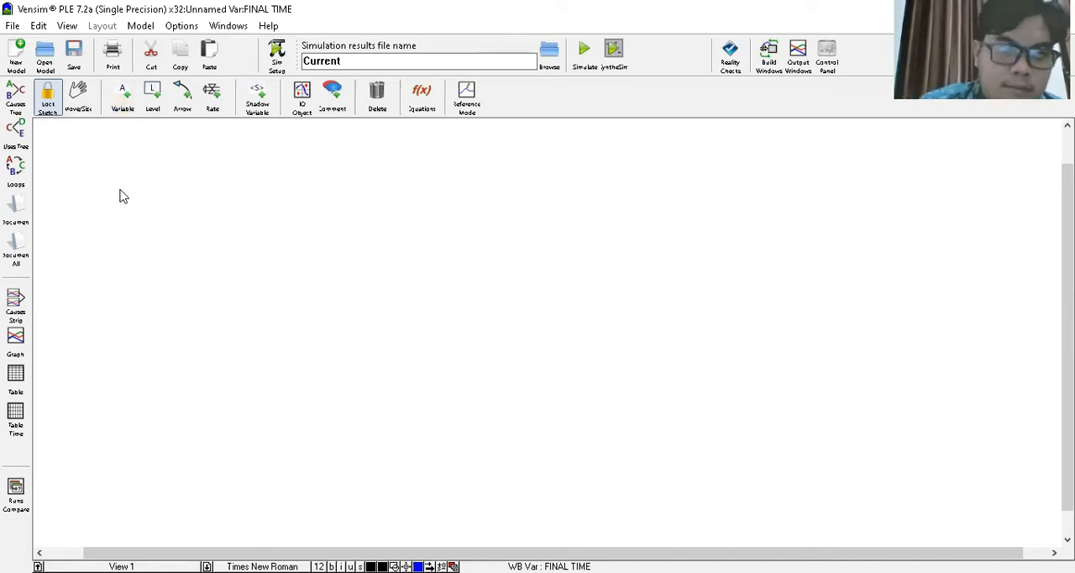
left_click(126, 111)
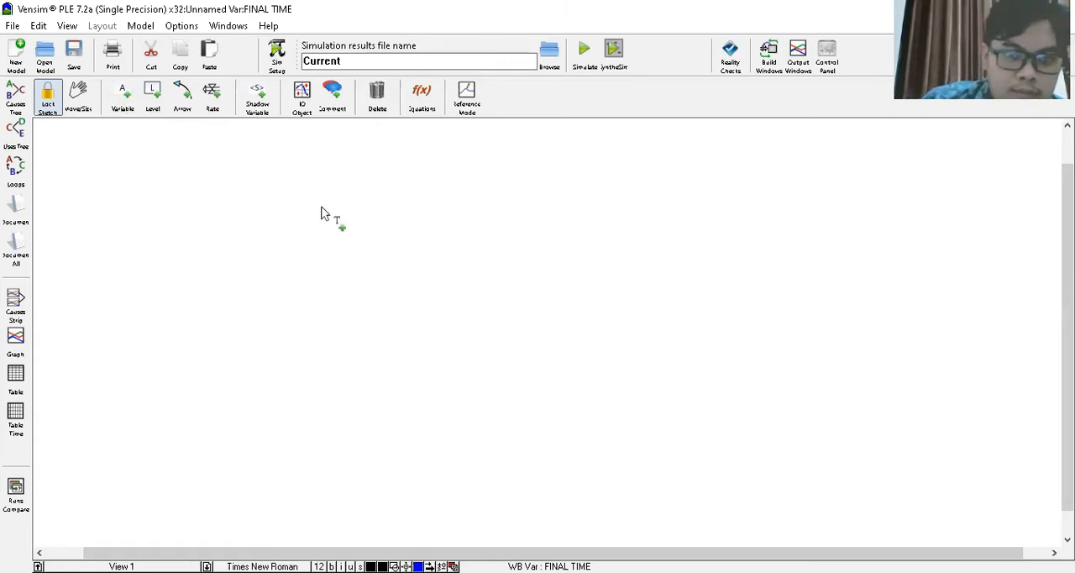
left_click(410, 212)
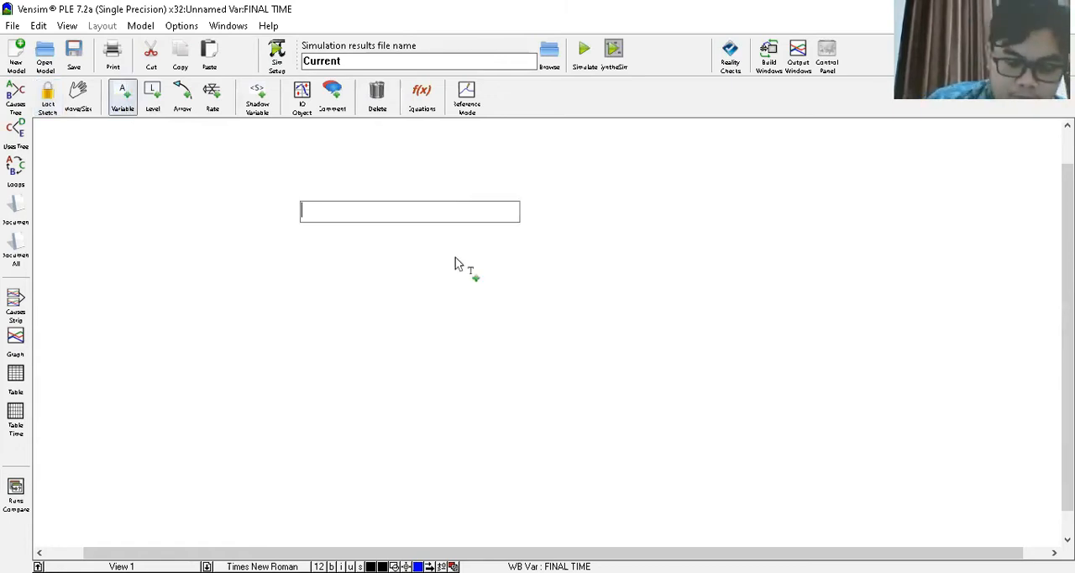
type("jumlah permintaan")
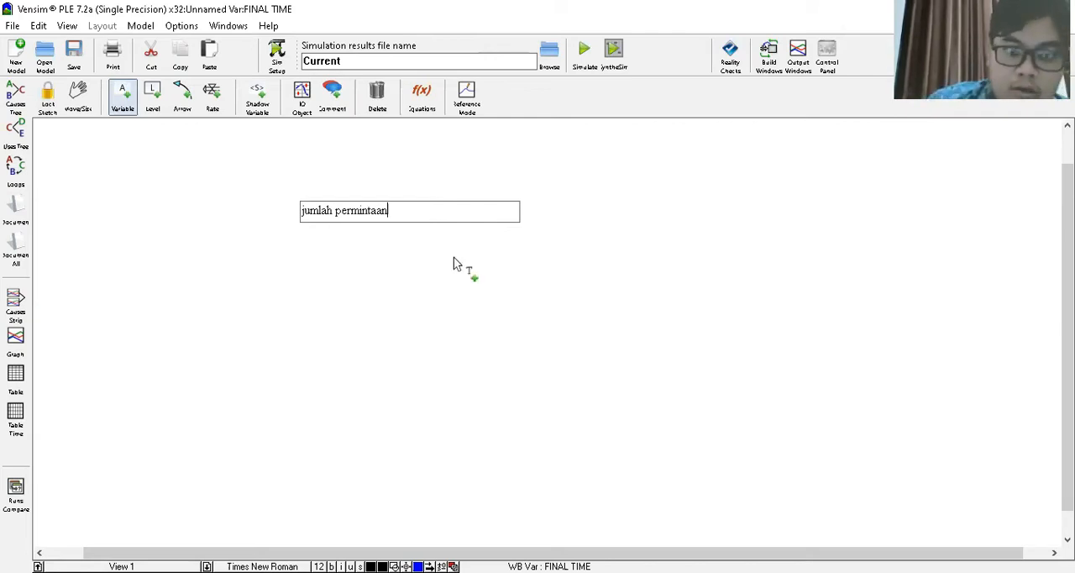
- Add a variable named "penurunan permintaan" to the upper right of jumlah permintaan
left_click(581, 179)
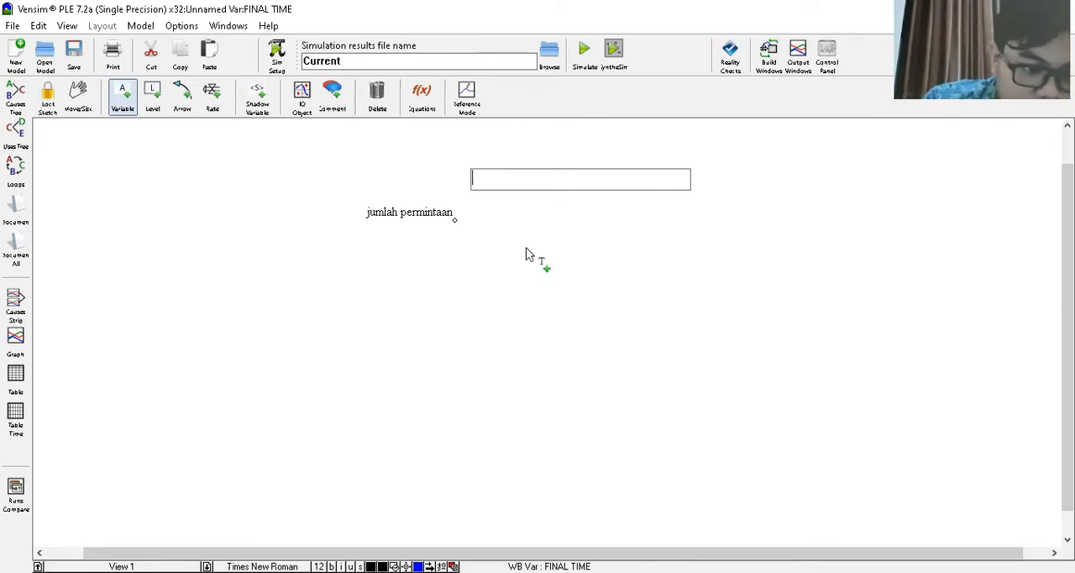
type("pen")
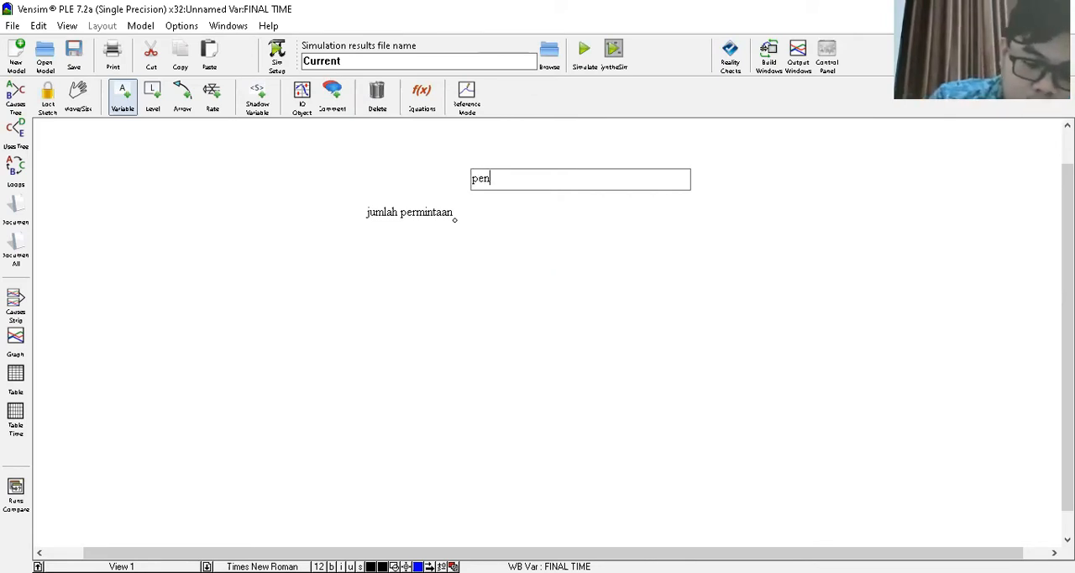
type("urunan permintaa")
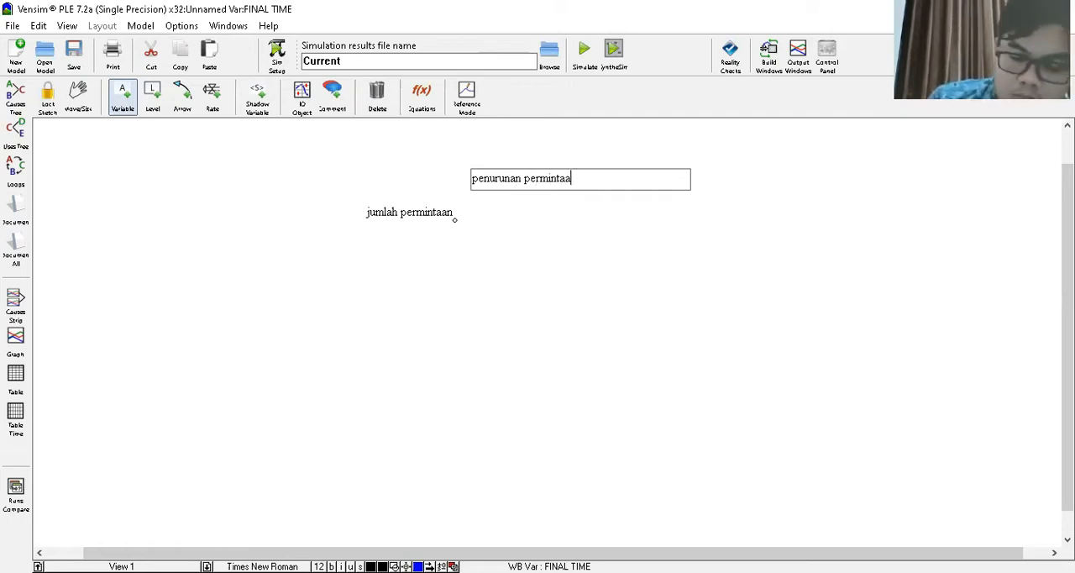
type("n")
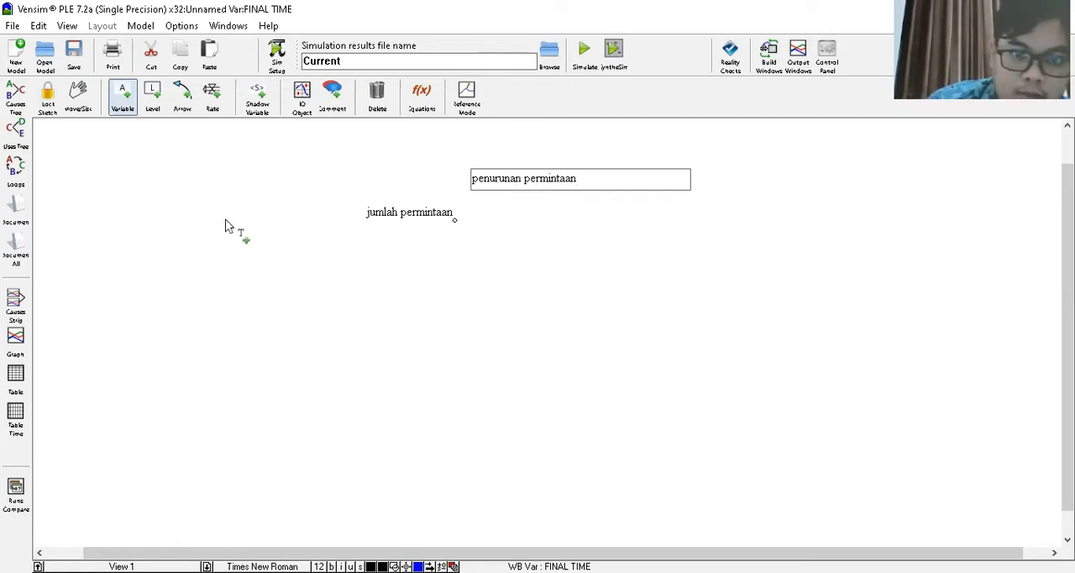
- Add a variable named "peningkatan permintaan" to the upper left of jumlah permintaan
left_click(274, 155)
type("pe")
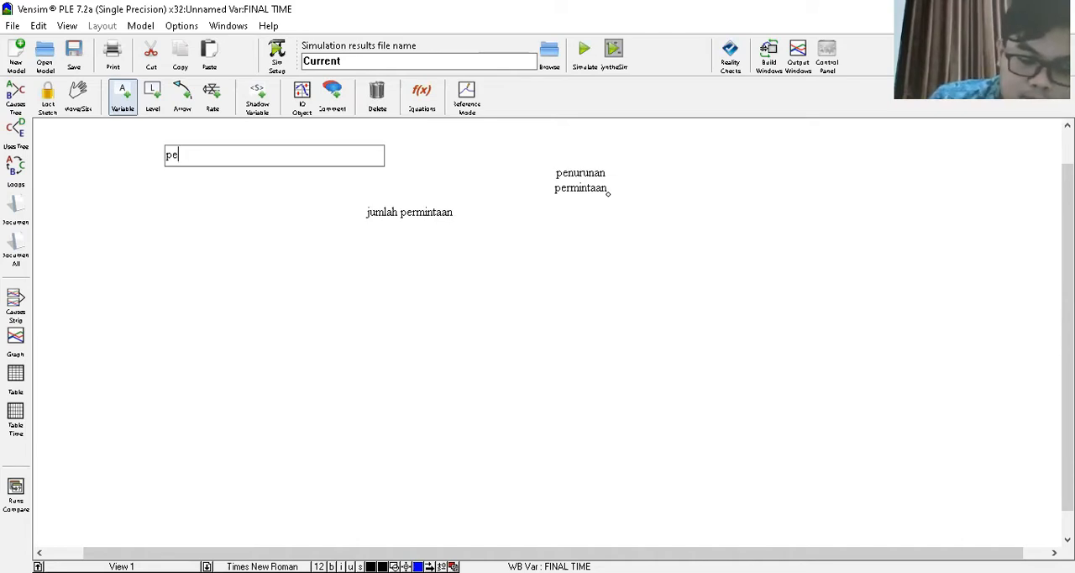
type("ningkatan p")
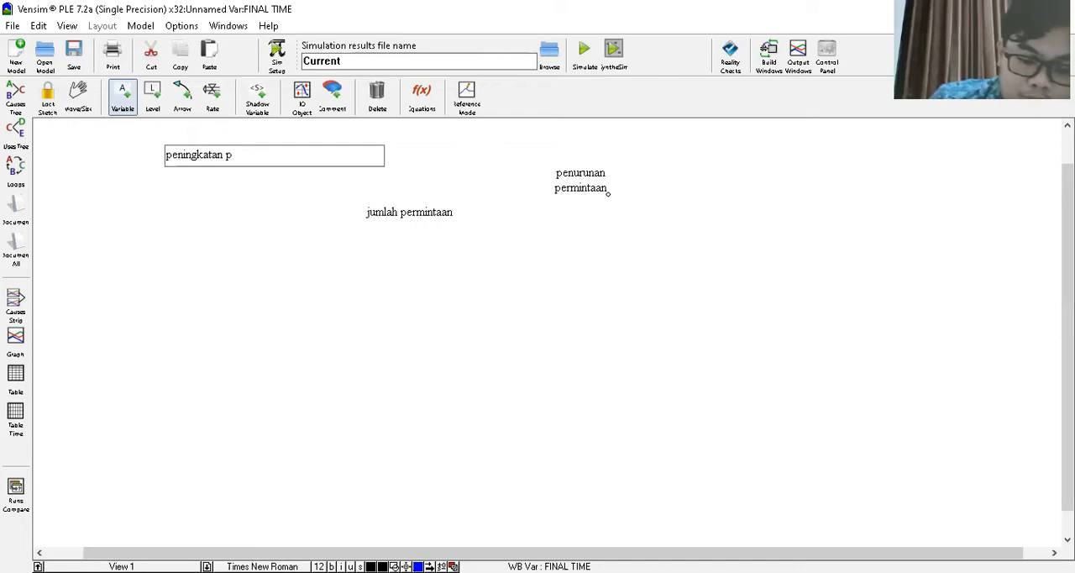
type("ermintaa")
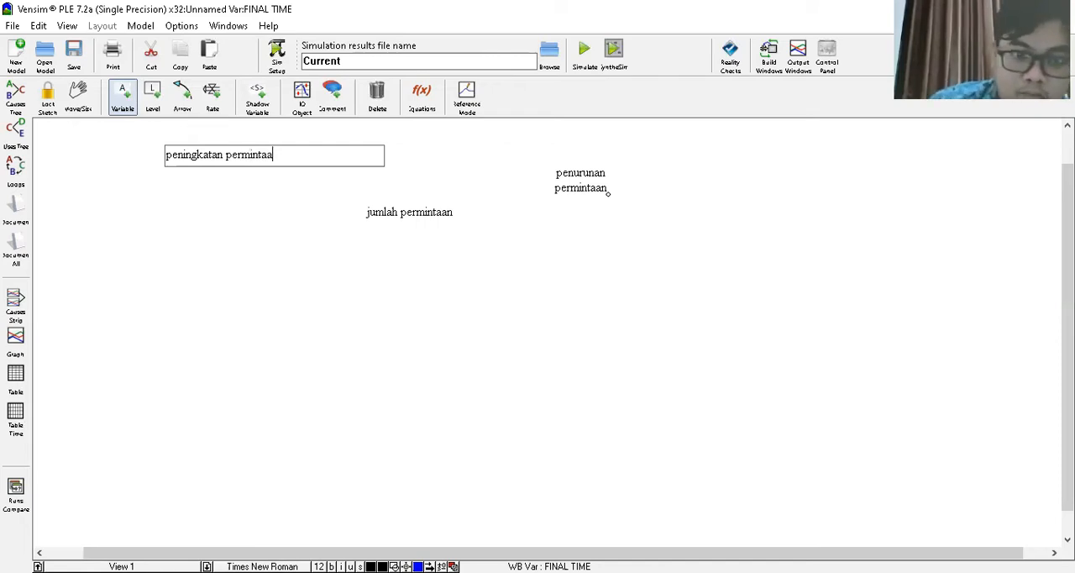
type("n")
- Add a variable named "ketersediaan teh" below peningkatan permintaan, just left of jumlah permintaan
left_click(307, 201)
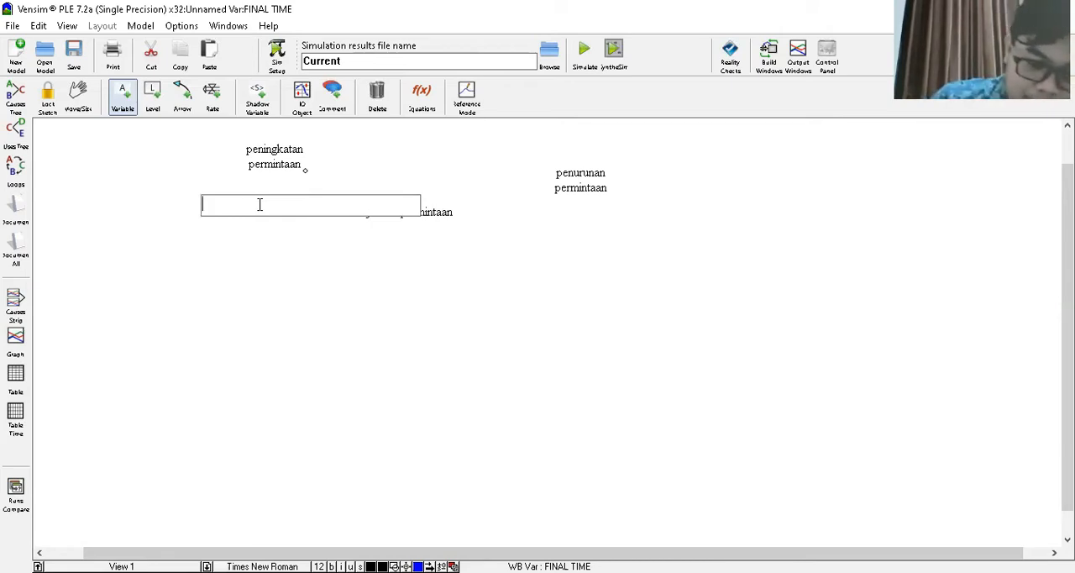
type("keterse")
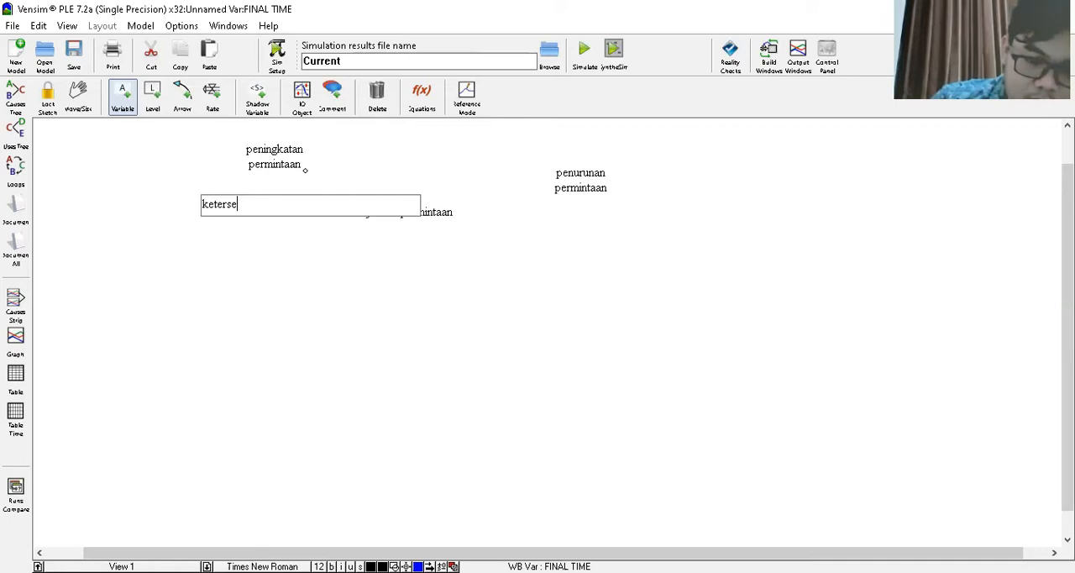
type("diaan")
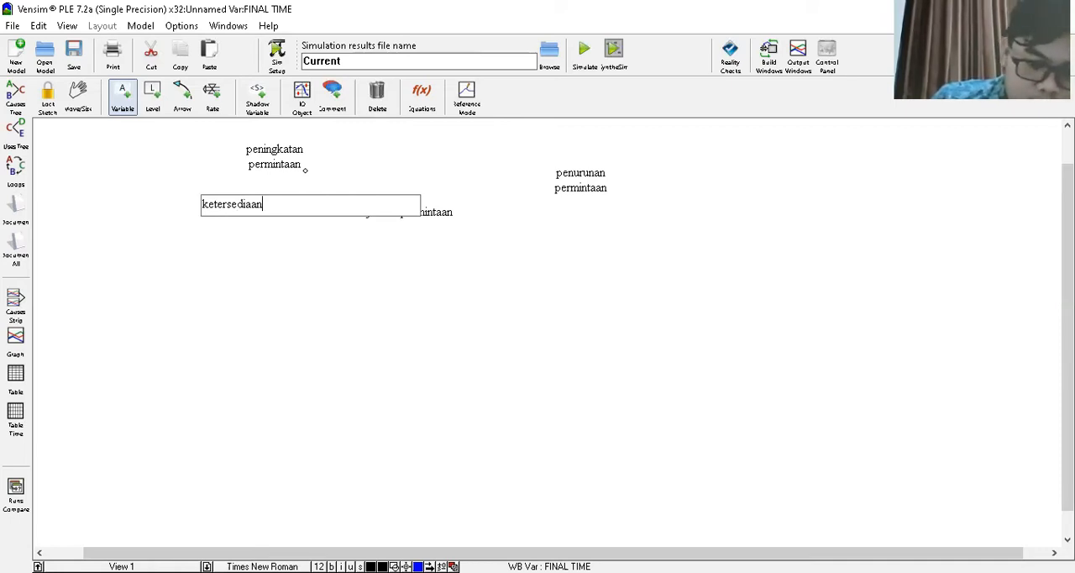
type(" teh")
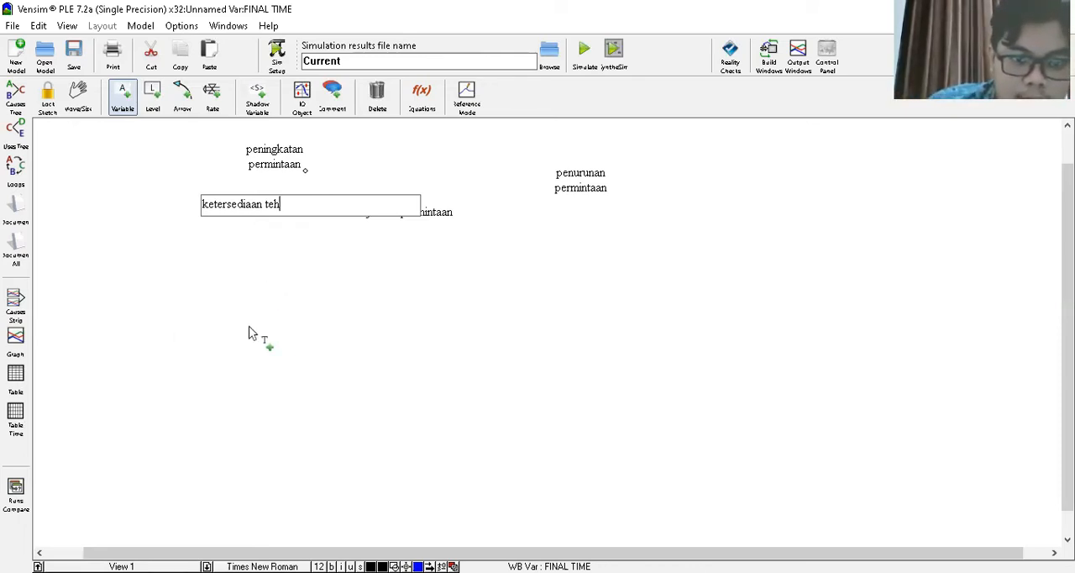
- Add a variable named "hasil panen" well below and slightly left of ketersediaan teh
left_click(227, 328)
type("h")
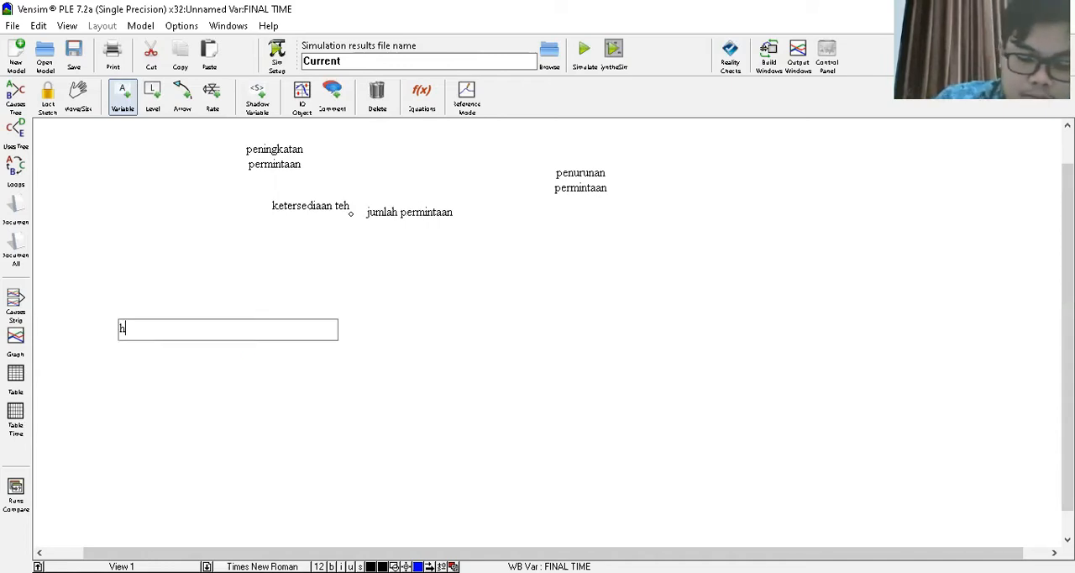
type("asil pa")
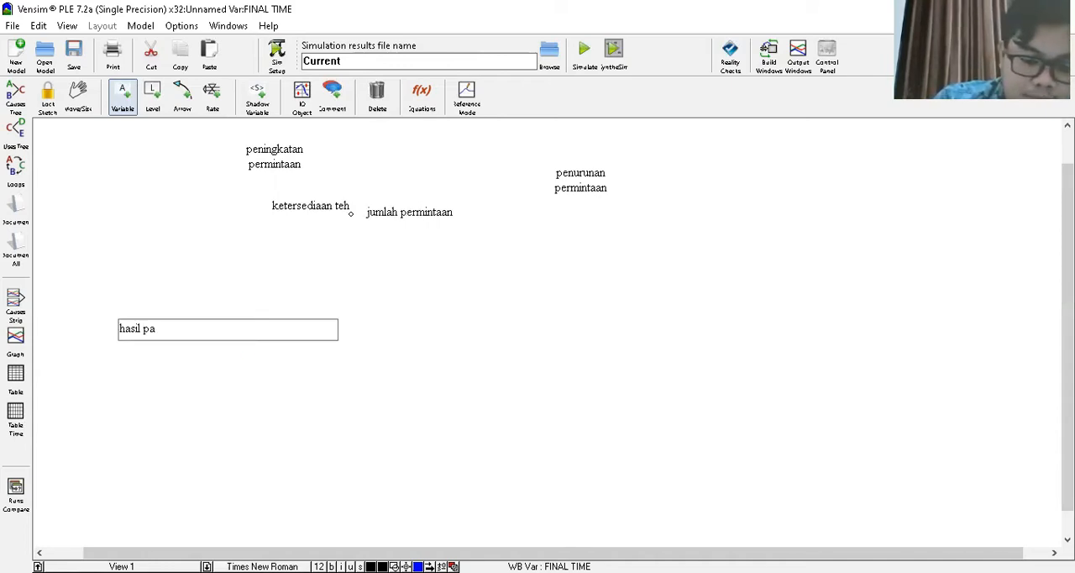
type("nen")
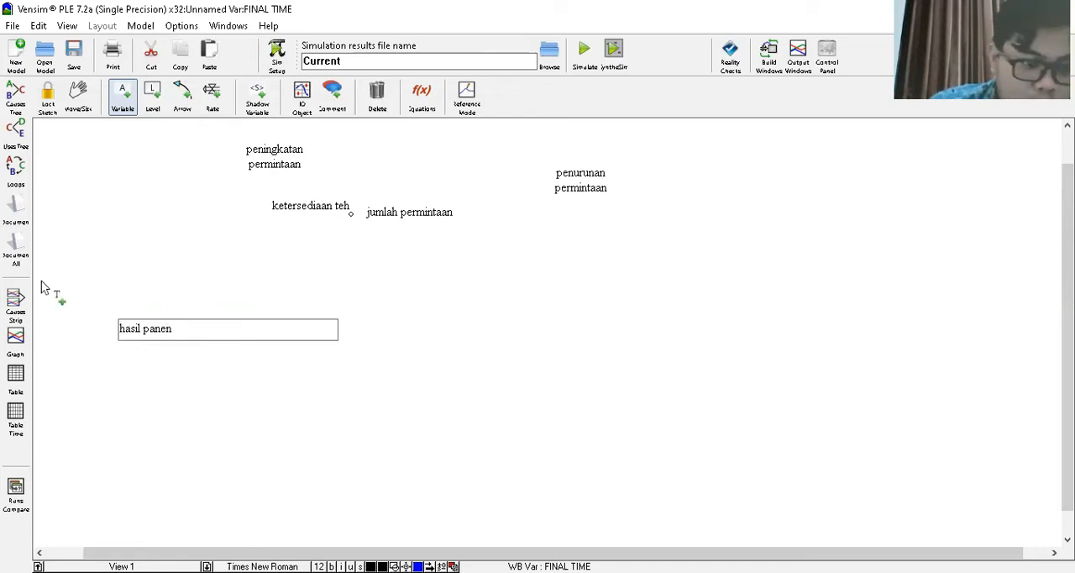
- Add a variable named "luas kebun teh" to the upper left of hasil panen
left_click(90, 277)
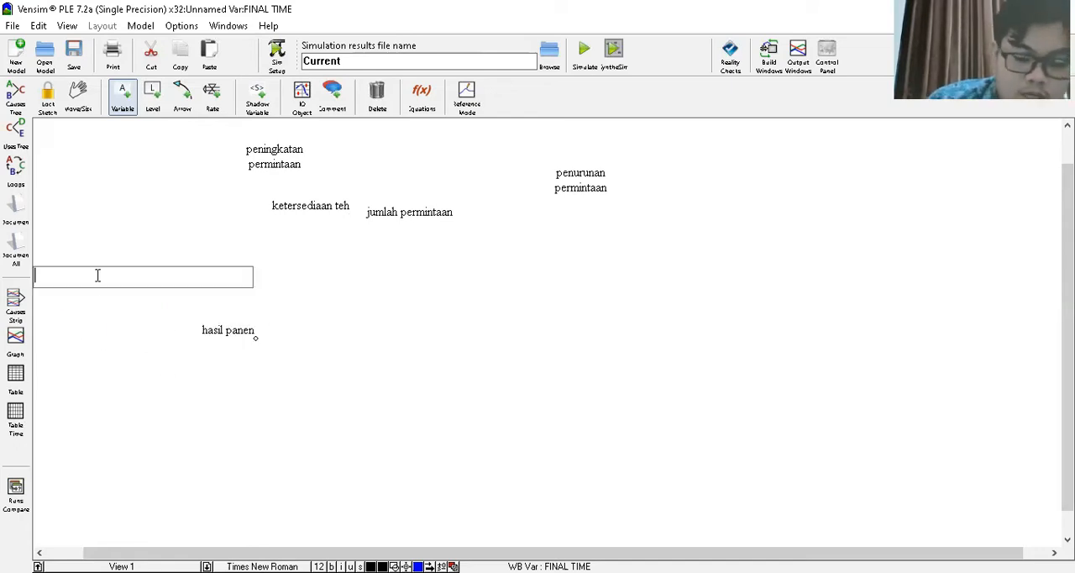
type("luas")
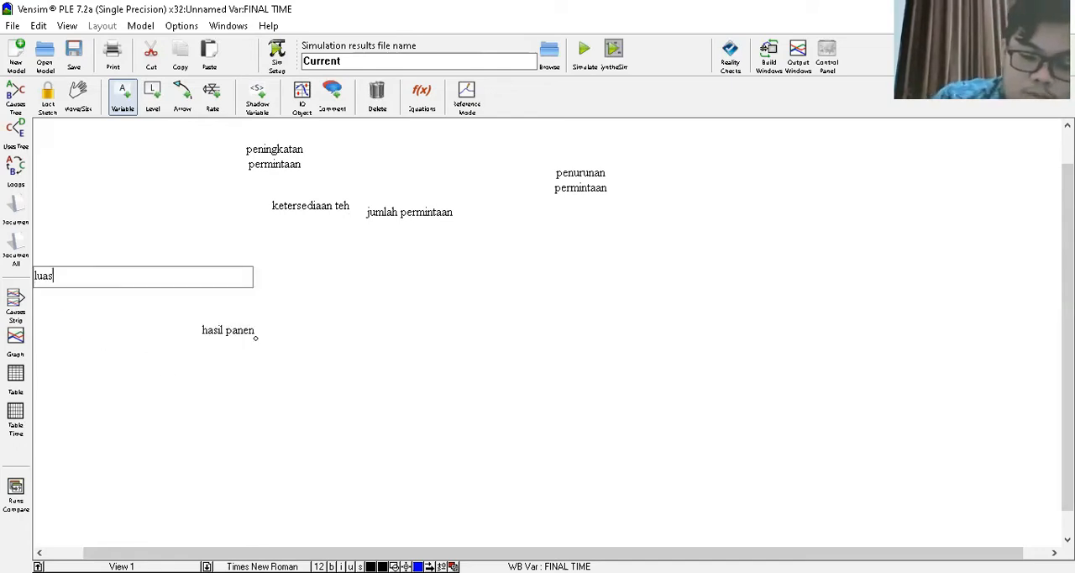
type(" kebun t")
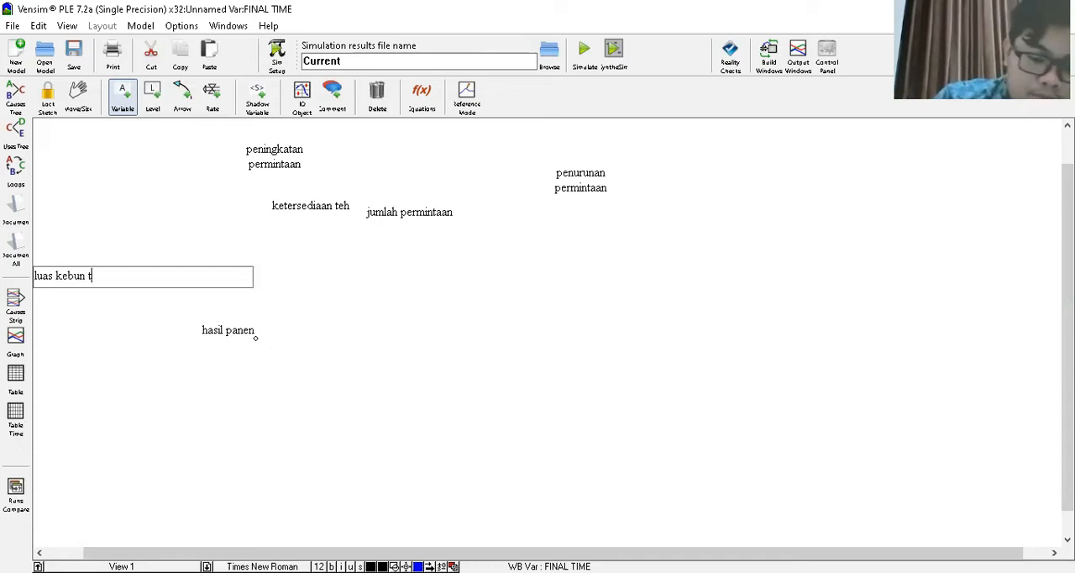
type("ew")
key("BackSpace")
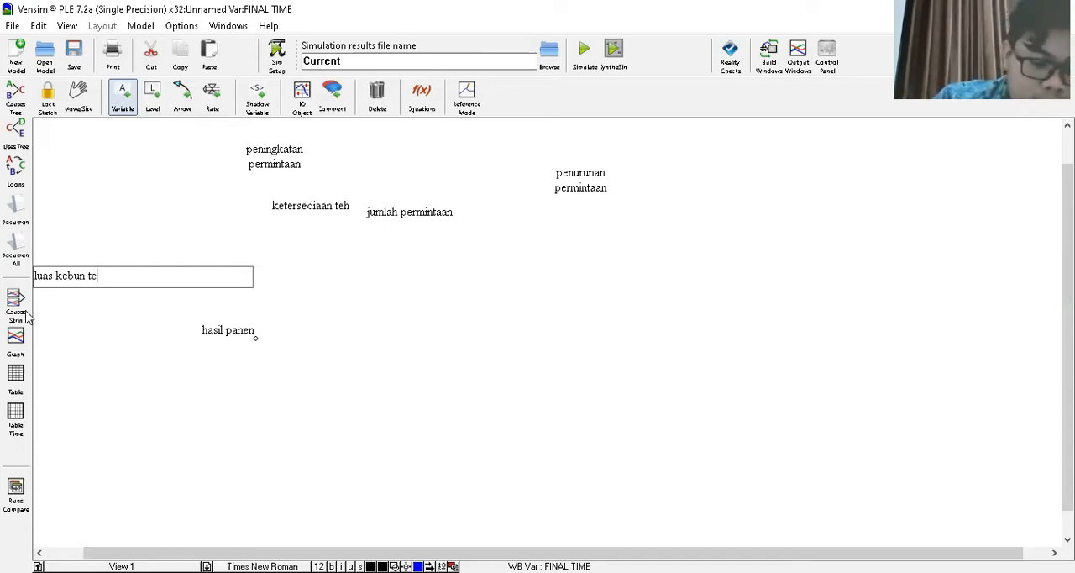
type("h")
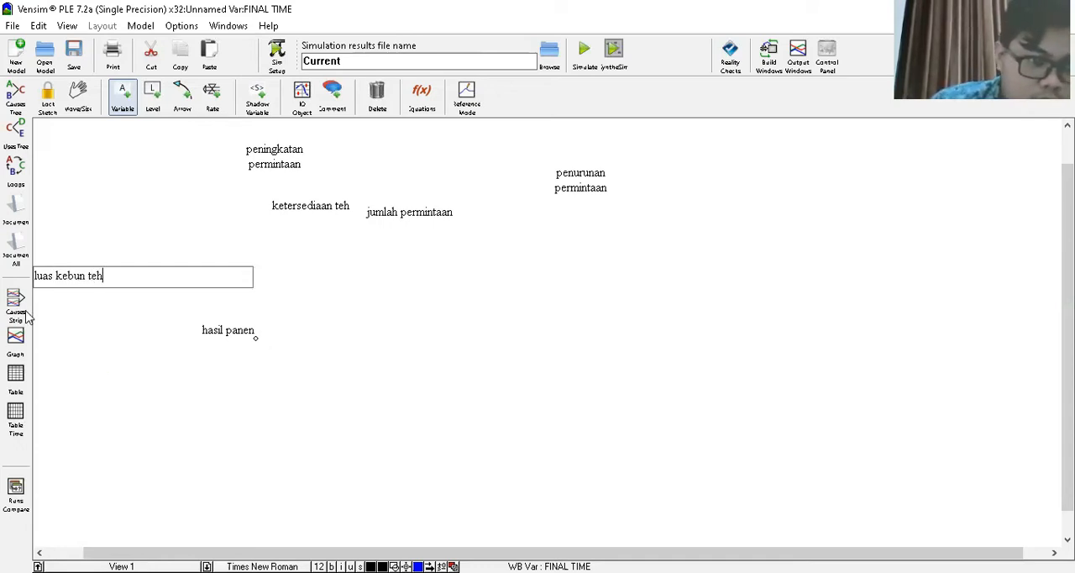
- Add a variable named "tanah subur" below luas kebun teh, level with hasil panen
left_click(65, 334)
type("tanah")
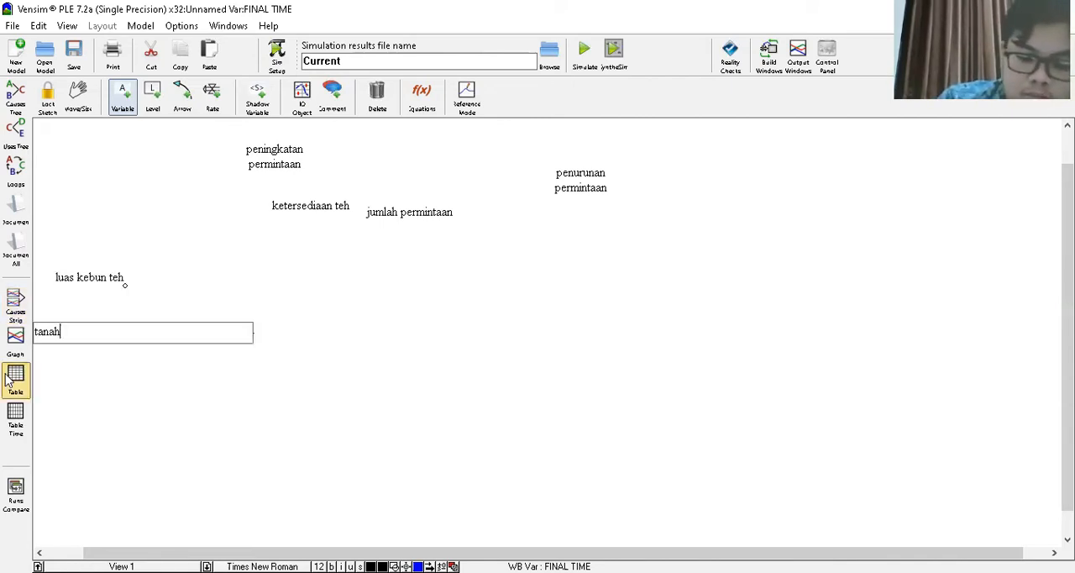
type(" subur")
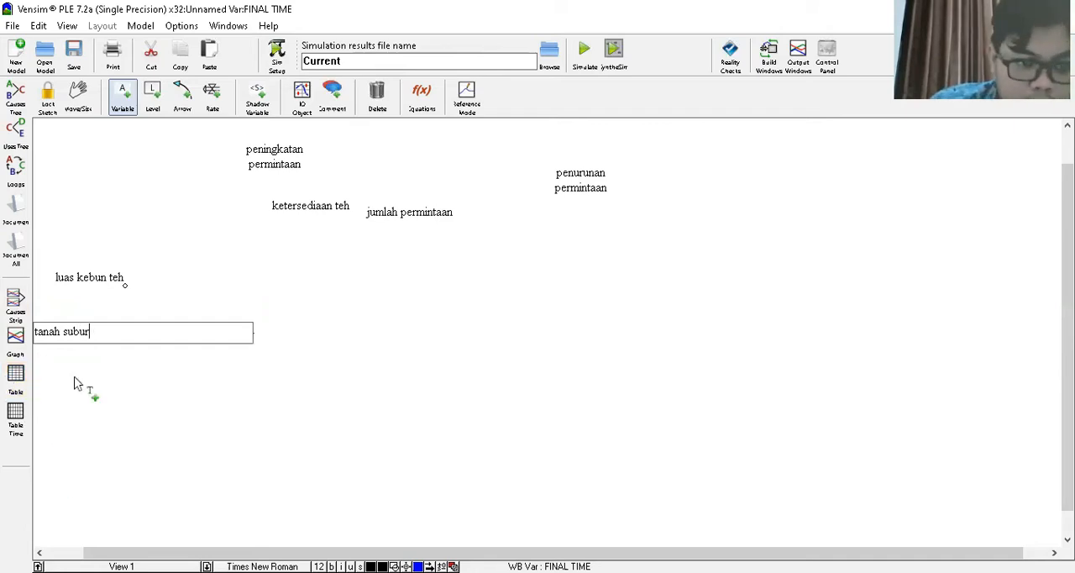
- Add a variable named "pemberian pupuk dan obat" directly below tanah subur
left_click(76, 376)
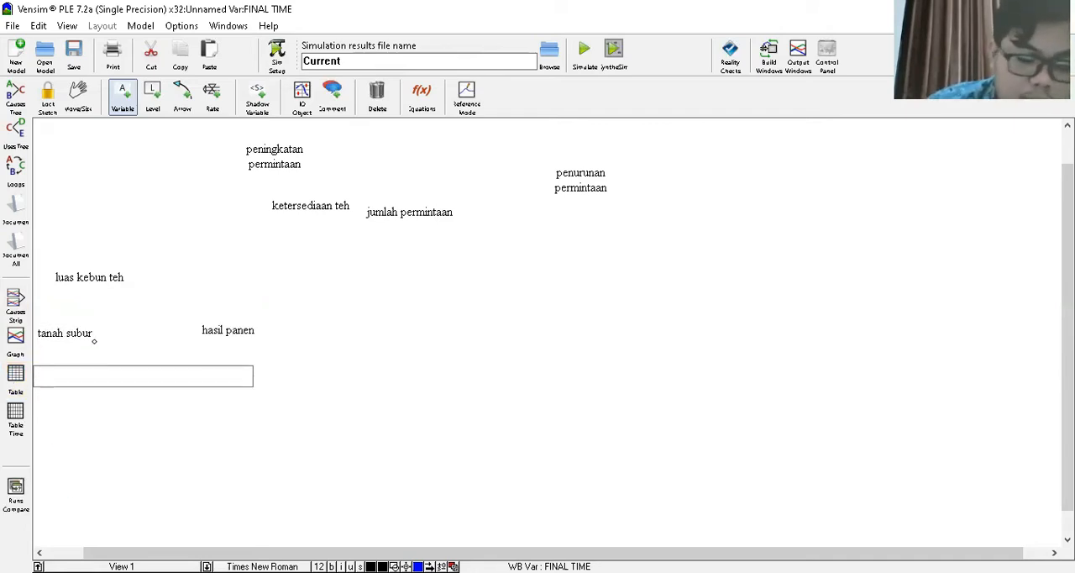
type("pe")
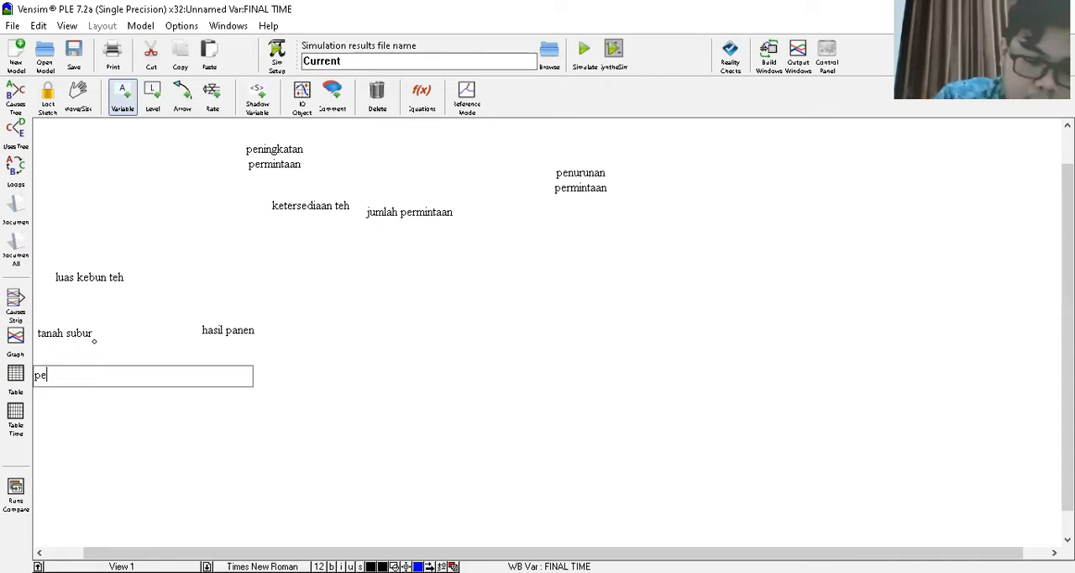
type("mberian pupuk dan")
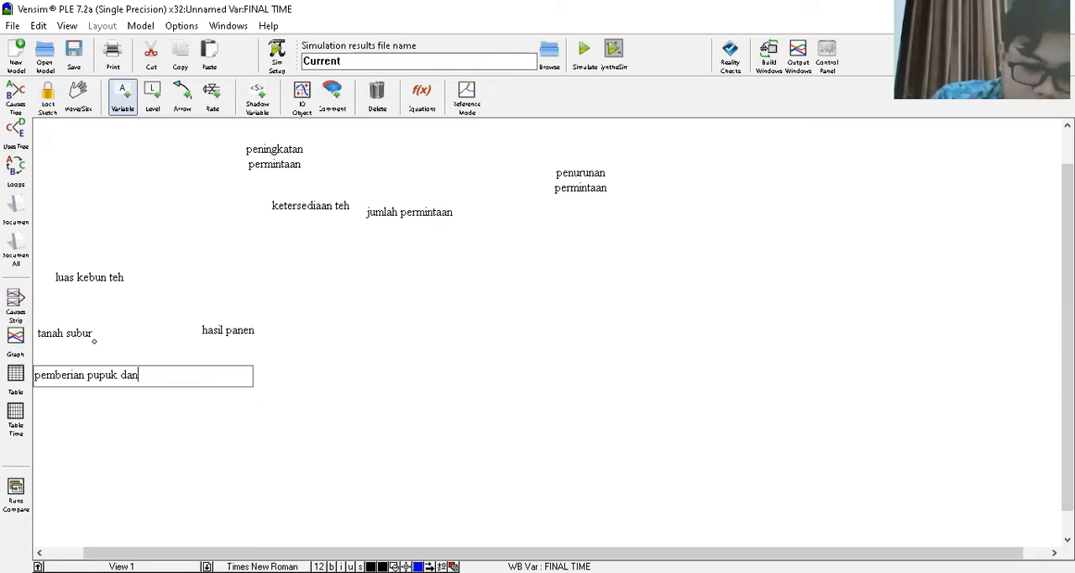
type(" obat")
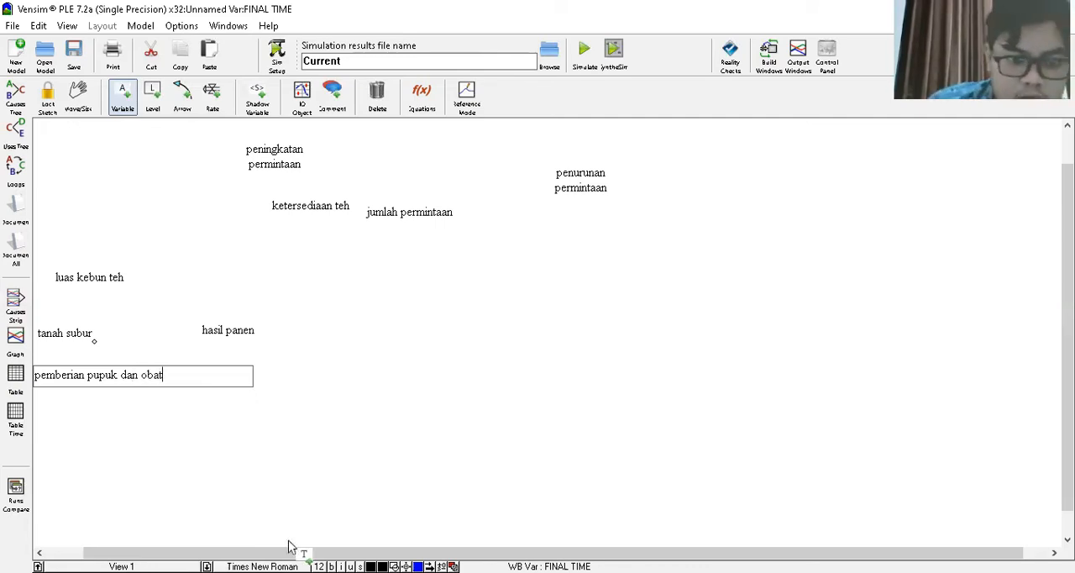
- Add the variables "gagal panen", far to the right of hasil panen, and "cuaca", to the upper right of gagal panen
left_click(612, 347)
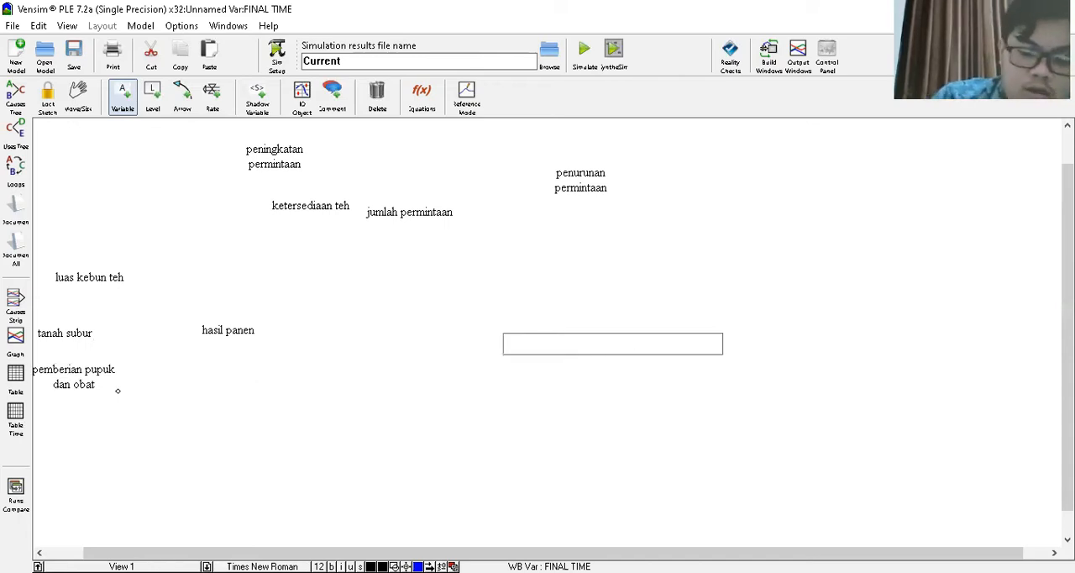
type("gagal p")
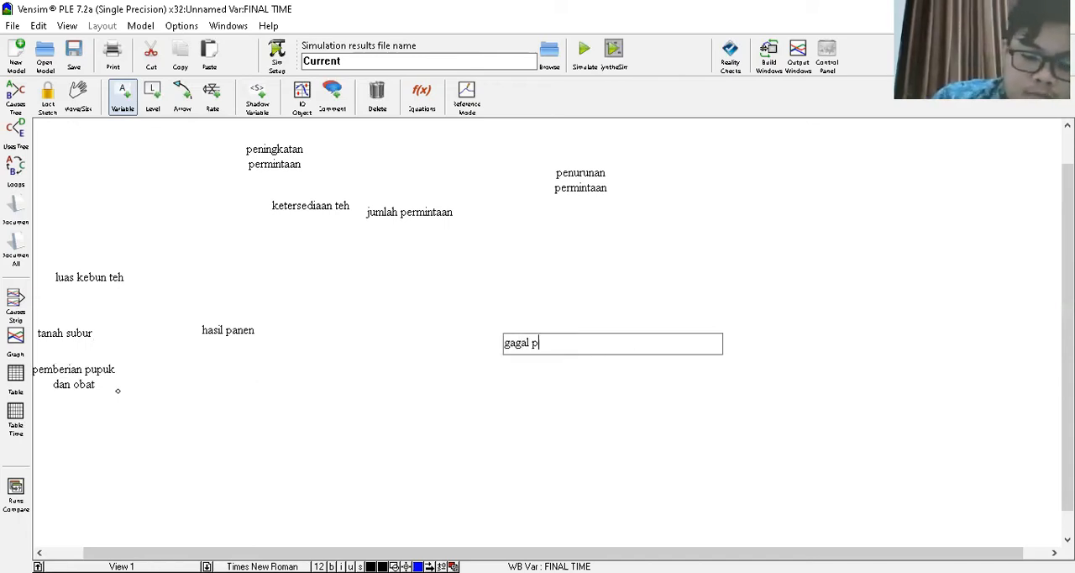
type("anen")
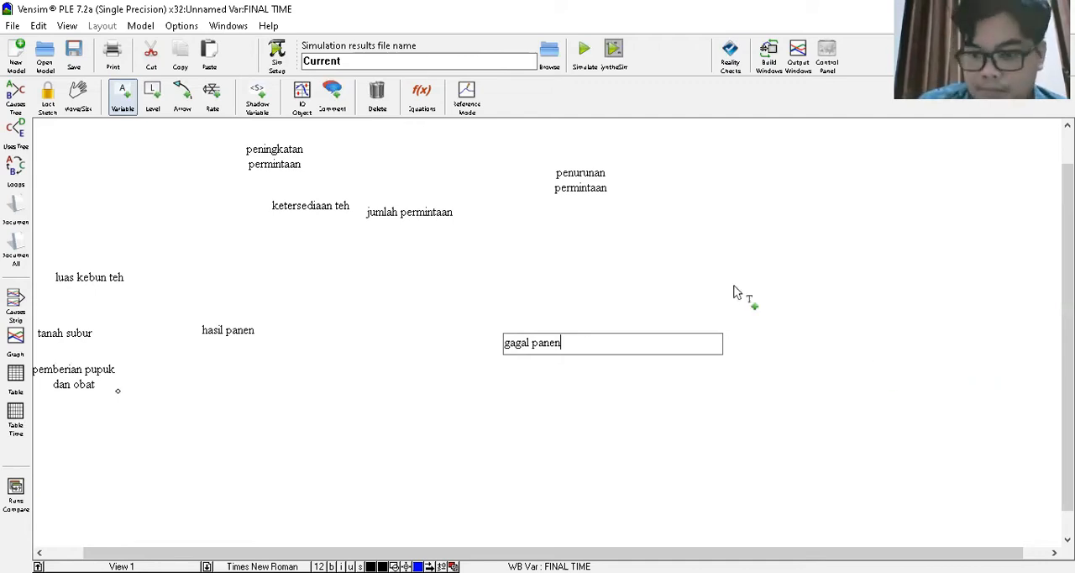
left_click(773, 296)
left_click(772, 292)
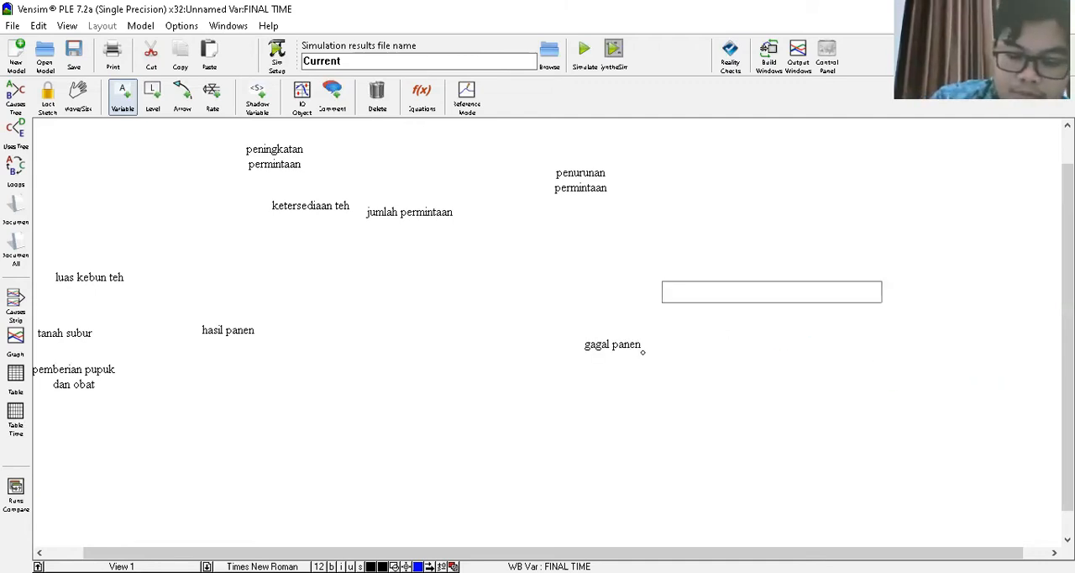
type("cuaca")
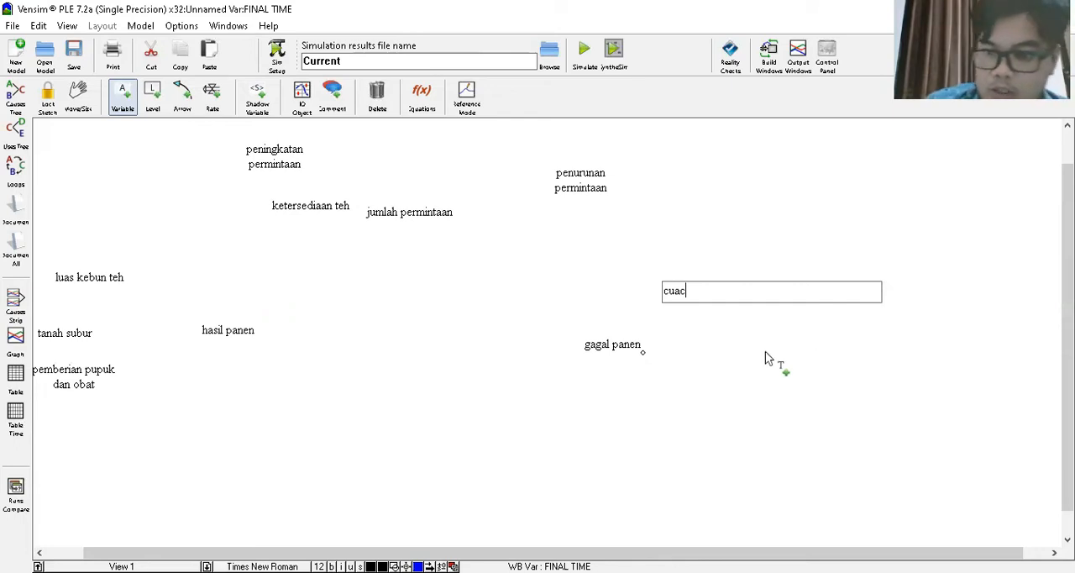
- Add a variable named "hama" to the lower right of gagal panen
left_click(725, 386)
type("ha")
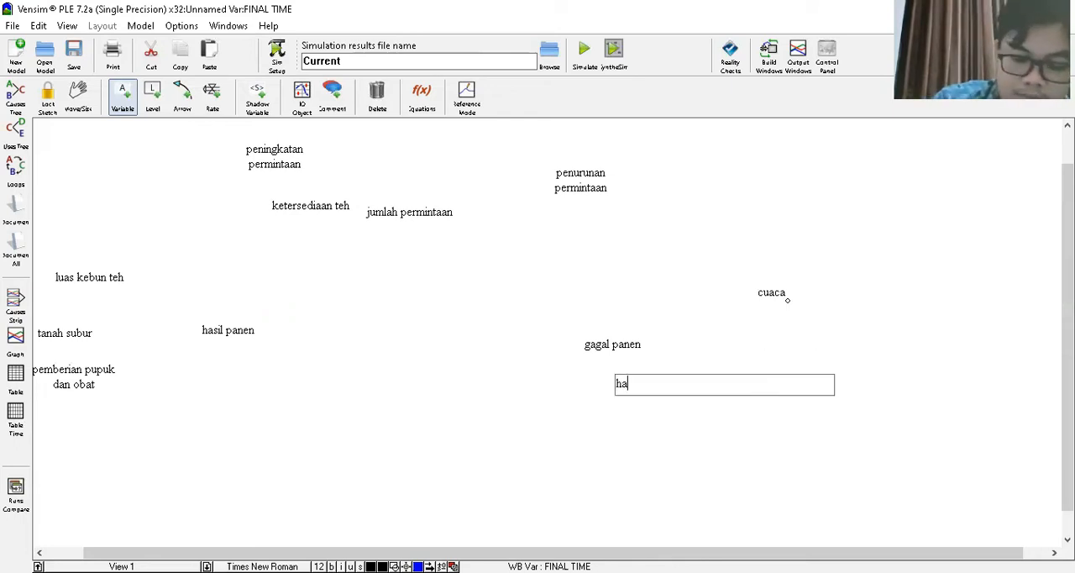
type("ma")
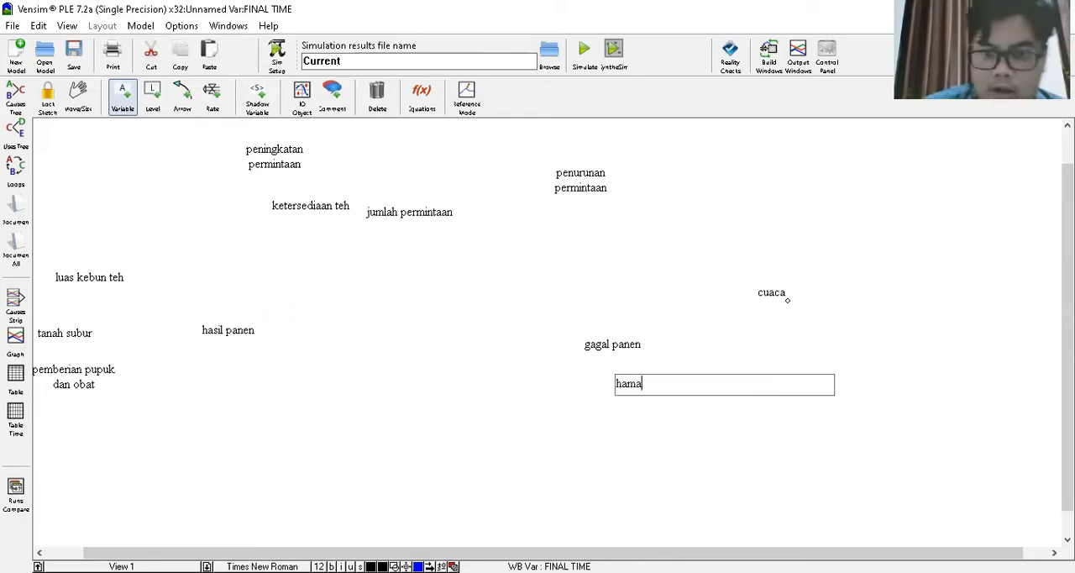
- Move ketersediaan teh between hasil panen and gagal panen, and bring gagal panen and cuaca closer together with cuaca above hama
left_click(80, 98)
left_click_drag(271, 206, 399, 342)
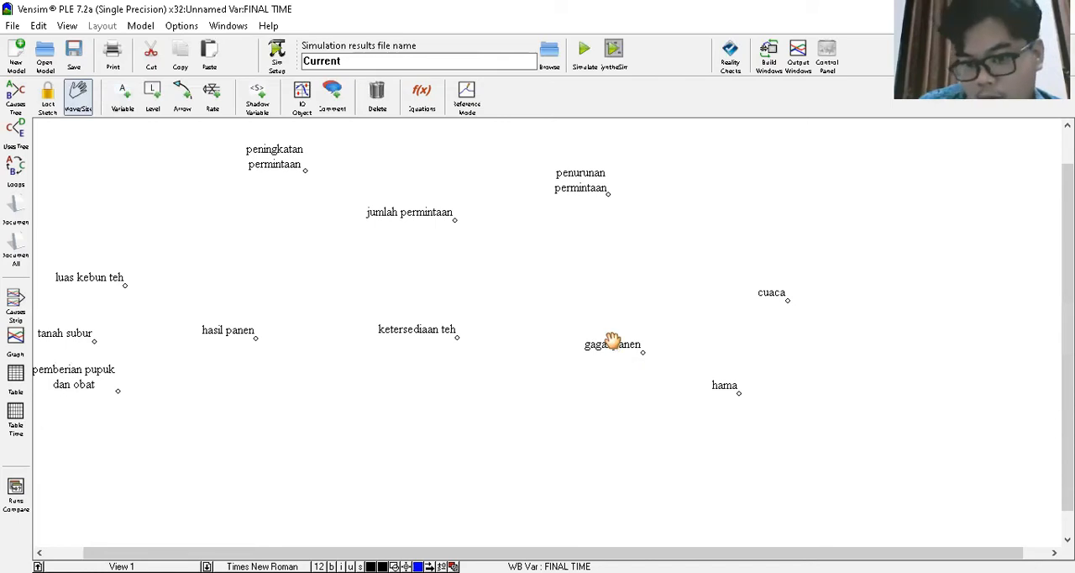
left_click_drag(612, 346, 632, 362)
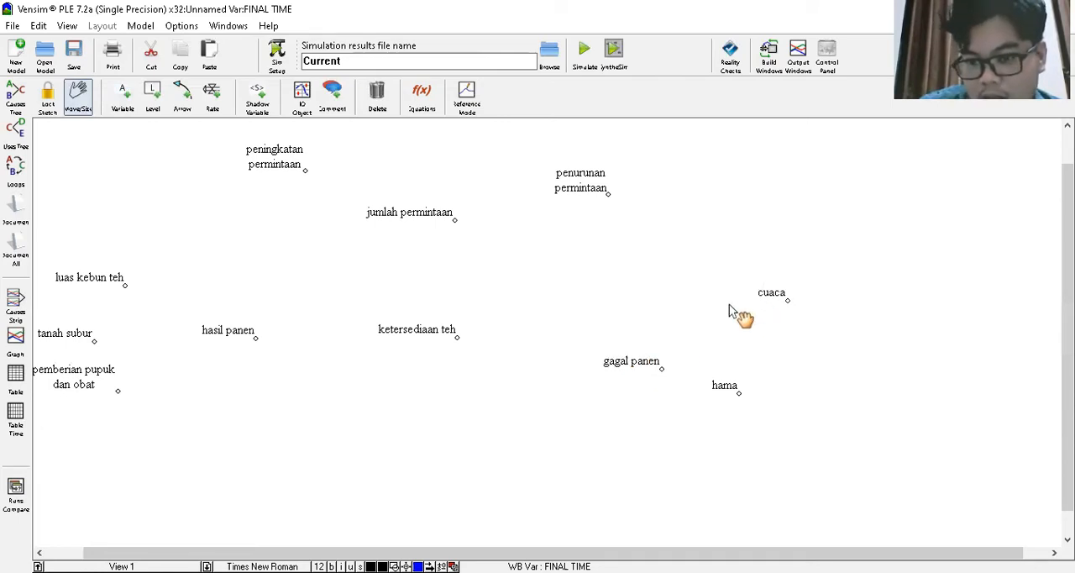
left_click(768, 296)
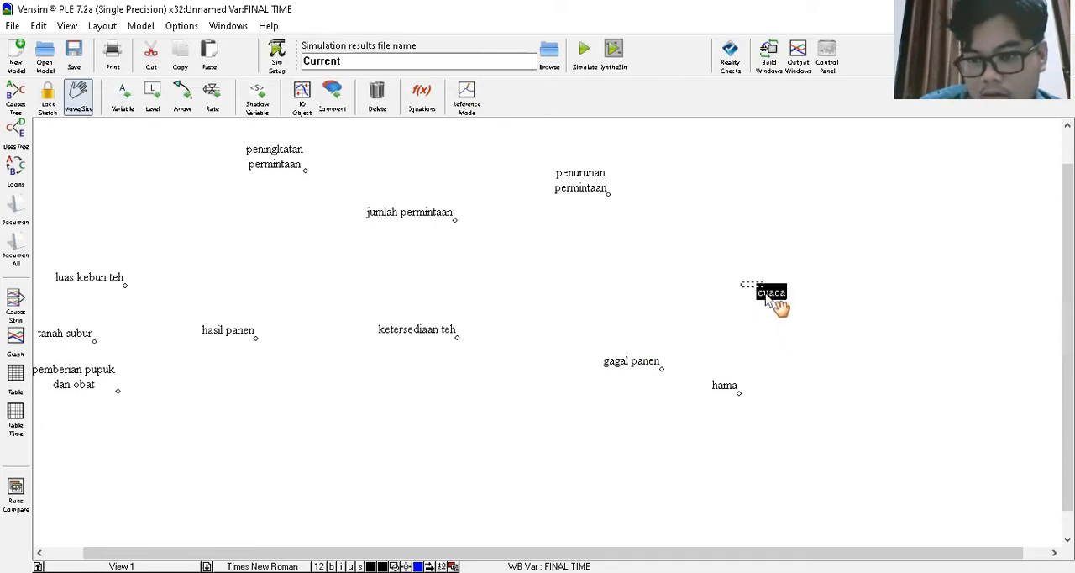
left_click_drag(763, 290, 713, 299)
- Reposition pemberian pupuk dan obat, tanah subur and luas kebun teh into an evenly spaced column beside hasil panen
left_click_drag(77, 376, 89, 398)
left_click_drag(68, 334, 91, 341)
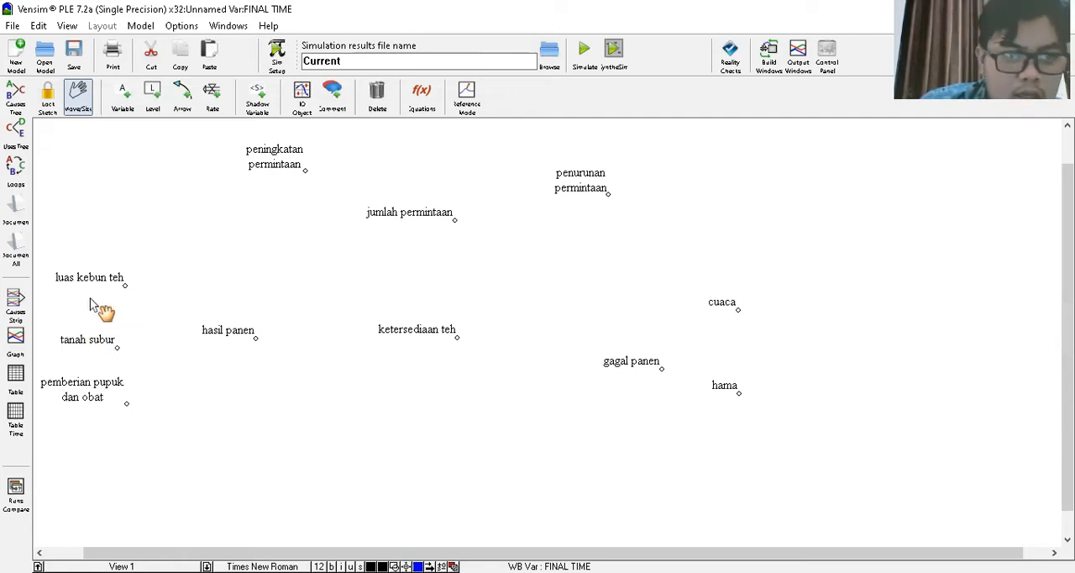
mouse_move(101, 277)
left_mouse_down()
mouse_move(112, 313)
mouse_move(100, 295)
left_mouse_up()
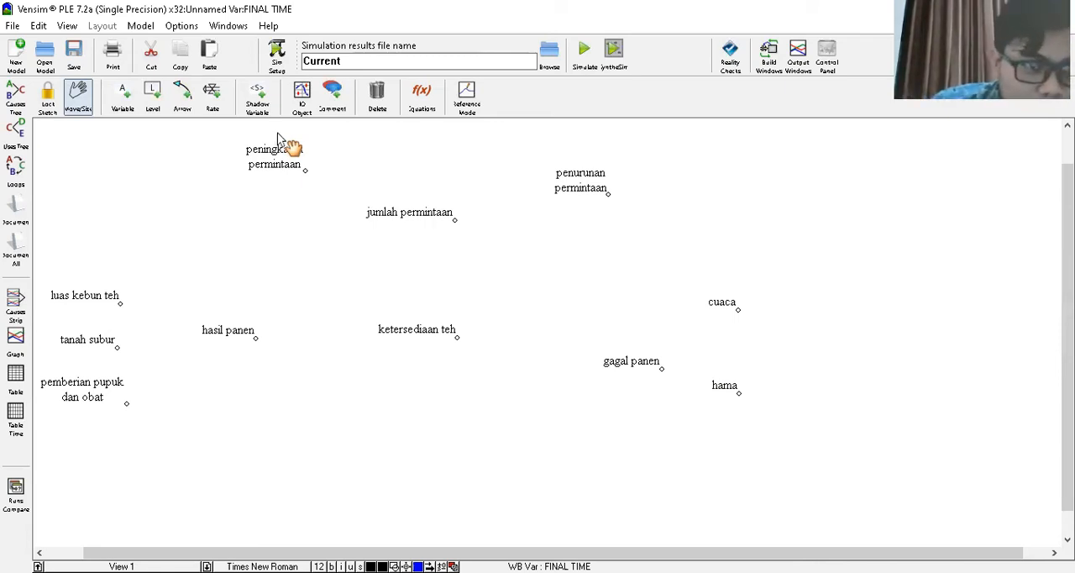
- Draw arrows from luas kebun teh, tanah subur and pemberian pupuk dan obat to hasil panen
left_click(183, 99)
left_click(217, 336)
left_click(95, 346)
left_click(222, 336)
left_click(109, 391)
left_click(215, 334)
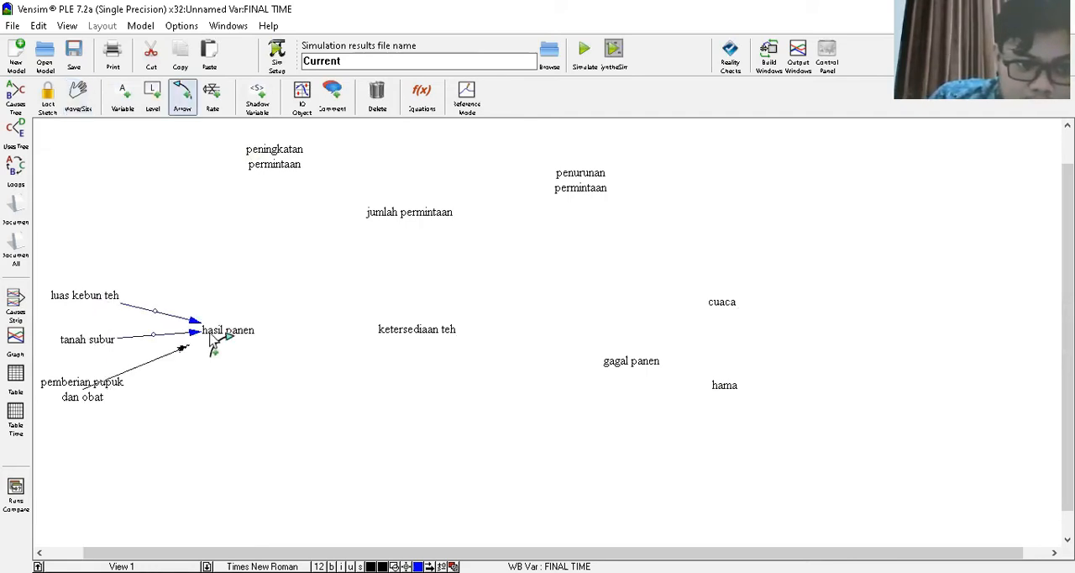
- Draw arrows from peningkatan permintaan and penurunan permintaan to jumlah permintaan
left_click(284, 156)
left_click(414, 228)
left_click(570, 193)
left_click(412, 229)
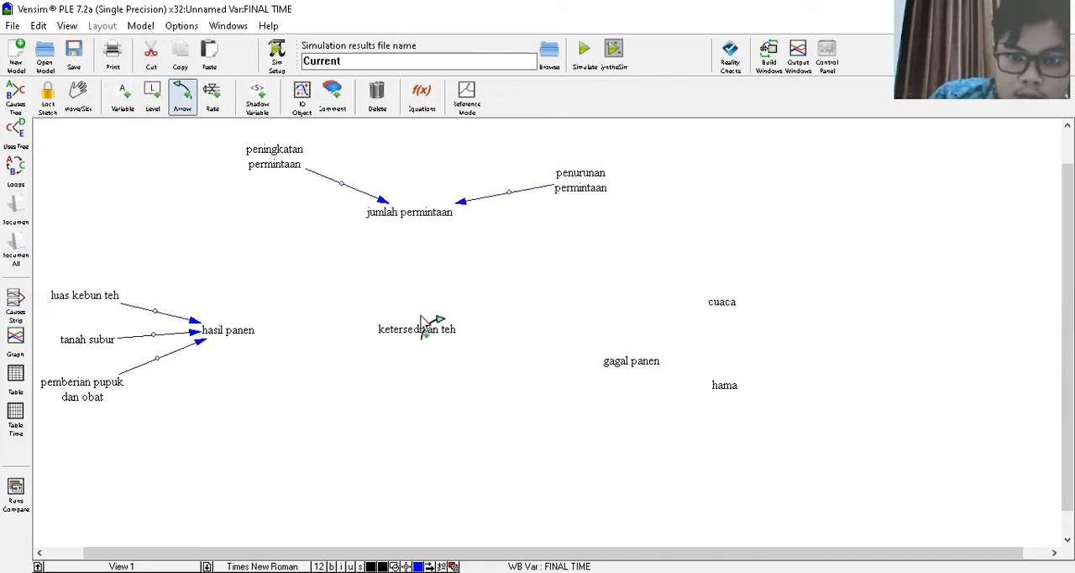
- Draw arrows from cuaca and hama to gagal panen, and from gagal panen to hasil panen
left_click(710, 315)
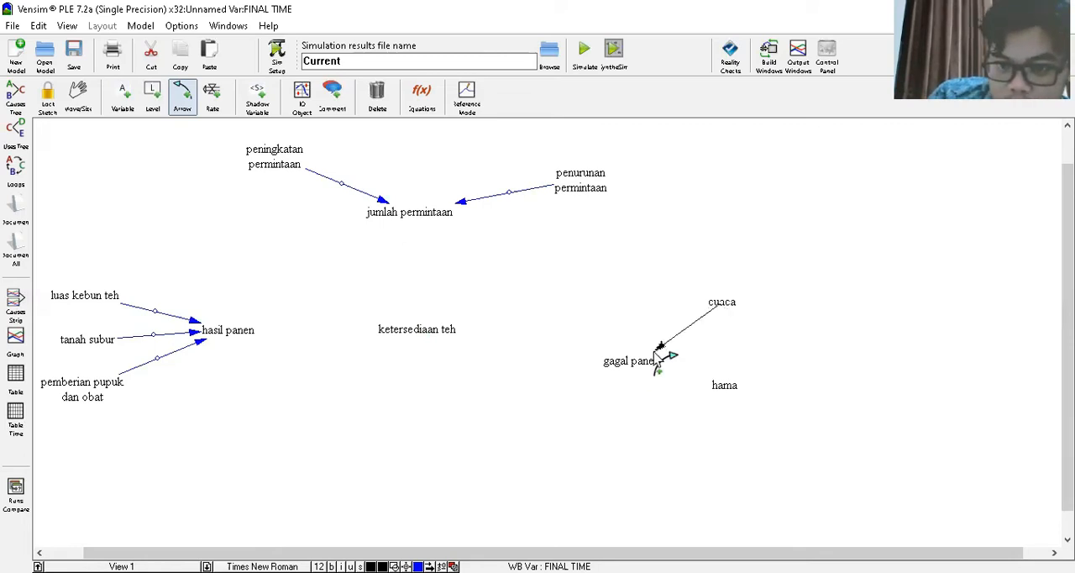
left_click(649, 363)
left_click(726, 386)
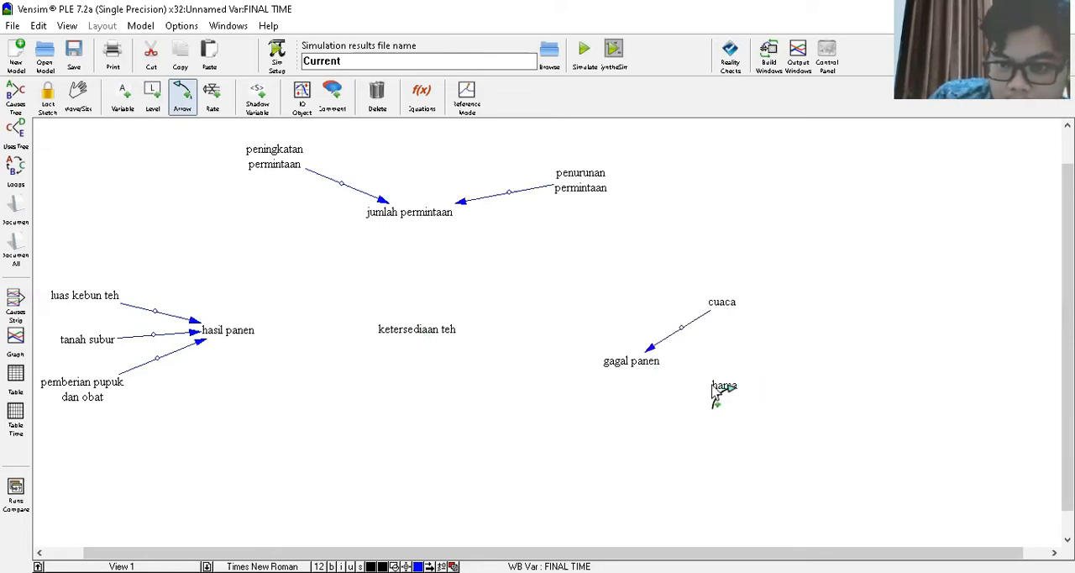
left_click(653, 371)
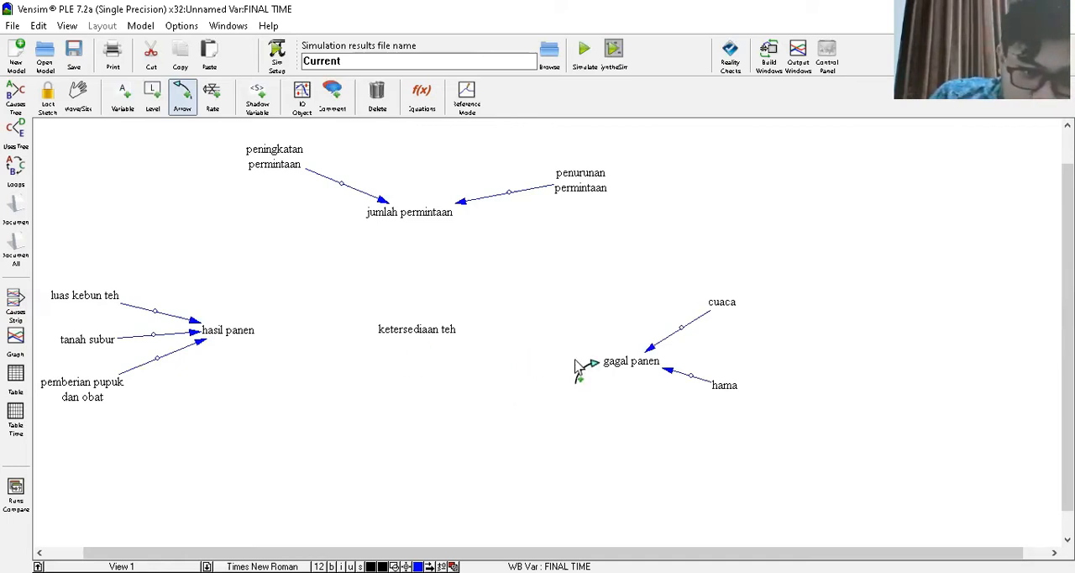
left_click(620, 363)
left_click(228, 337)
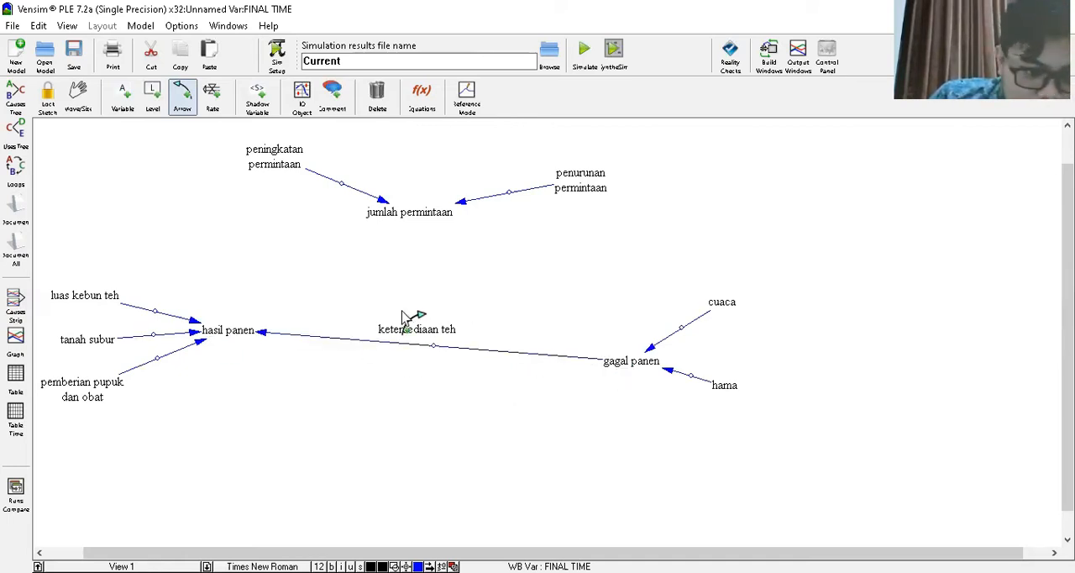
- Draw arrows from jumlah permintaan and hasil panen to ketersediaan teh
left_click(409, 217)
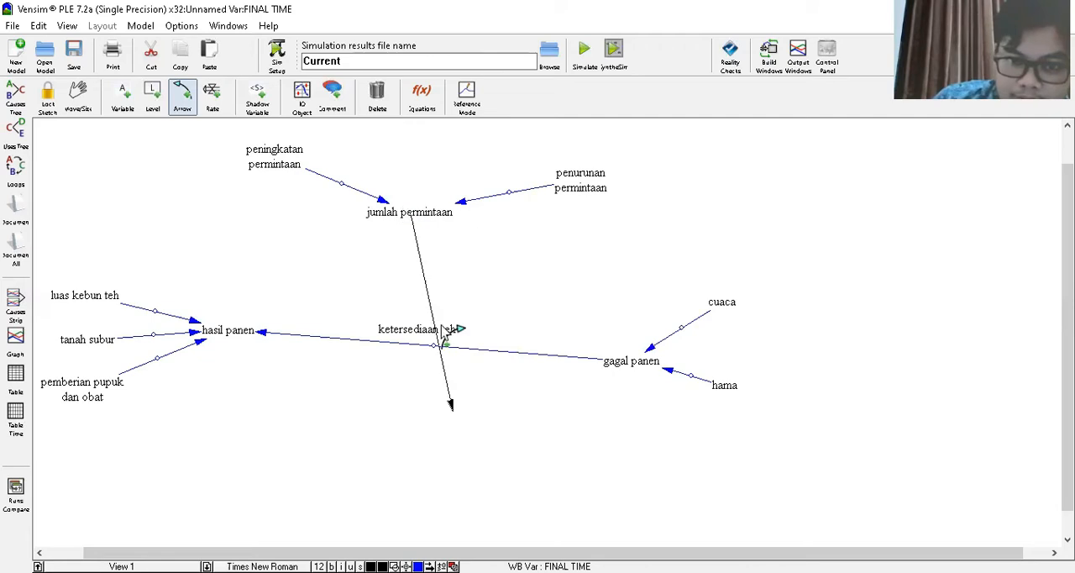
left_click(432, 335)
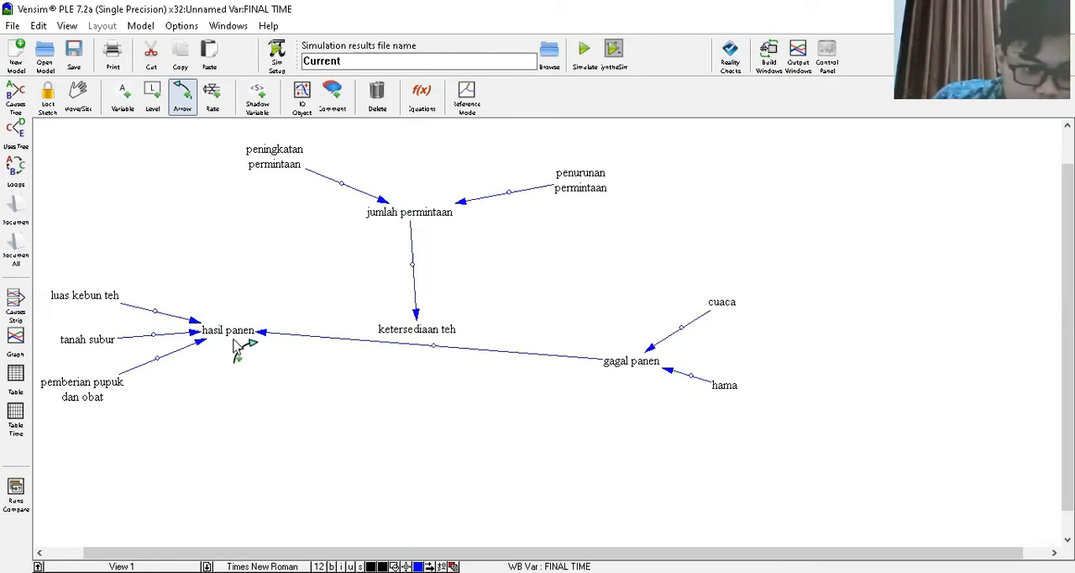
left_click(236, 341)
left_click(418, 336)
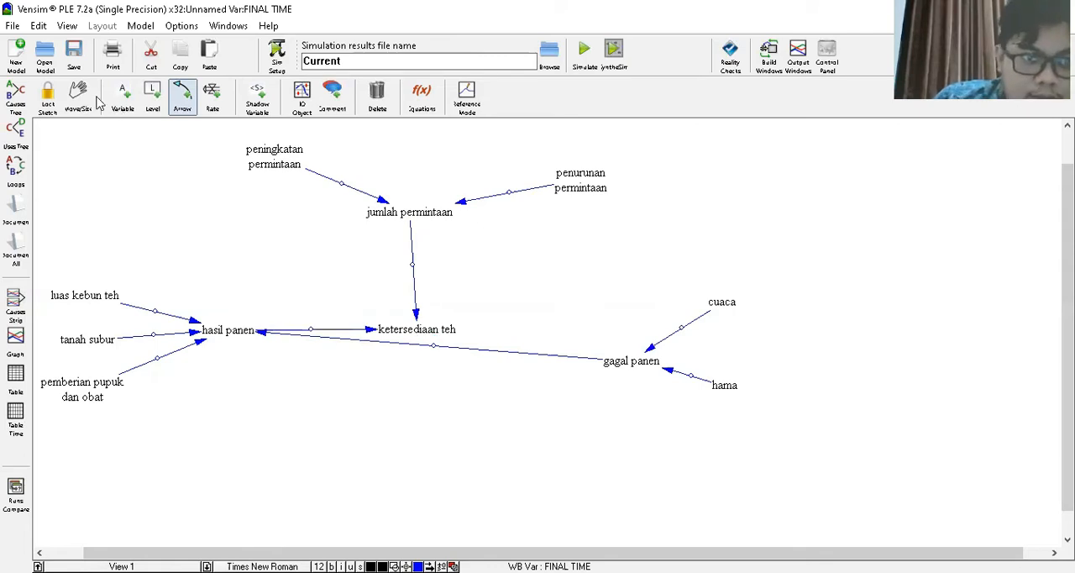
- Move ketersediaan teh up closer to jumlah permintaan, and shift gagal panen closer to hasil panen
left_click(80, 100)
left_click(415, 328)
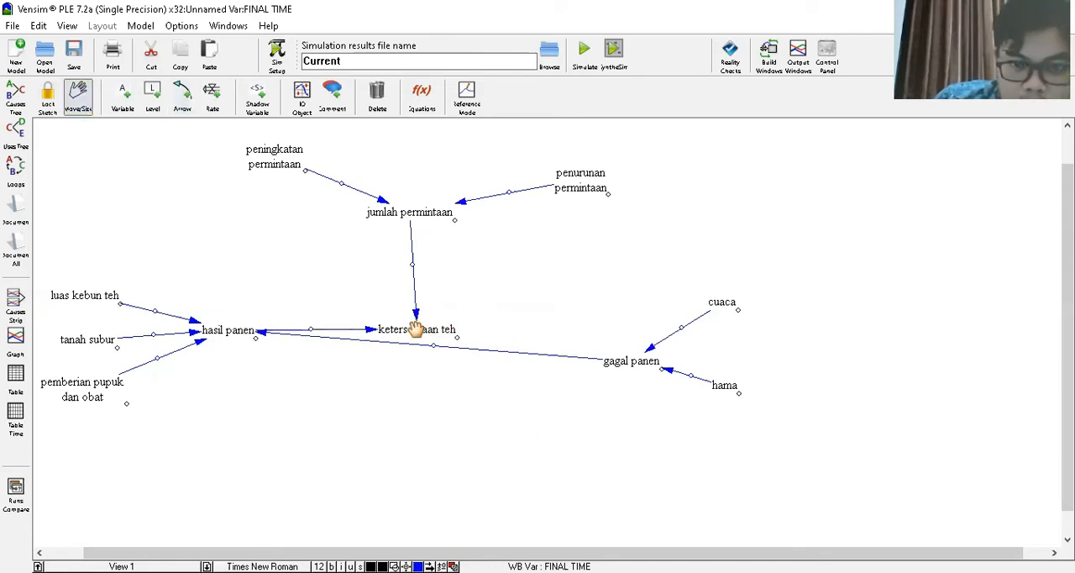
left_click_drag(419, 282, 418, 282)
left_click_drag(626, 371, 544, 372)
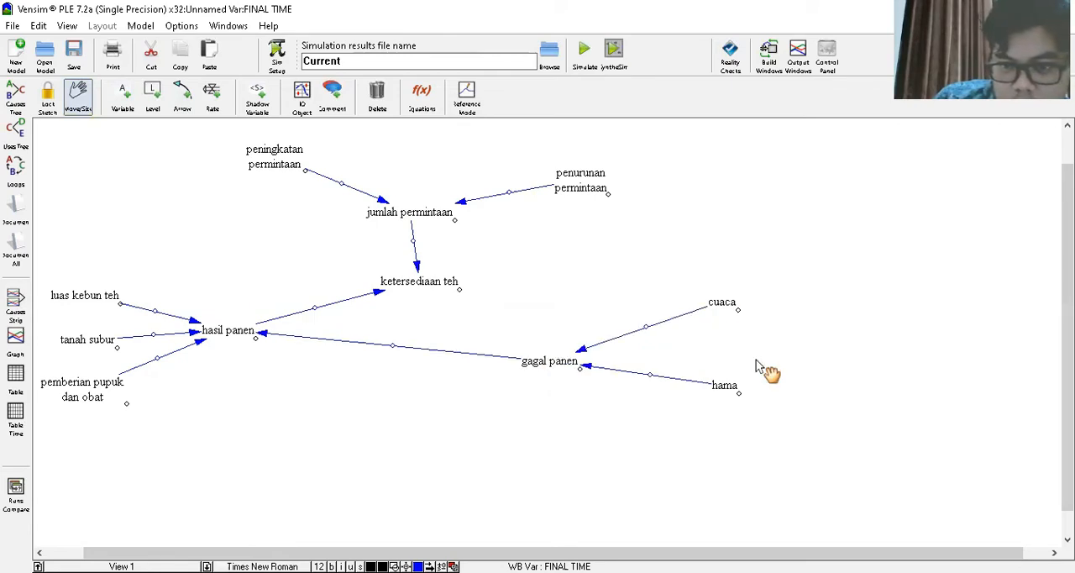
- Shift hasil panen down toward gagal panen, and move luas kebun teh, tanah subur and pemberian pupuk dan obat closer to it
left_click(261, 357)
left_click_drag(106, 293, 155, 304)
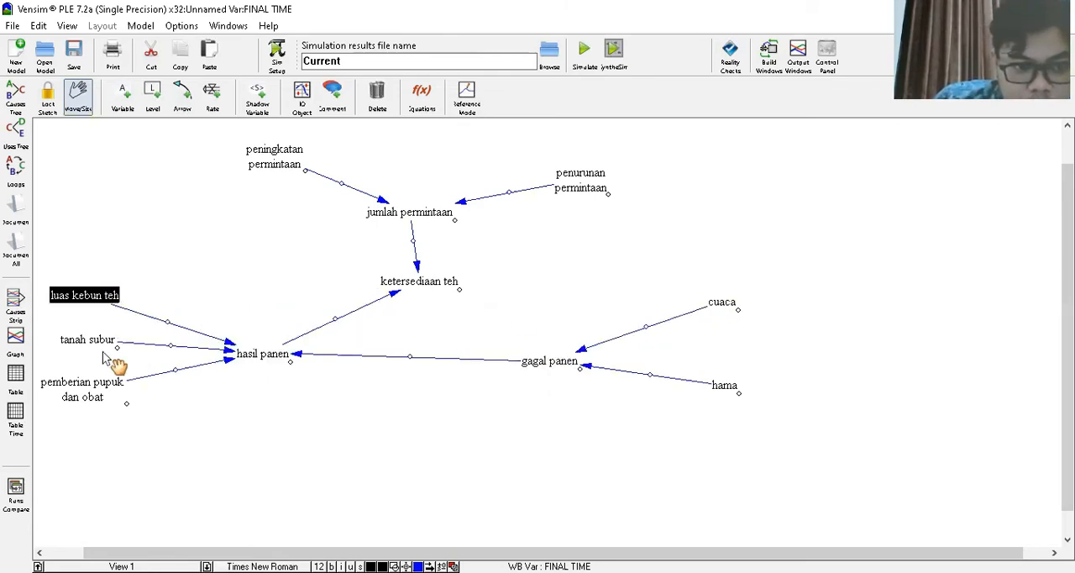
left_click_drag(106, 340, 157, 359)
left_click_drag(113, 387, 173, 423)
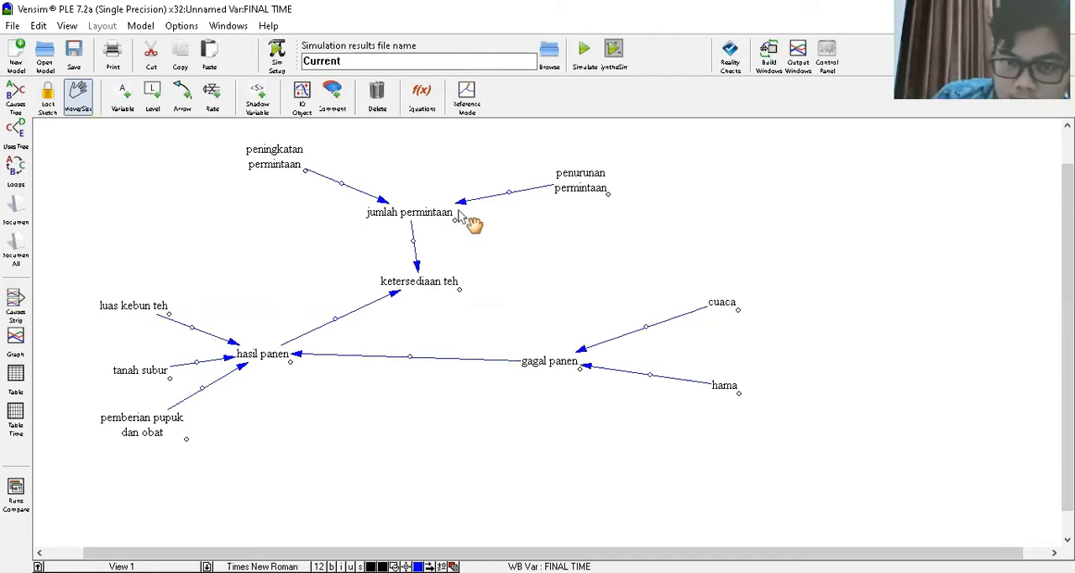
- Set the polarity of the arrows into jumlah permintaan: "-" from penurunan permintaan and "+" from peningkatan permintaan
left_click(572, 180)
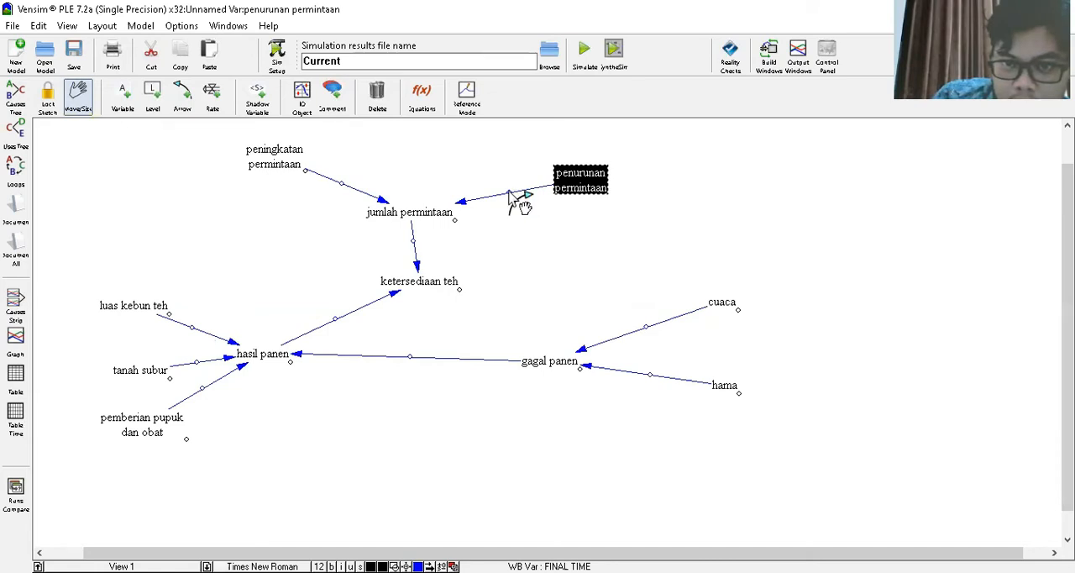
left_click(168, 272)
left_click(160, 388)
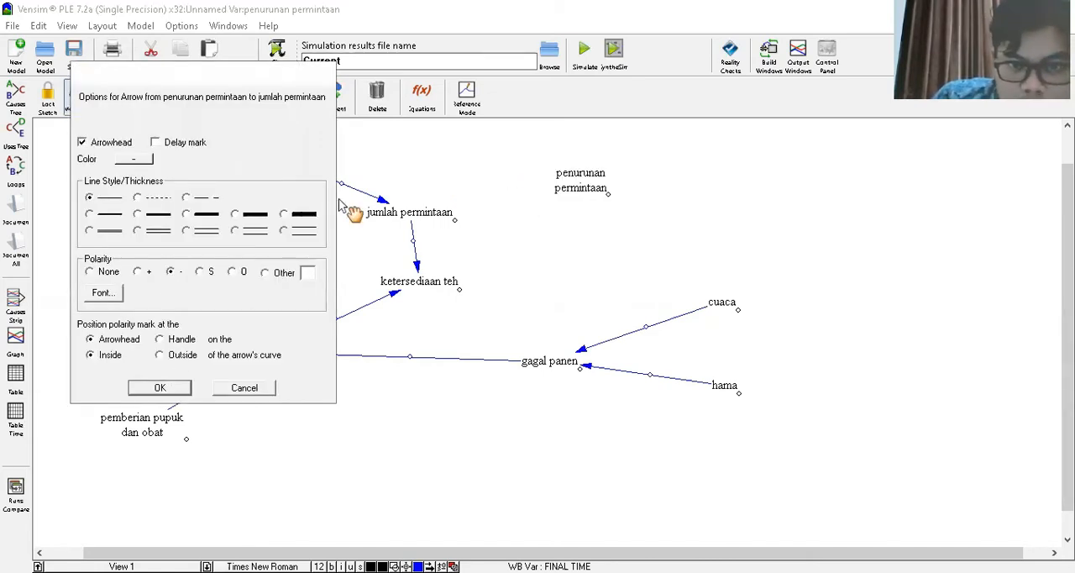
right_click(341, 184)
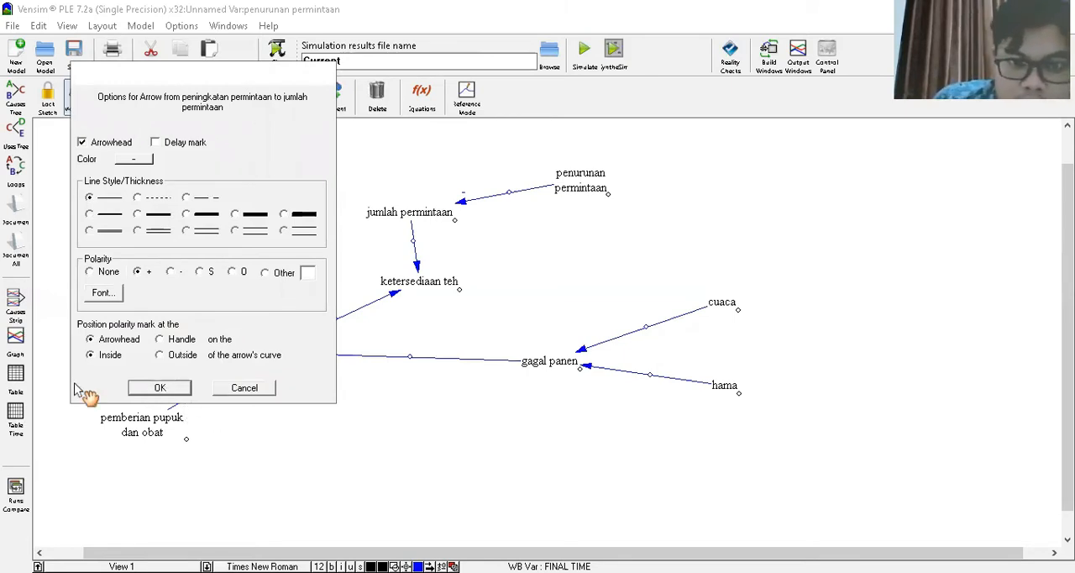
key("Return")
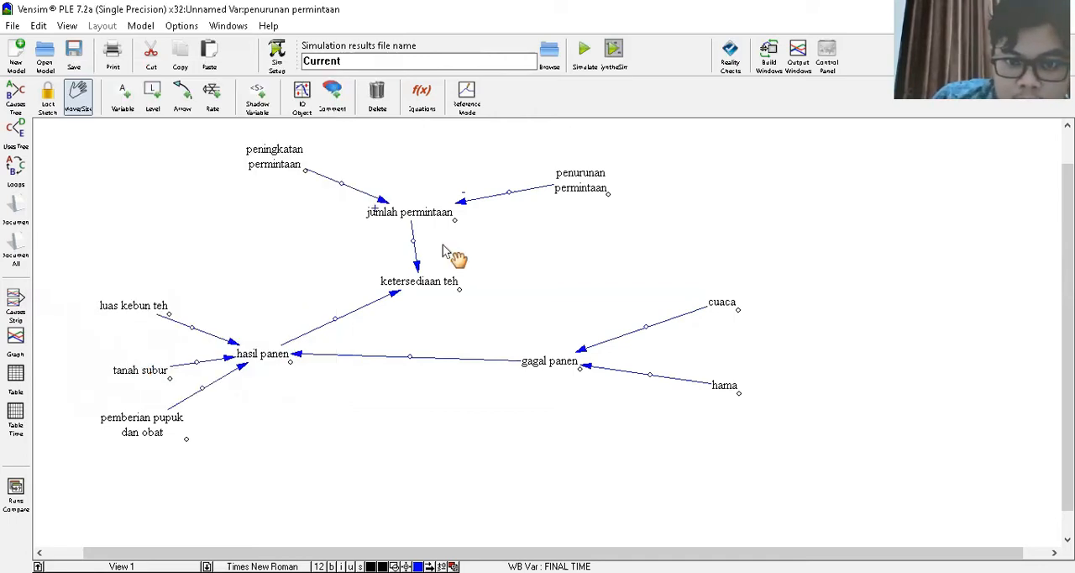
- Shift jumlah permintaan slightly down and enlarge its box to clear the polarity signs, and lower ketersediaan teh beneath it
left_click_drag(406, 216, 427, 243)
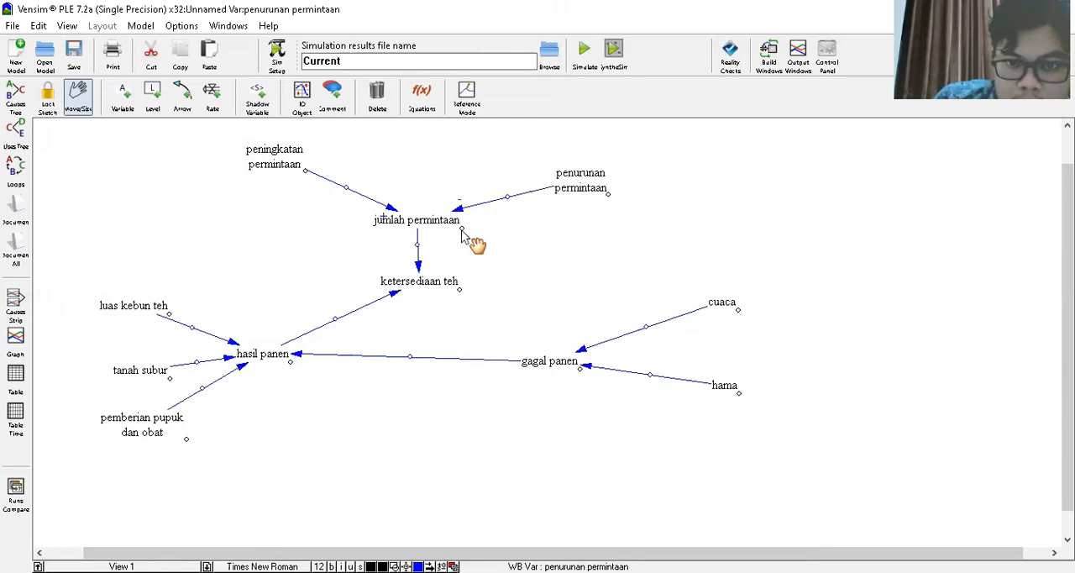
left_click_drag(464, 232, 467, 246)
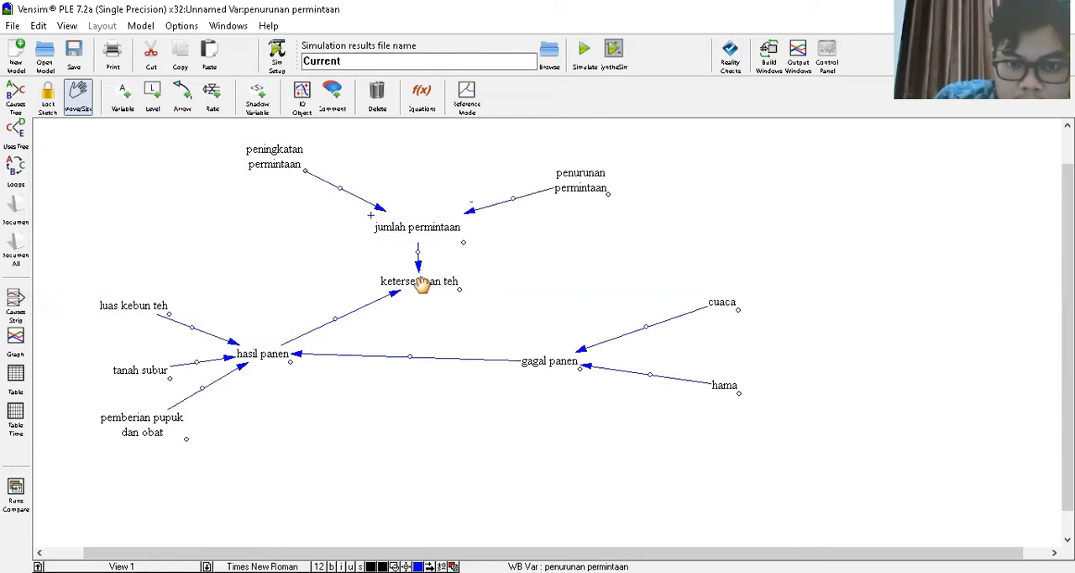
left_click_drag(427, 288, 430, 300)
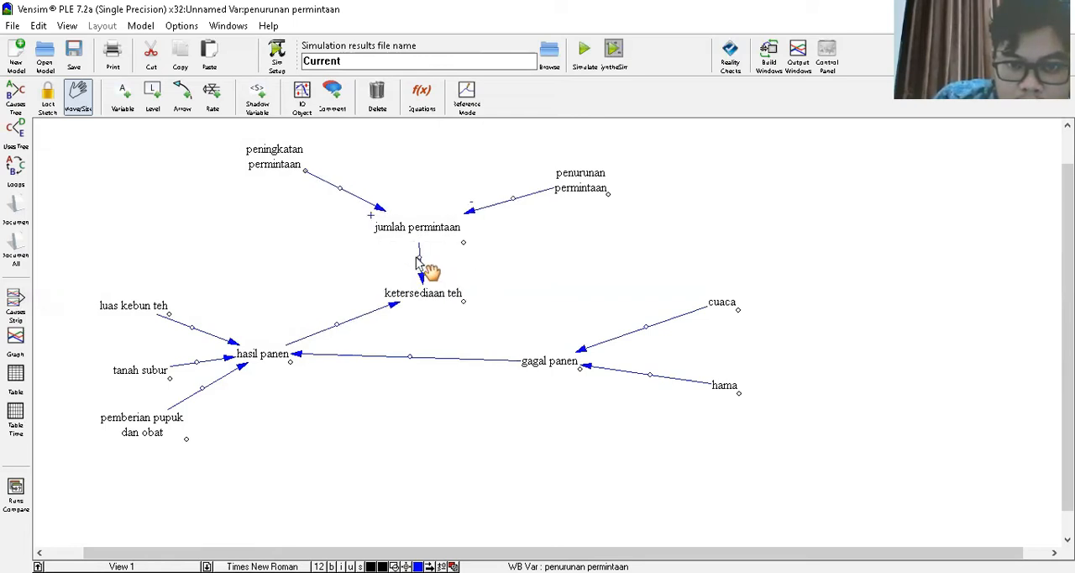
- Set the polarity of the arrow from jumlah permintaan to ketersediaan teh to "-"
right_click(422, 262)
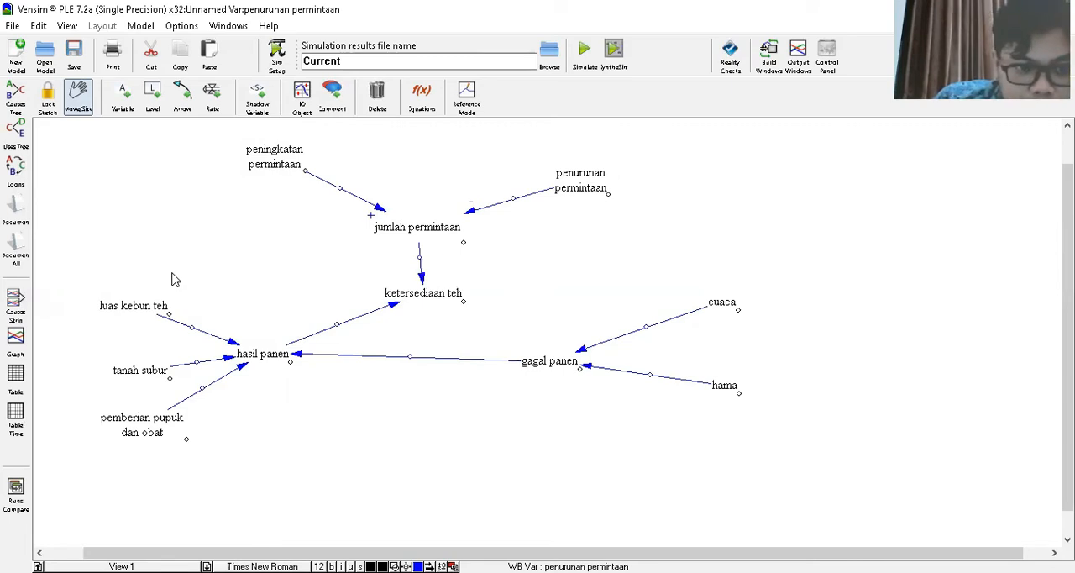
left_click(174, 273)
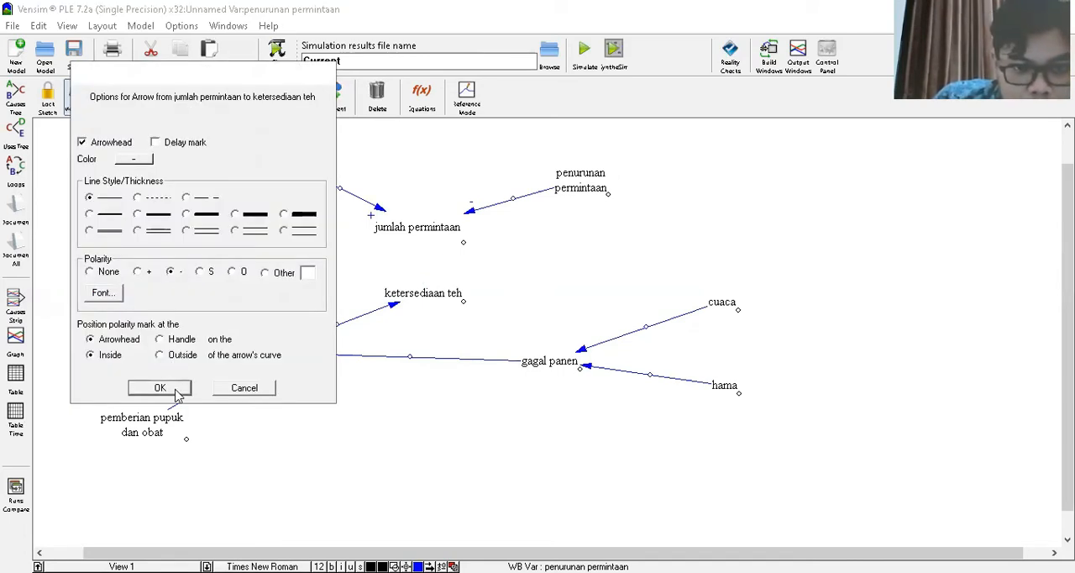
left_click(178, 393)
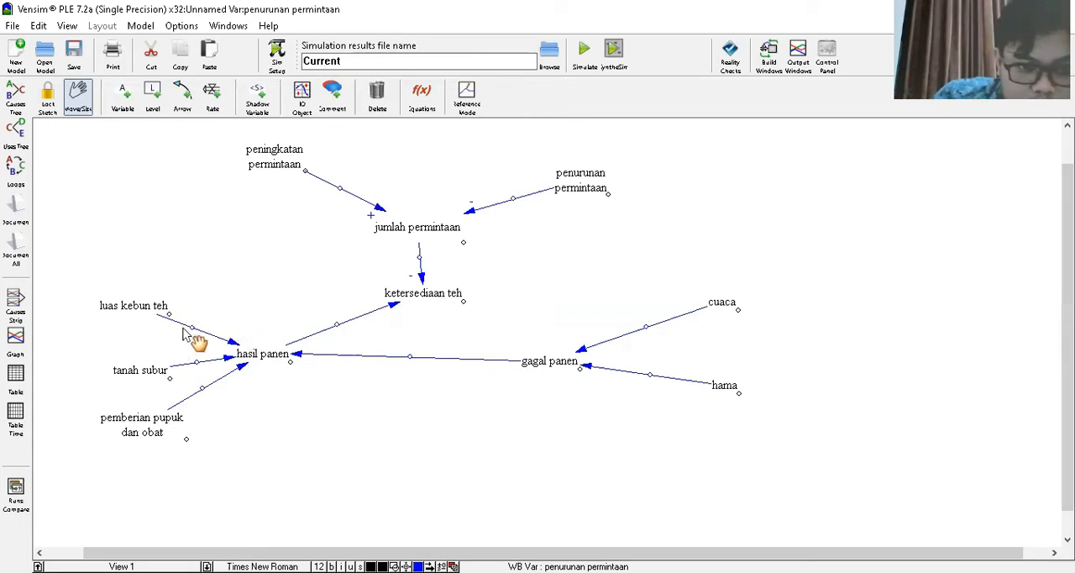
- Set the polarity of the arrows from luas kebun teh, tanah subur and pemberian pupuk dan obat to hasil panen to "+", and enlarge hasil panen's box
right_click(185, 289)
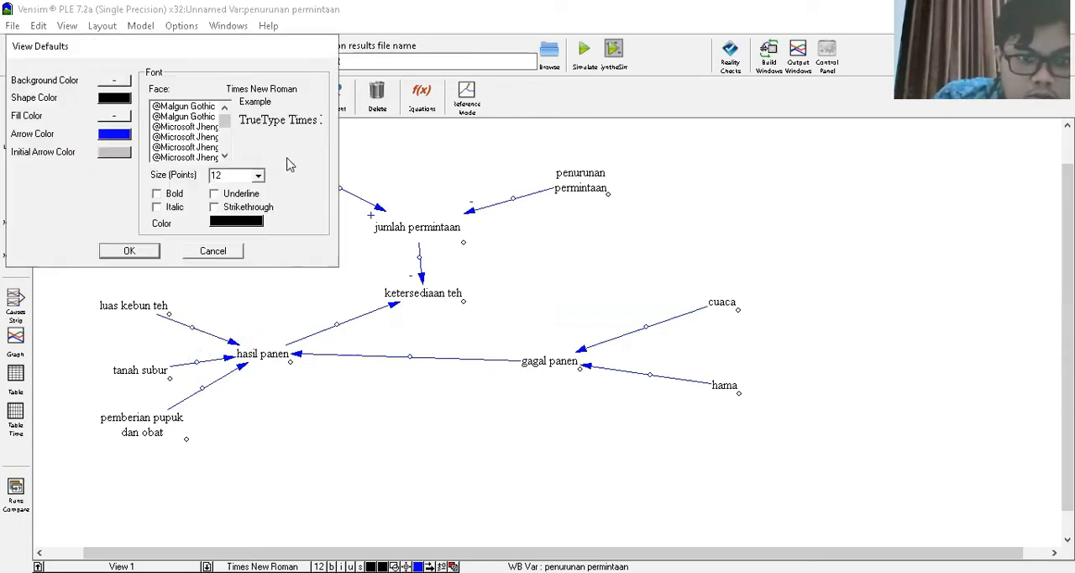
left_click(212, 255)
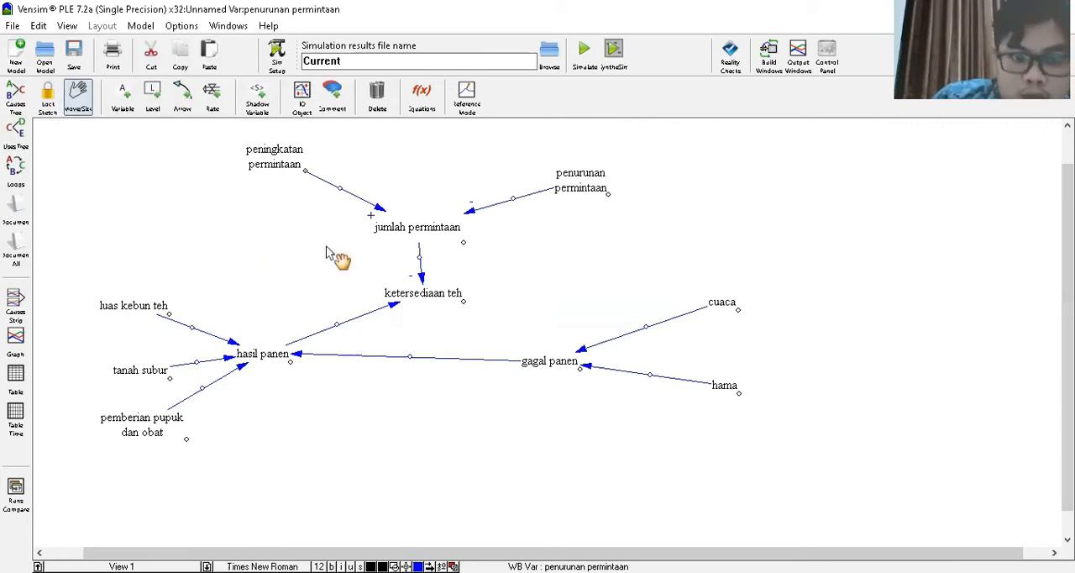
right_click(202, 336)
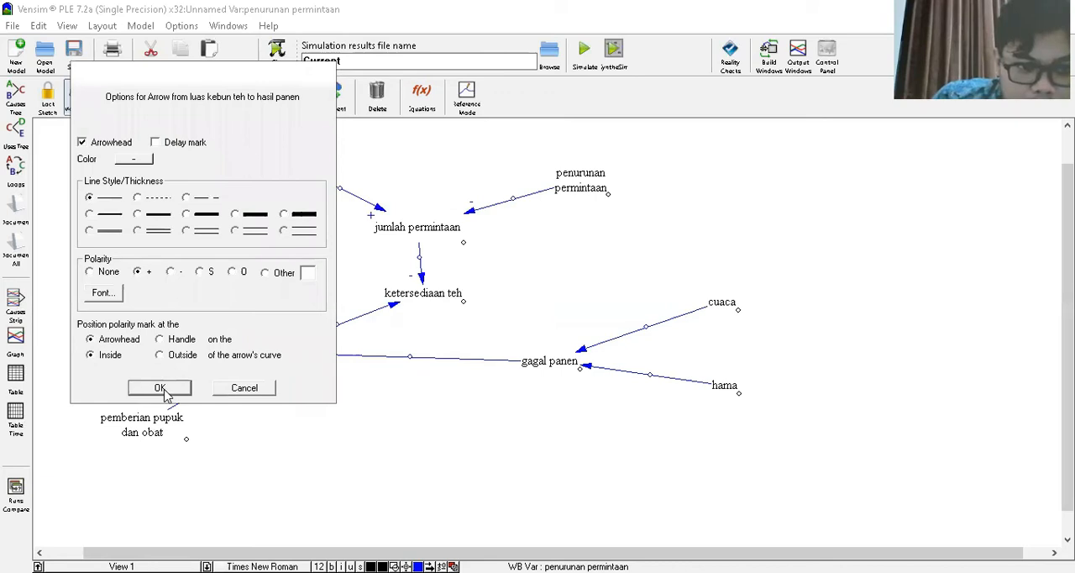
left_click(161, 388)
right_click(122, 329)
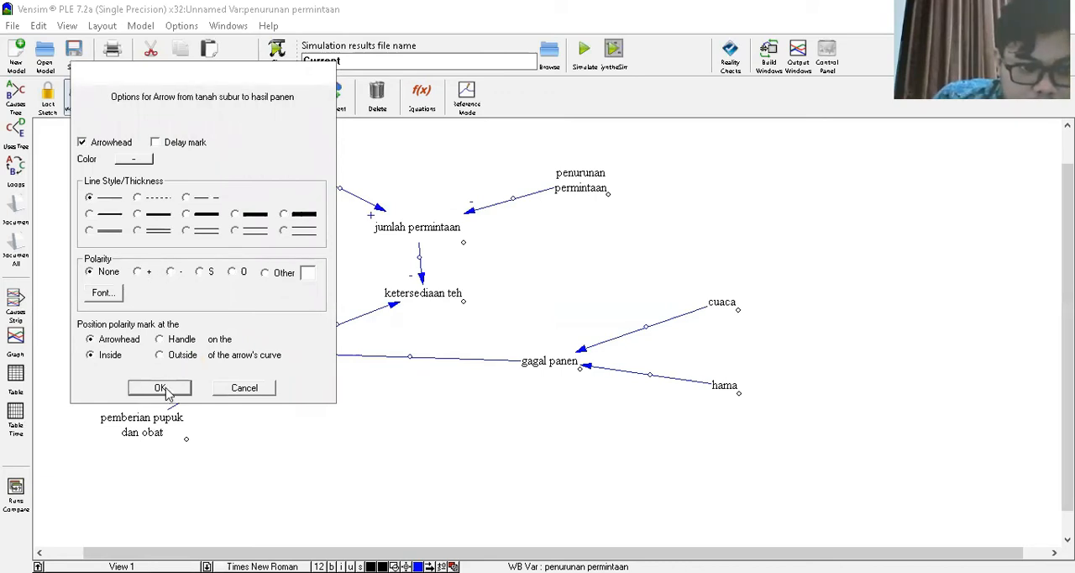
left_click(137, 272)
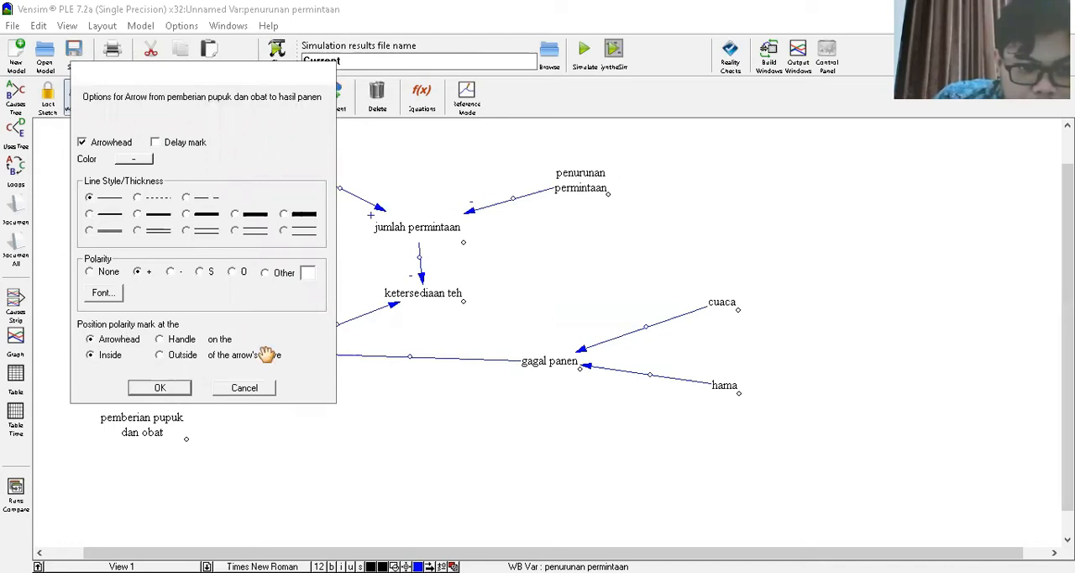
key("Return")
left_click_drag(290, 363, 294, 396)
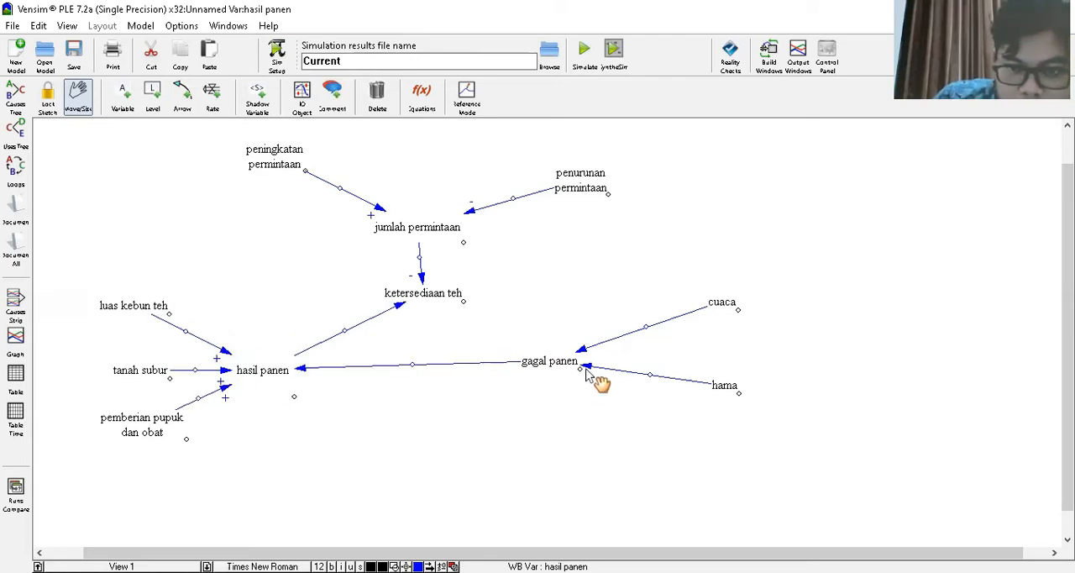
- Set the polarity of the arrows from cuaca and hama to gagal panen to "+"
right_click(644, 327)
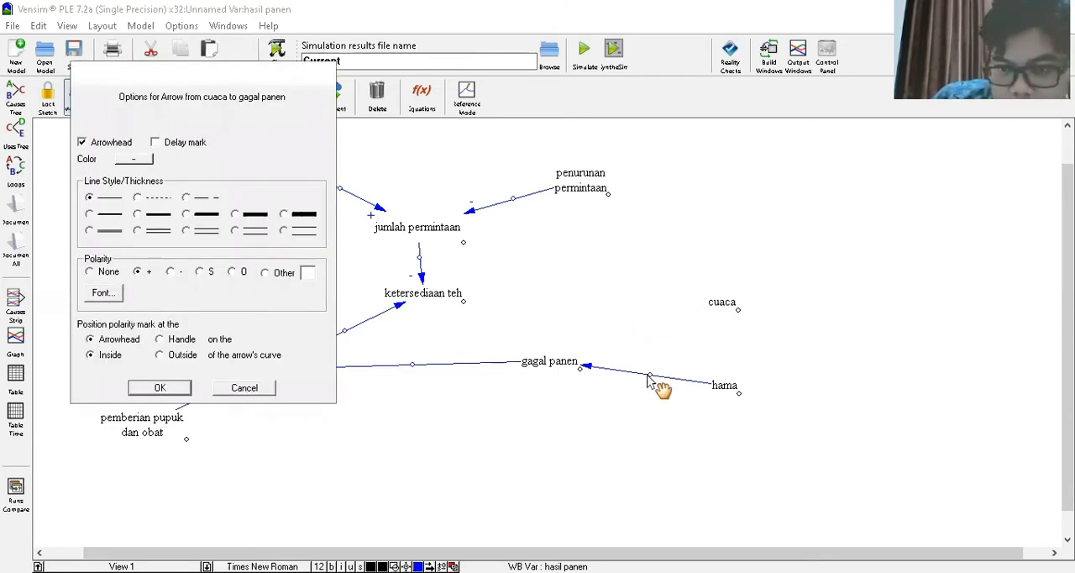
key("Return")
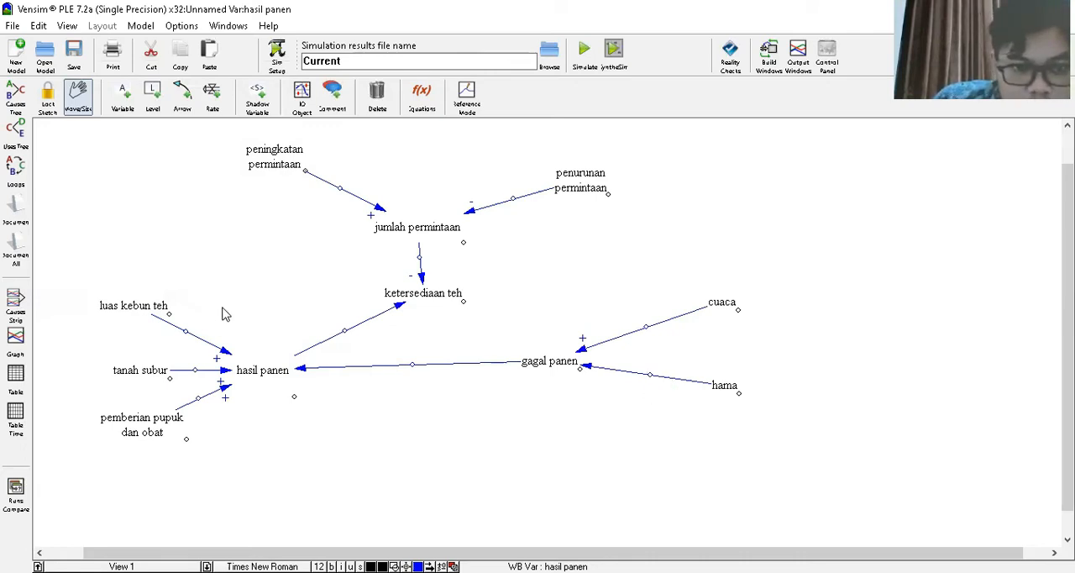
left_click(140, 272)
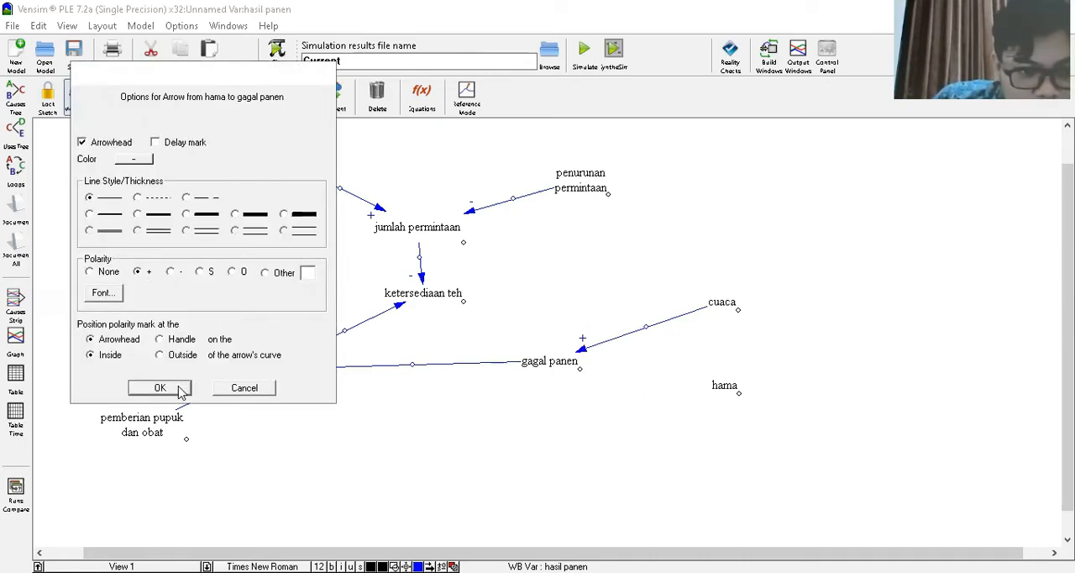
left_click(160, 388)
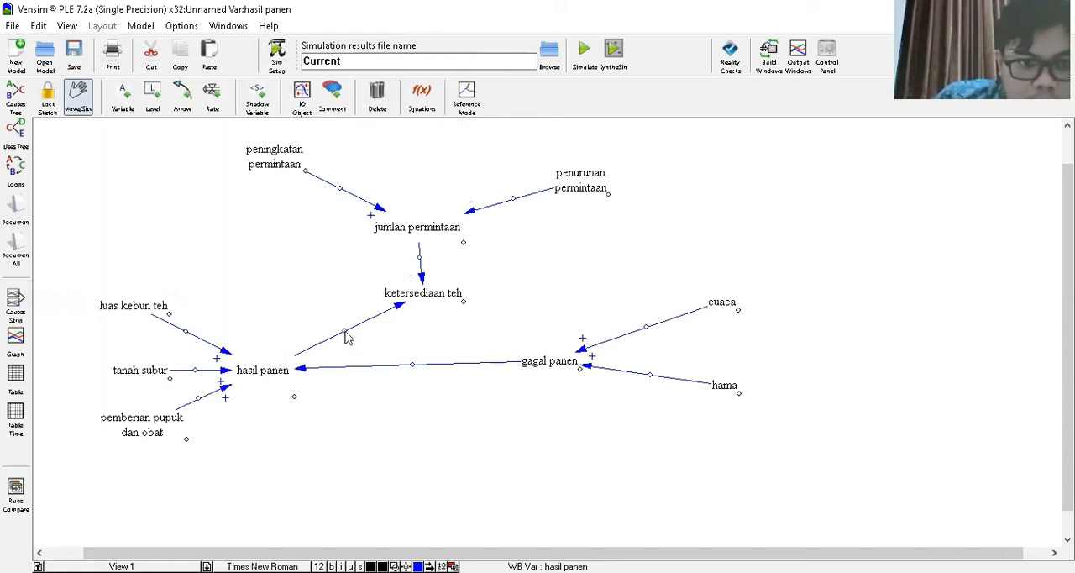
- Set the polarity of the arrow from hasil panen to ketersediaan teh to "+"
right_click(309, 313)
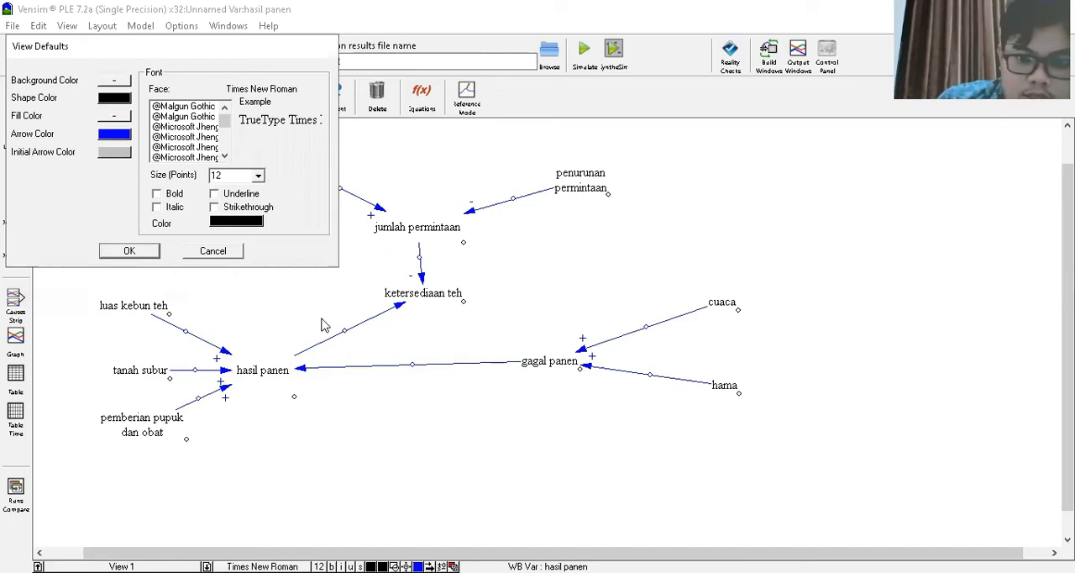
left_click(219, 252)
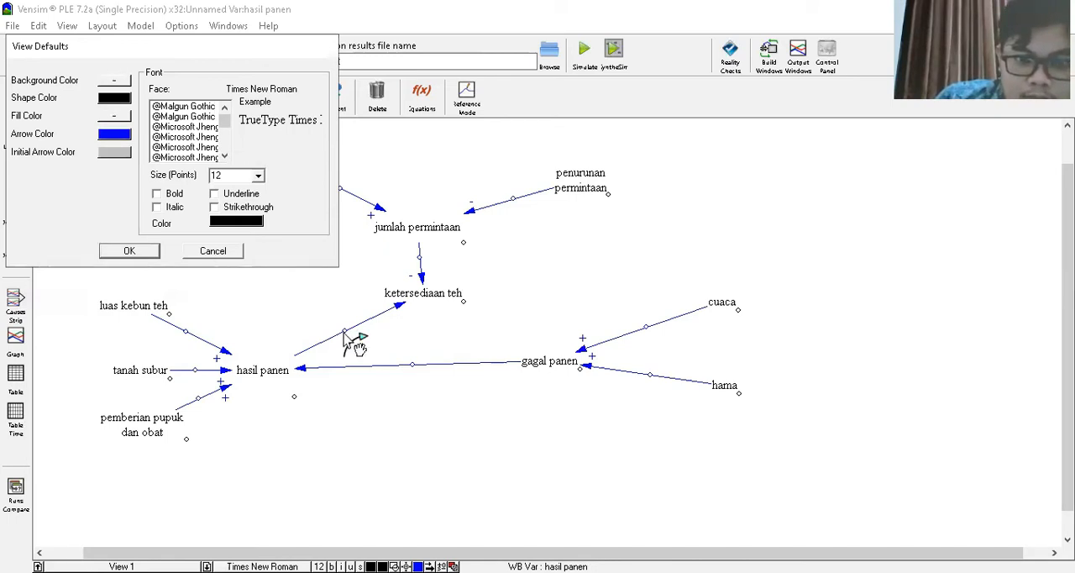
right_click(345, 330)
left_click(138, 274)
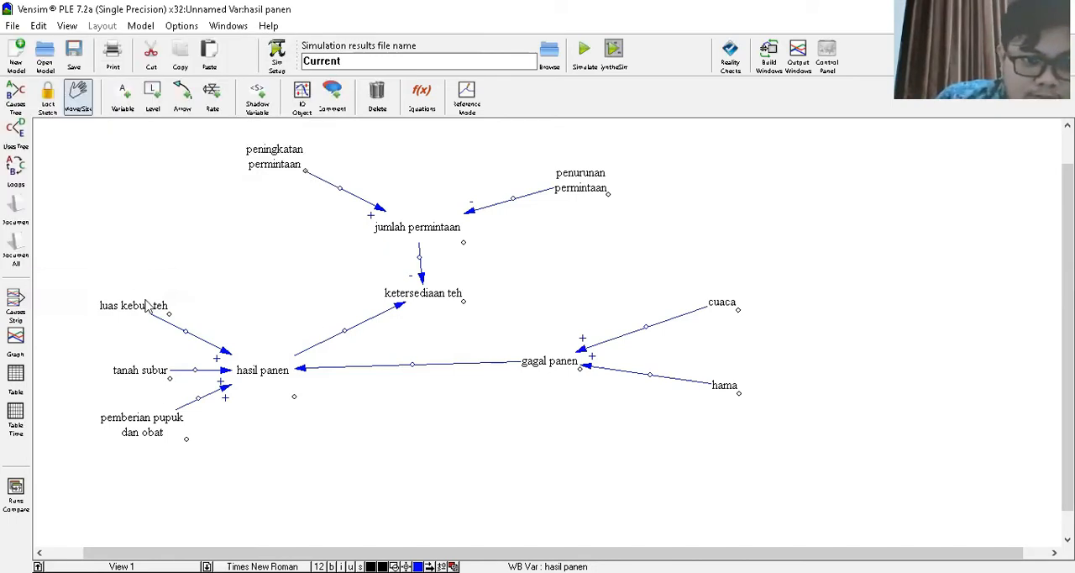
left_click(161, 389)
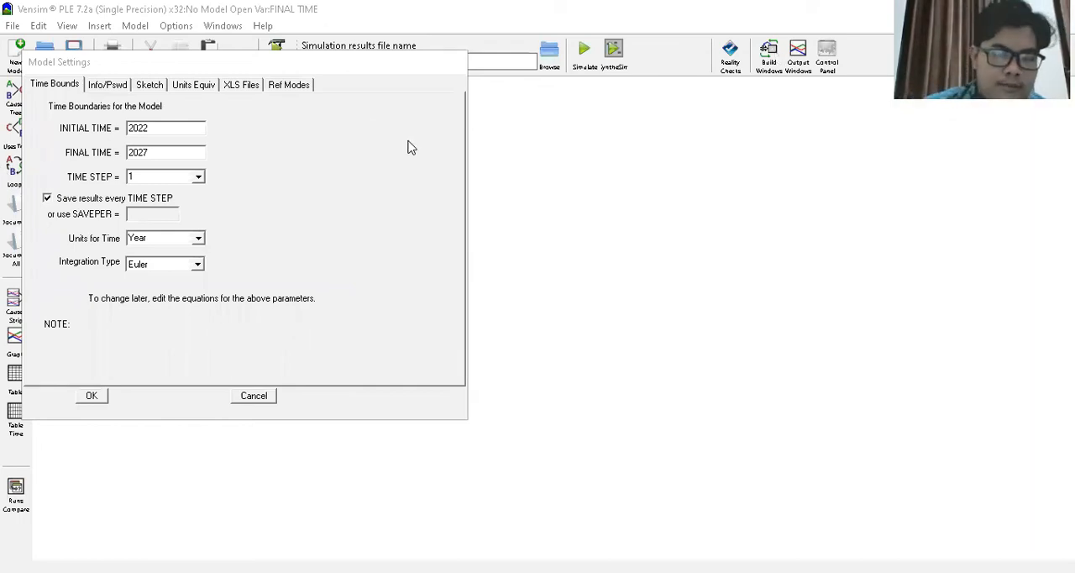
- Create the new model with initial time 2022, final time 2027, time step 1 and Year as the time unit
left_click(92, 398)
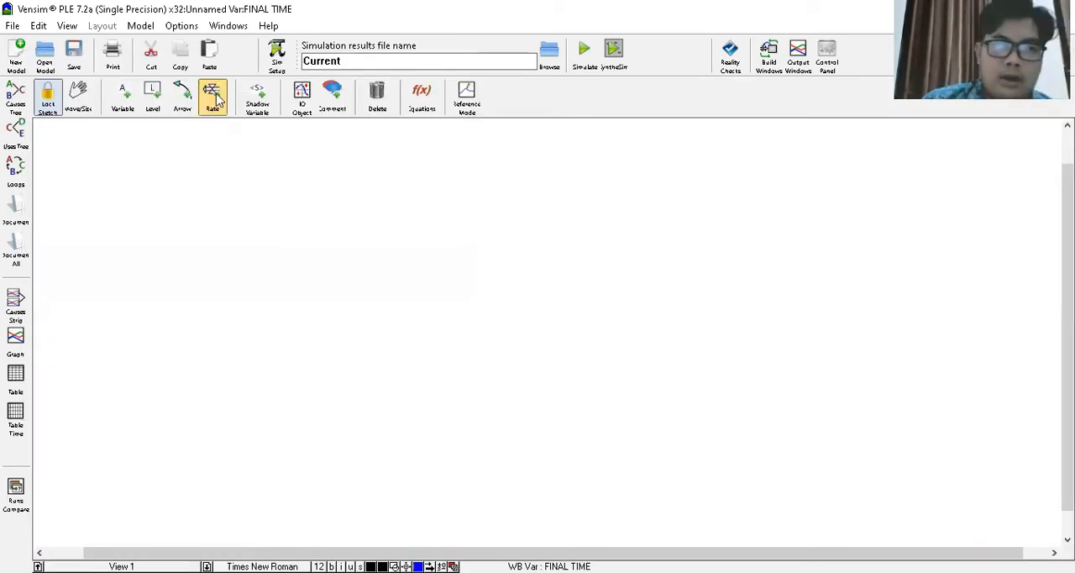
- Add a level named "jumlah permintaan" in the upper middle of the empty sketch
left_click(215, 99)
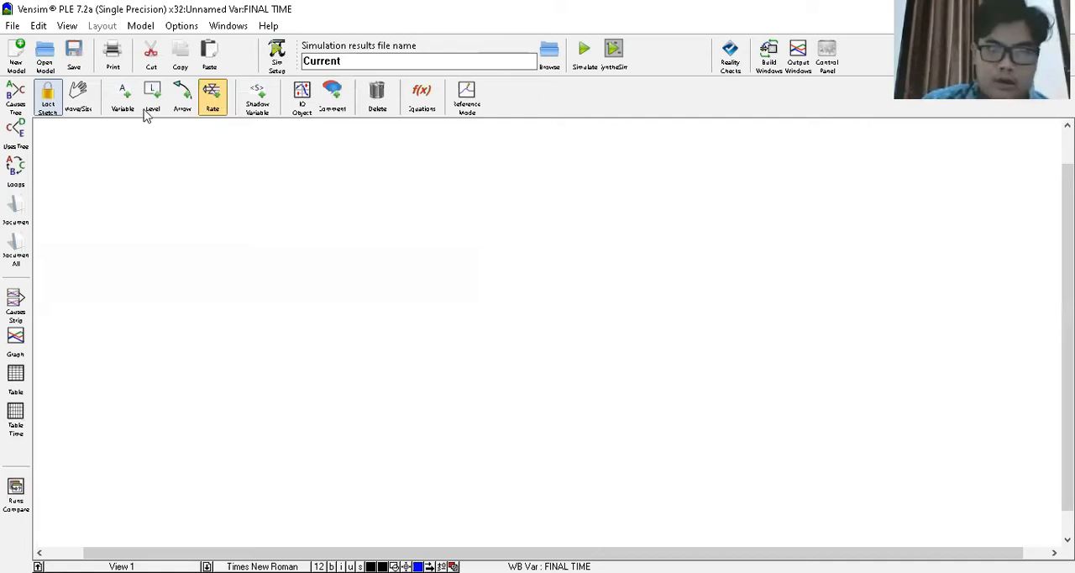
key("4")
left_click(468, 201)
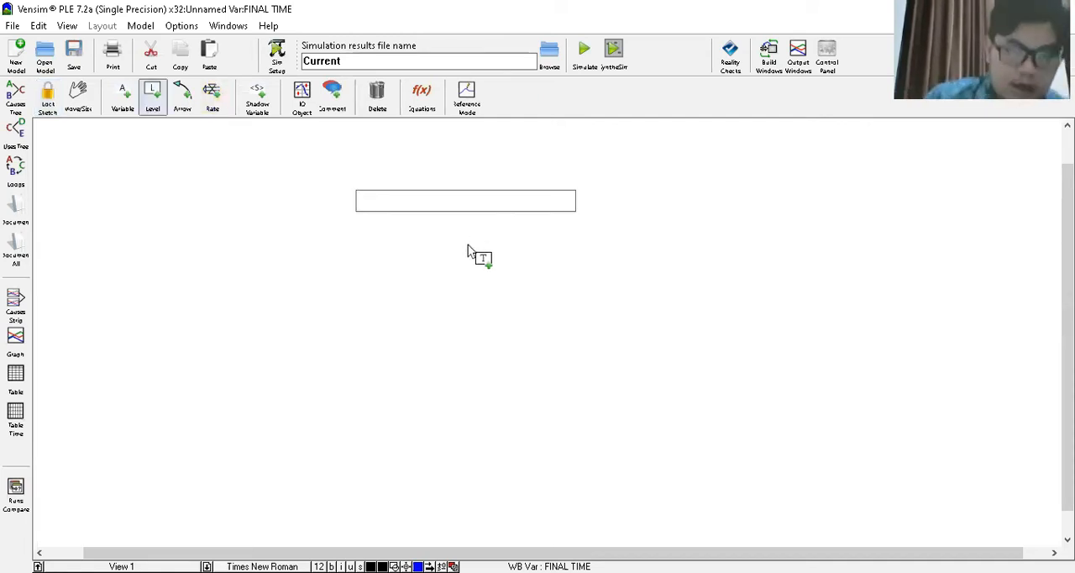
type("j")
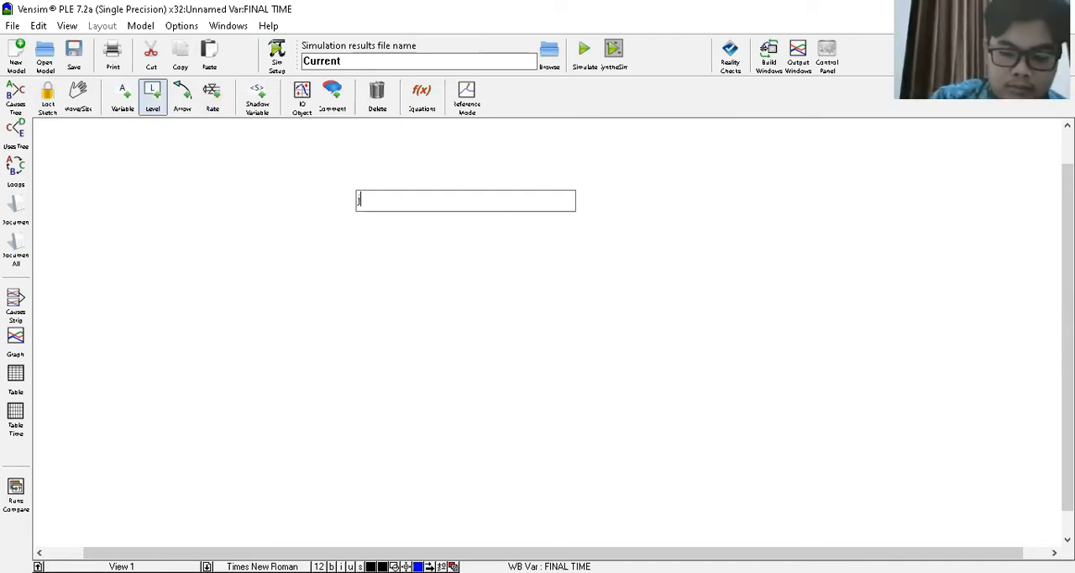
type("umlah permintaan")
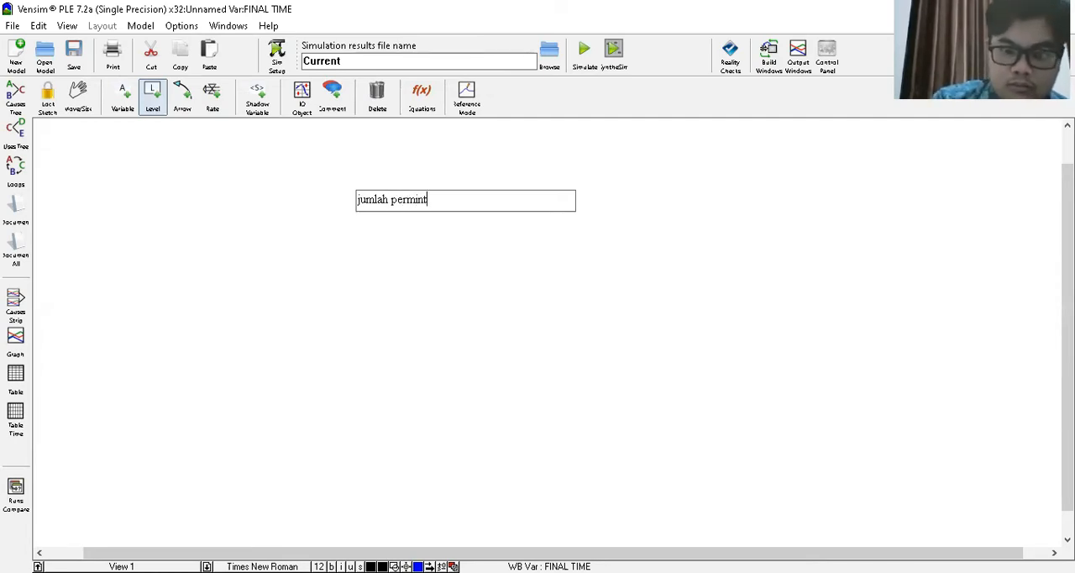
key("BackSpace")
type("n")
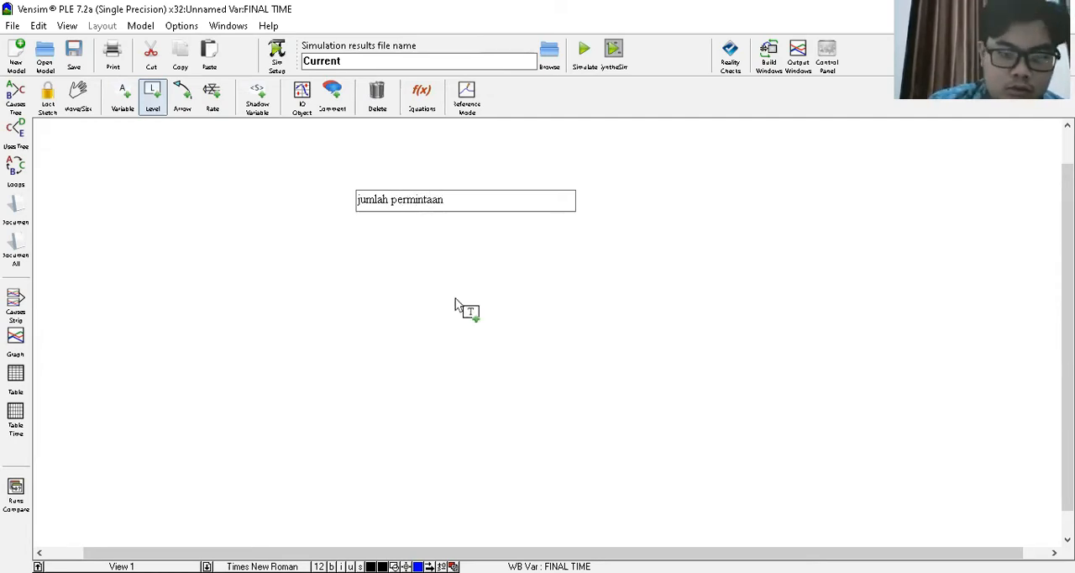
- Add a level named "ketersediaan teh" below jumlah permintaan
left_click(450, 346)
type("ke")
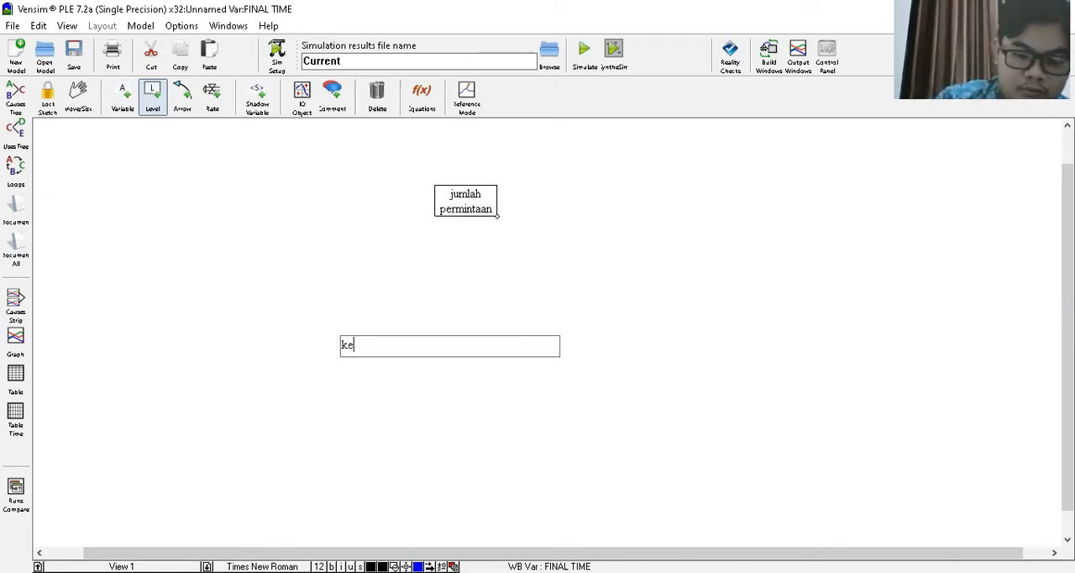
type("tersediaan teh")
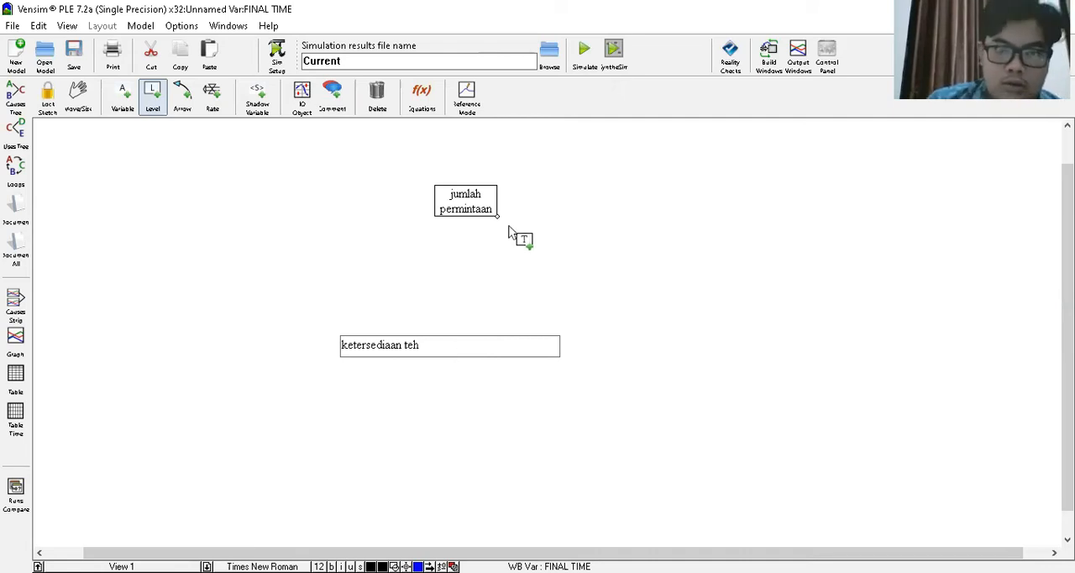
- Widen the jumlah permintaan and ketersediaan teh boxes so each name fits on one line, and align ketersediaan teh beneath jumlah permintaan
left_click(89, 99)
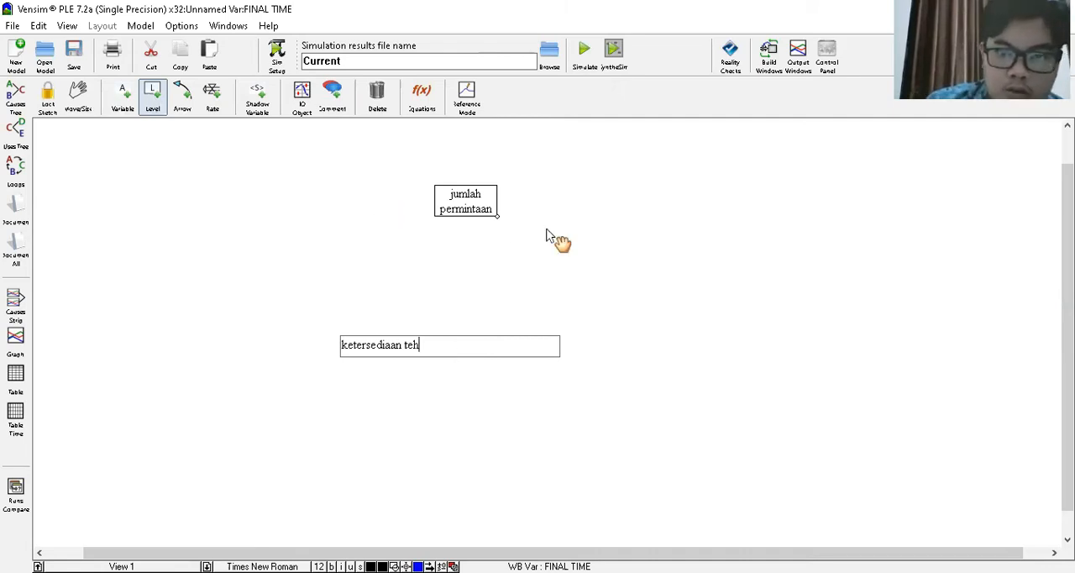
left_click_drag(497, 216, 553, 229)
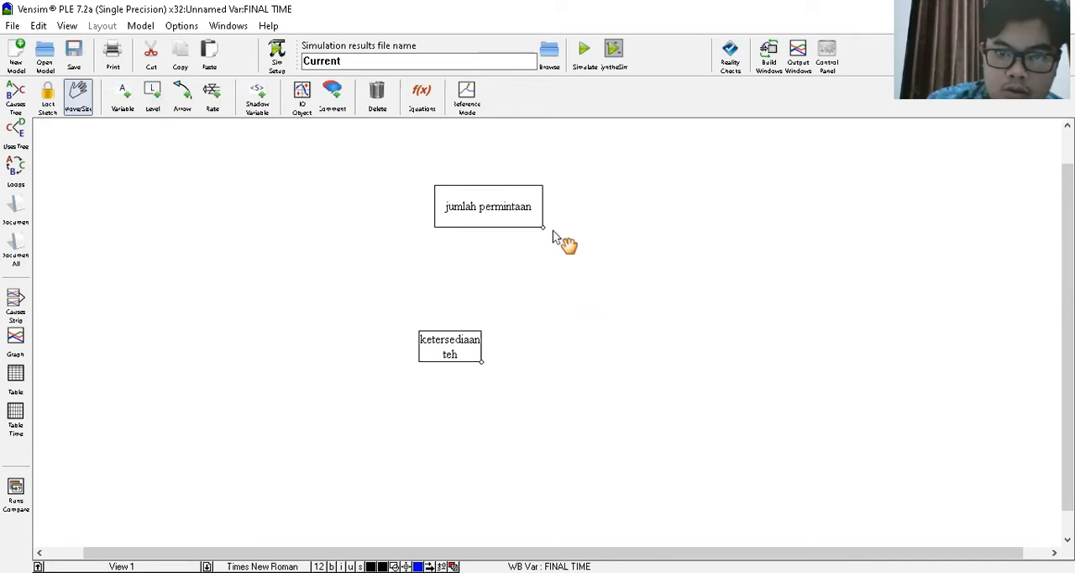
left_click_drag(482, 362, 514, 339)
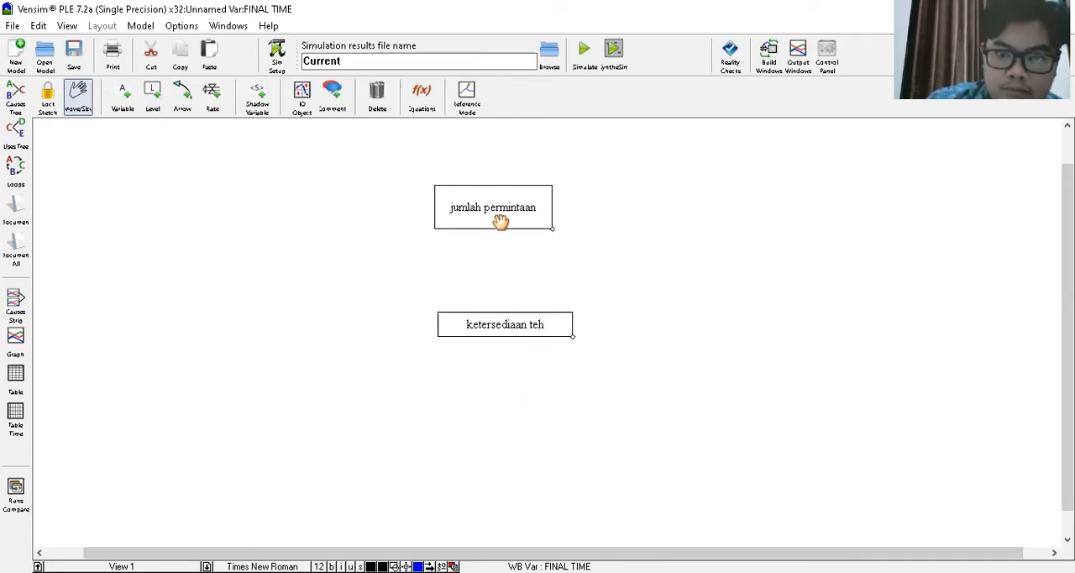
left_click_drag(507, 319, 499, 328)
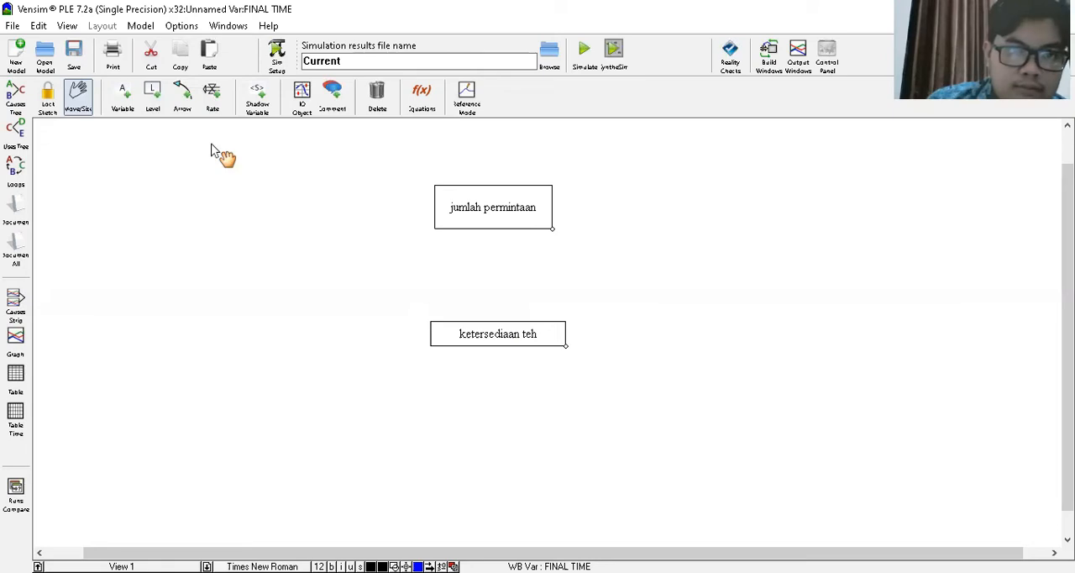
- Draw a rate named "penurunan permintaan" flowing out of jumlah permintaan to a cloud on its right
left_click(212, 97)
left_click(547, 209)
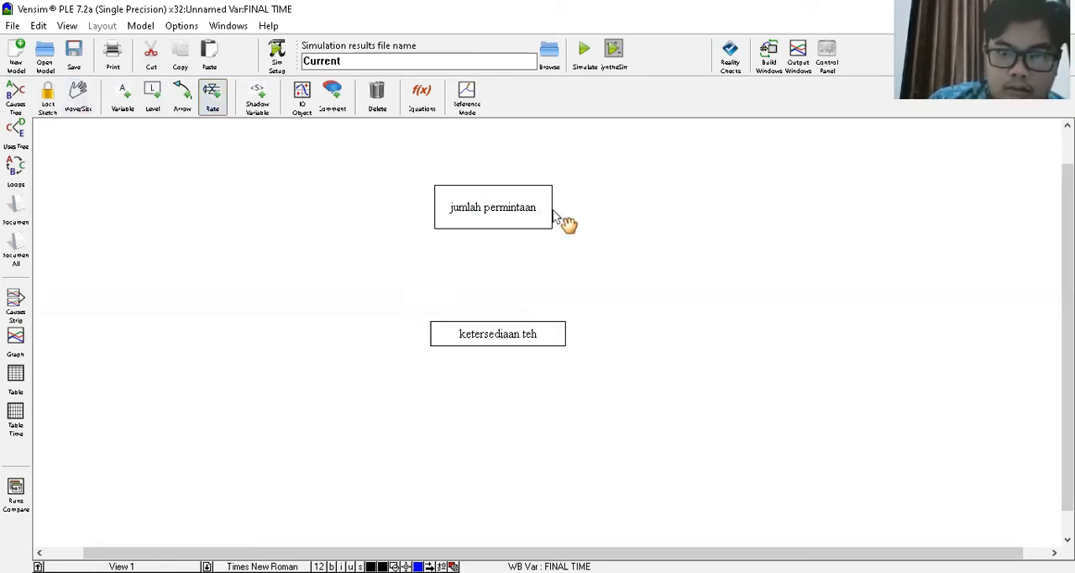
left_click(712, 206)
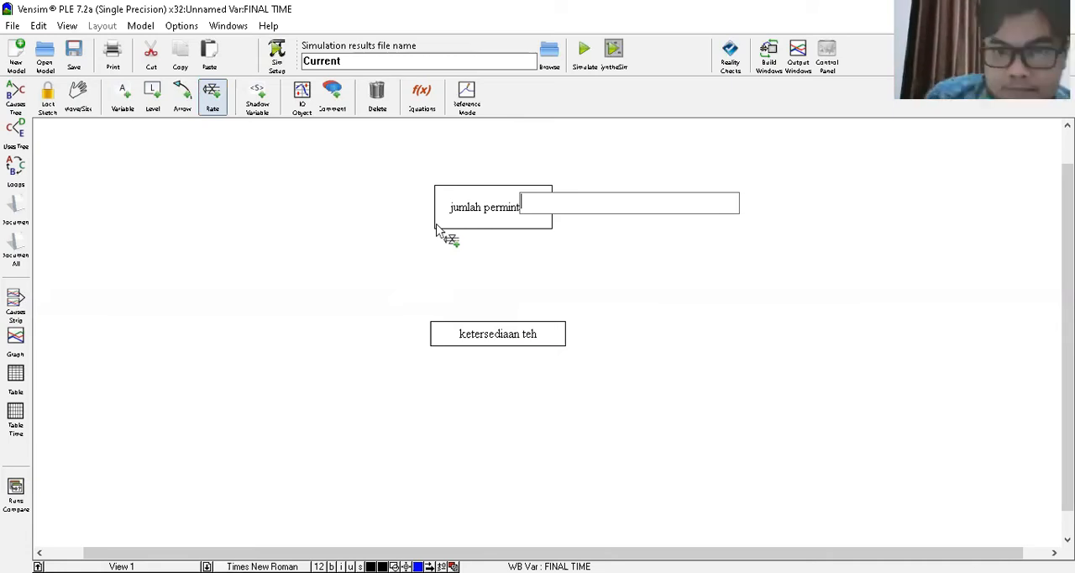
type("pe")
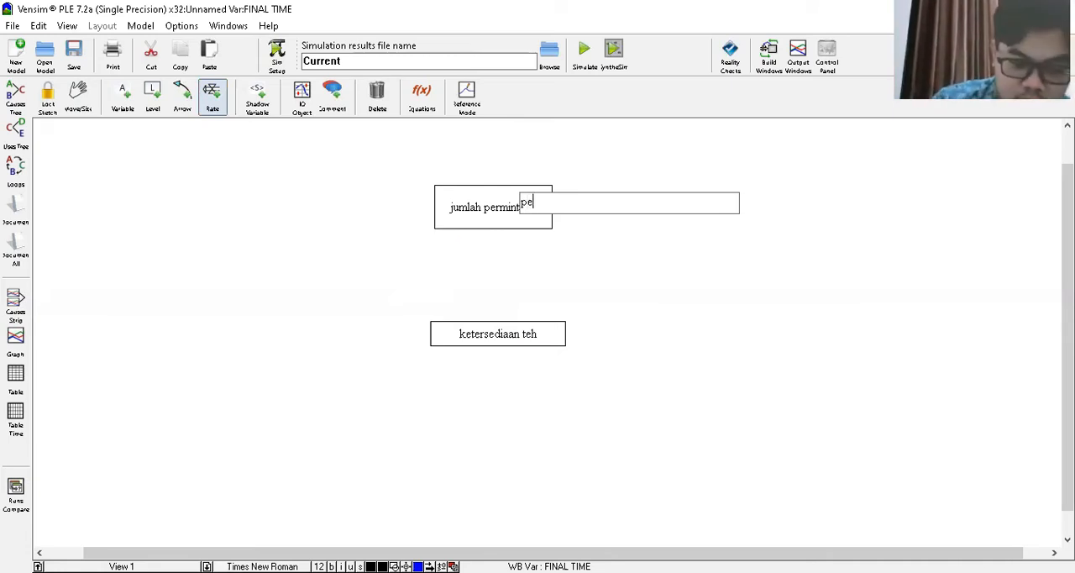
type("nurunan")
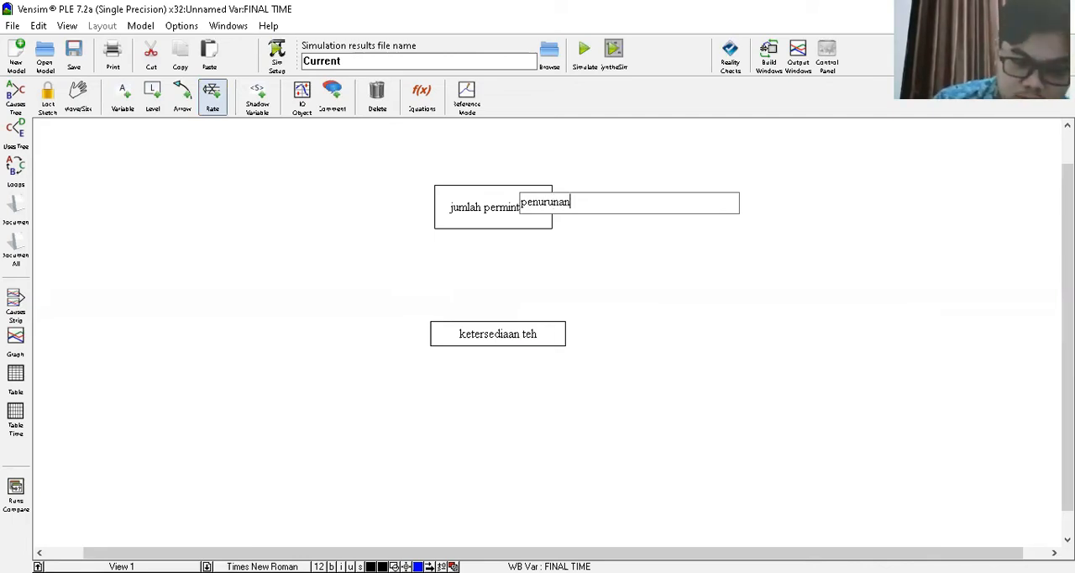
type(" perm")
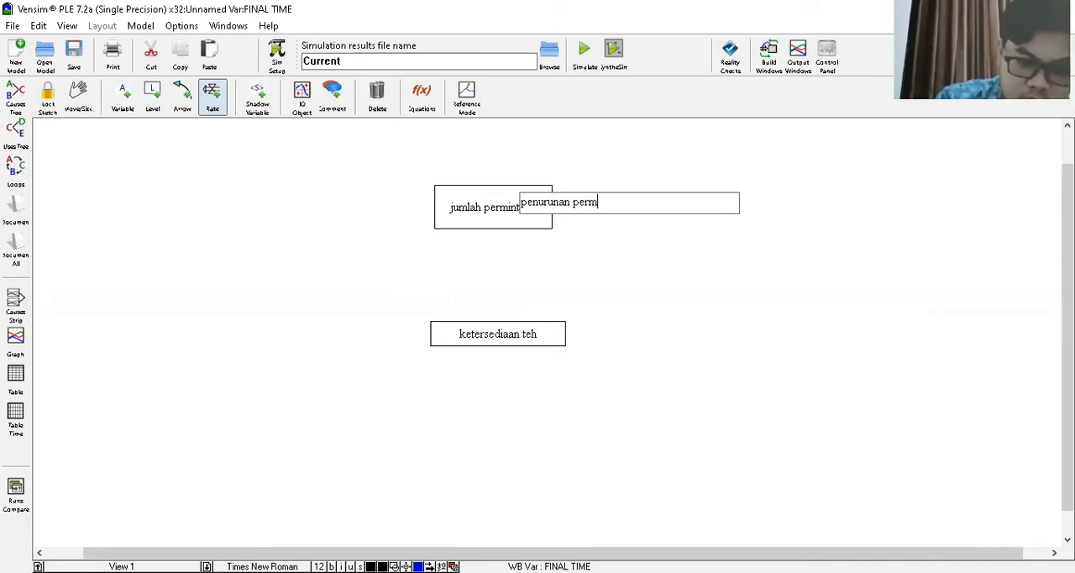
type("intaan")
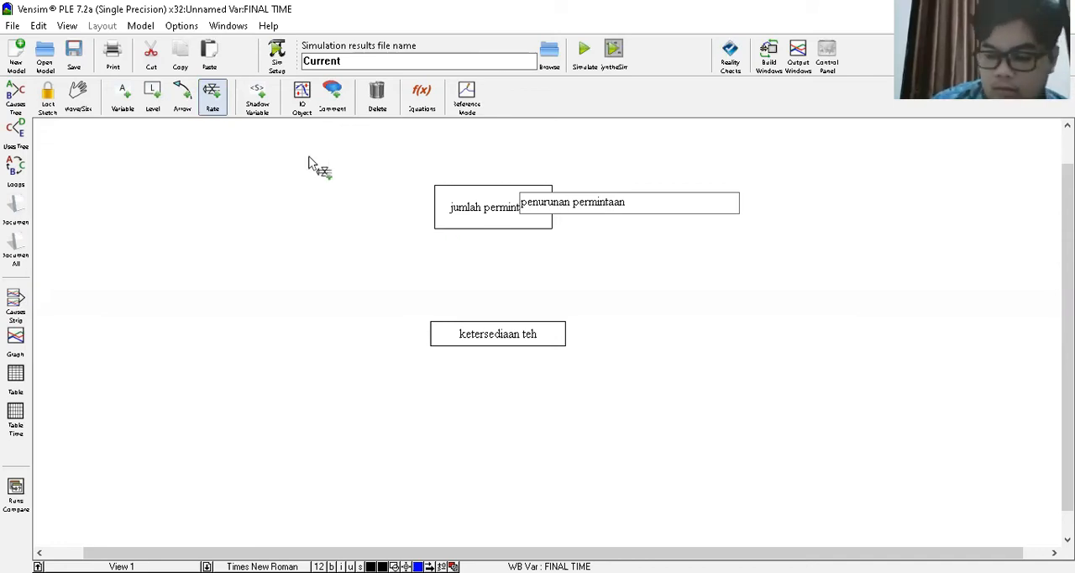
left_click(85, 114)
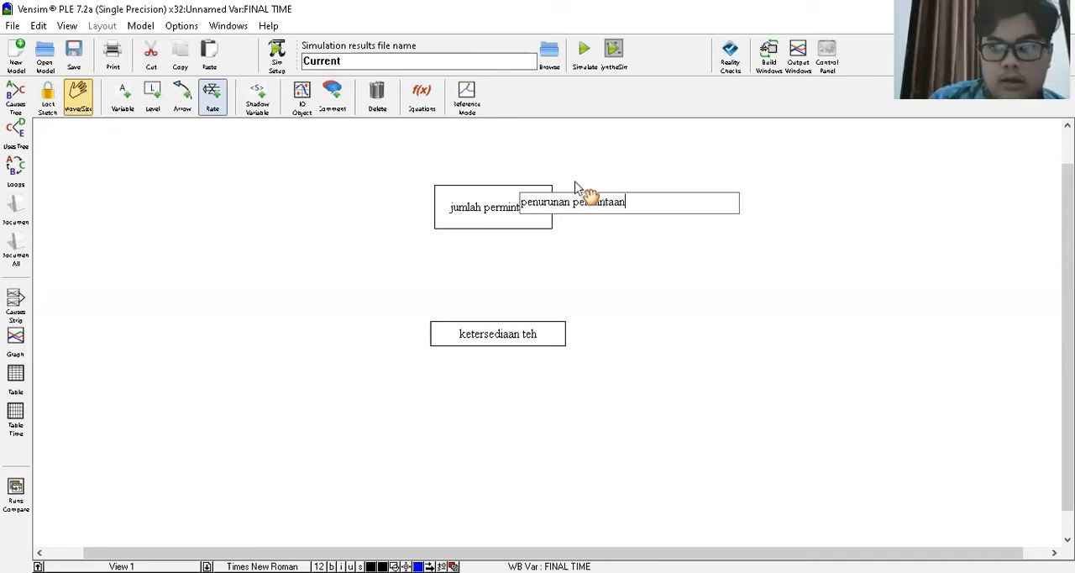
key("Return")
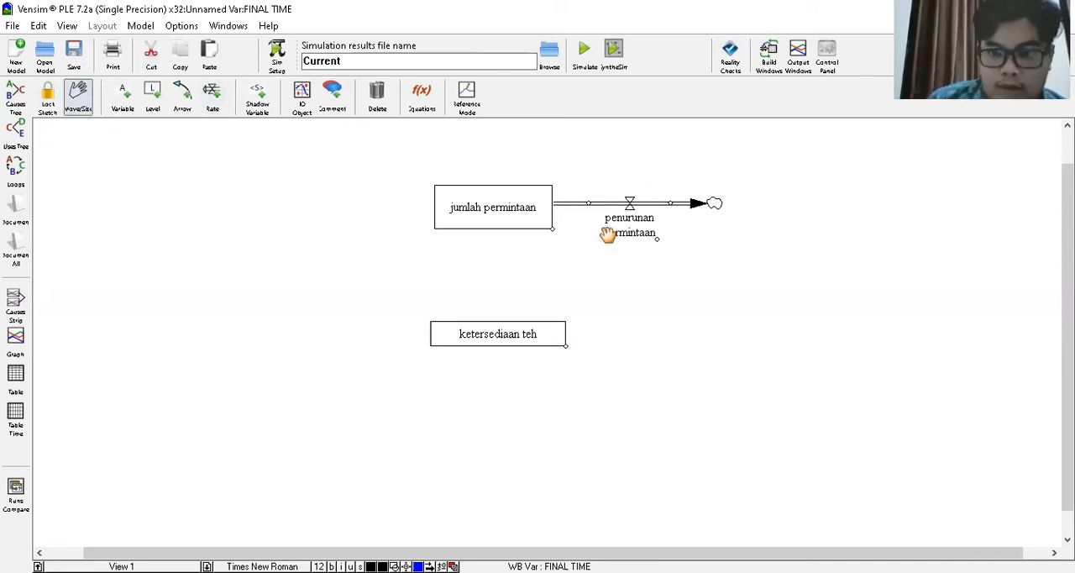
- Draw a rate named "peningkatan permintaan" flowing from a cloud on the left into jumlah permintaan
left_click(221, 103)
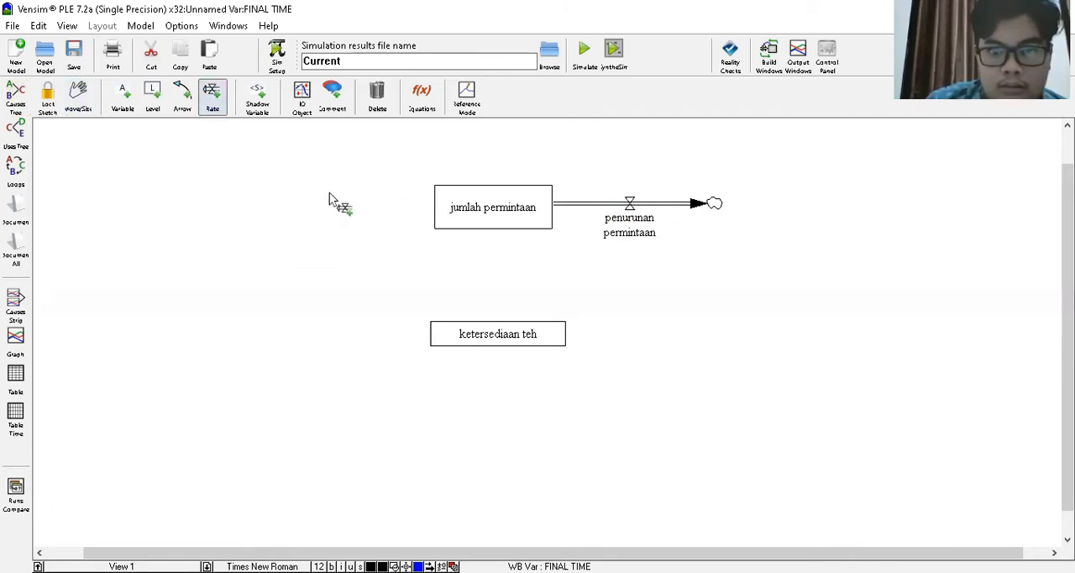
left_click(292, 201)
left_click(453, 209)
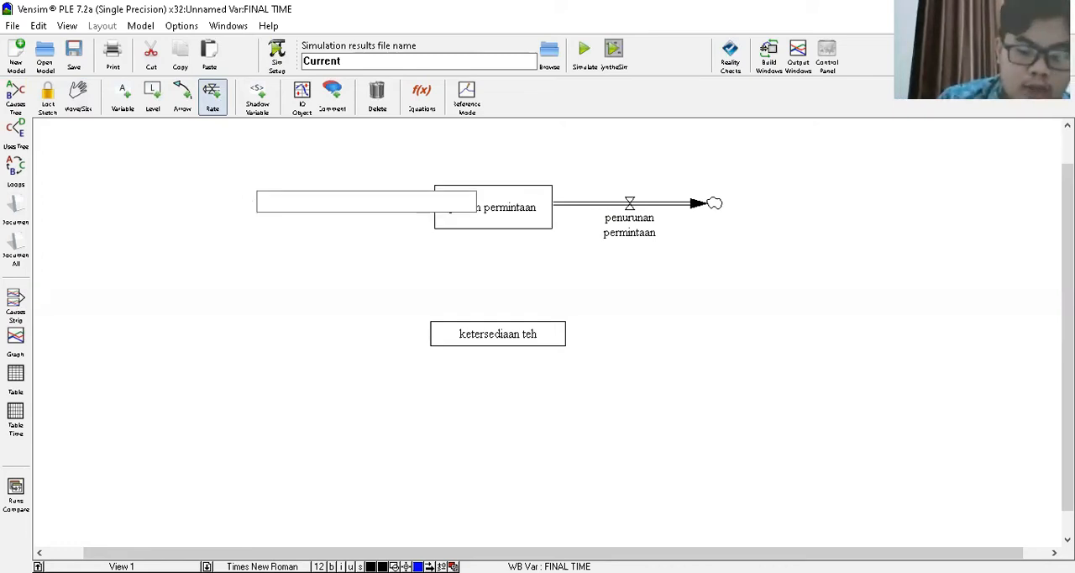
type("pening")
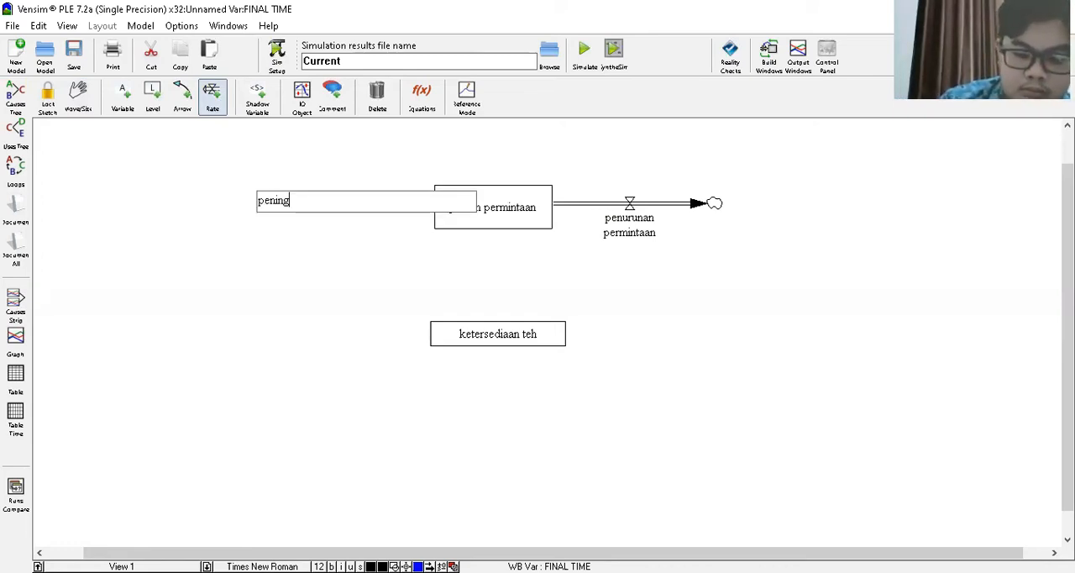
type("kata")
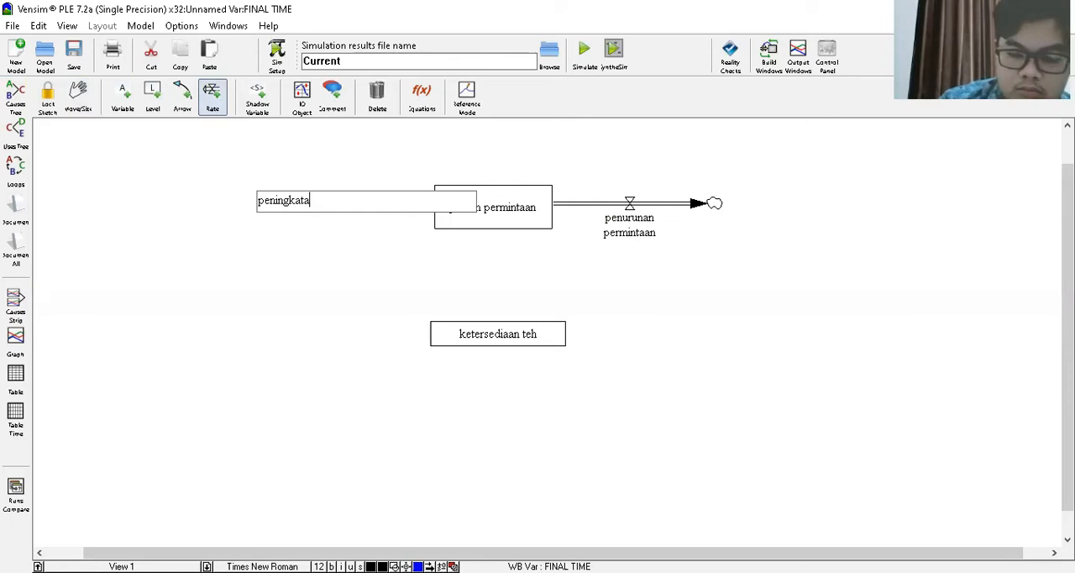
type("n permintaa")
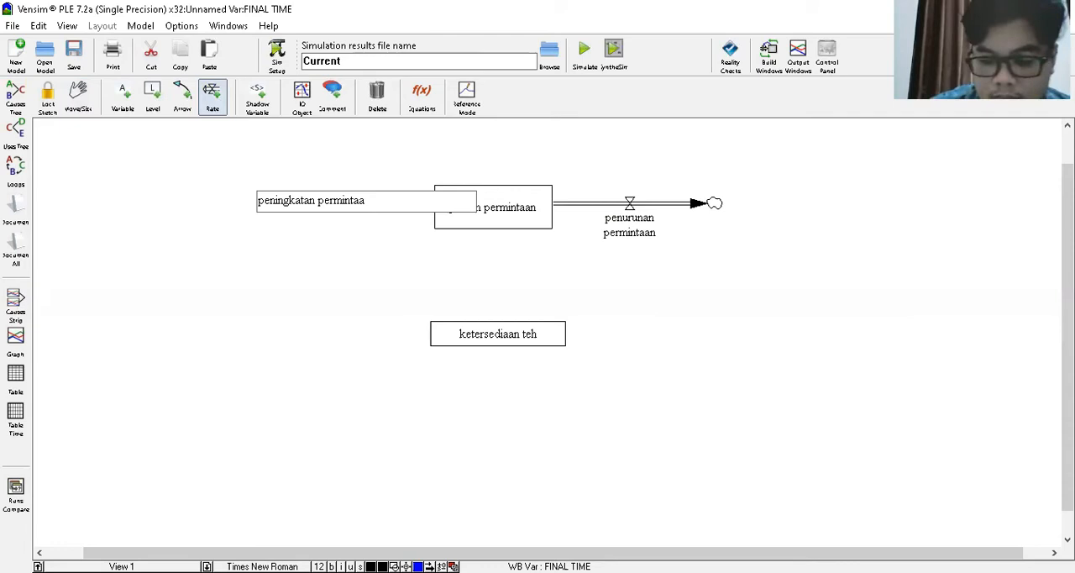
- Shift ketersediaan teh slightly left and draw a rate named "gagal panen" flowing out of it to a cloud on its right
mouse_move(559, 336)
left_mouse_down()
mouse_move(699, 336)
mouse_move(551, 333)
left_mouse_up()
left_click(550, 334)
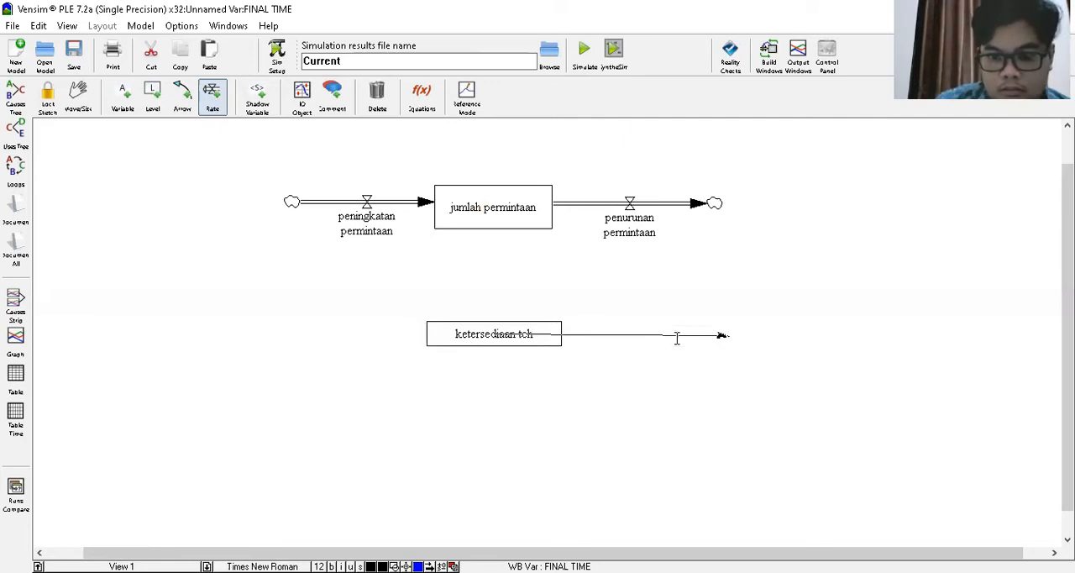
left_click(677, 336)
type("gaga")
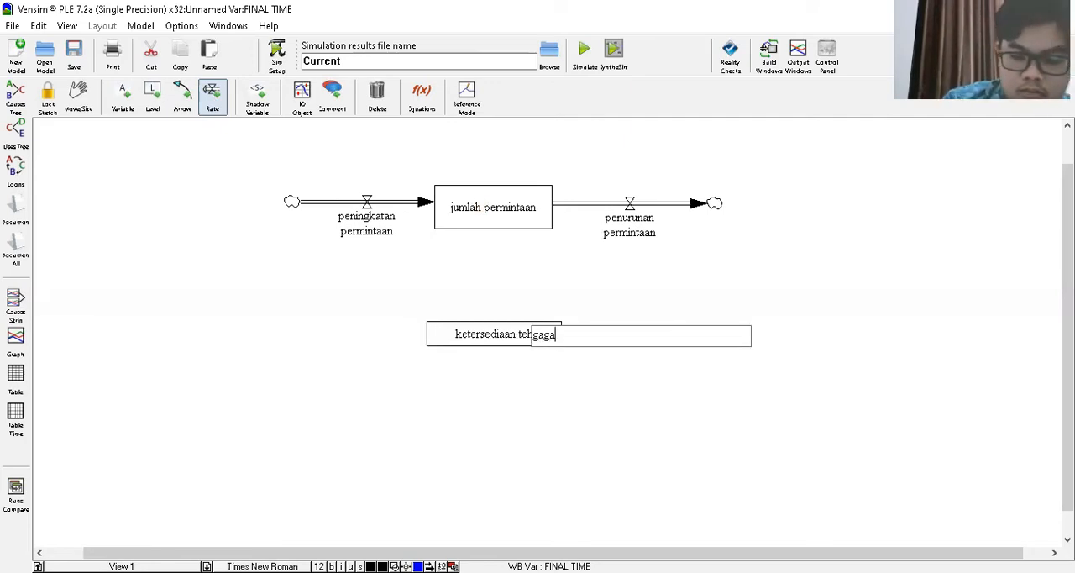
type("l pane")
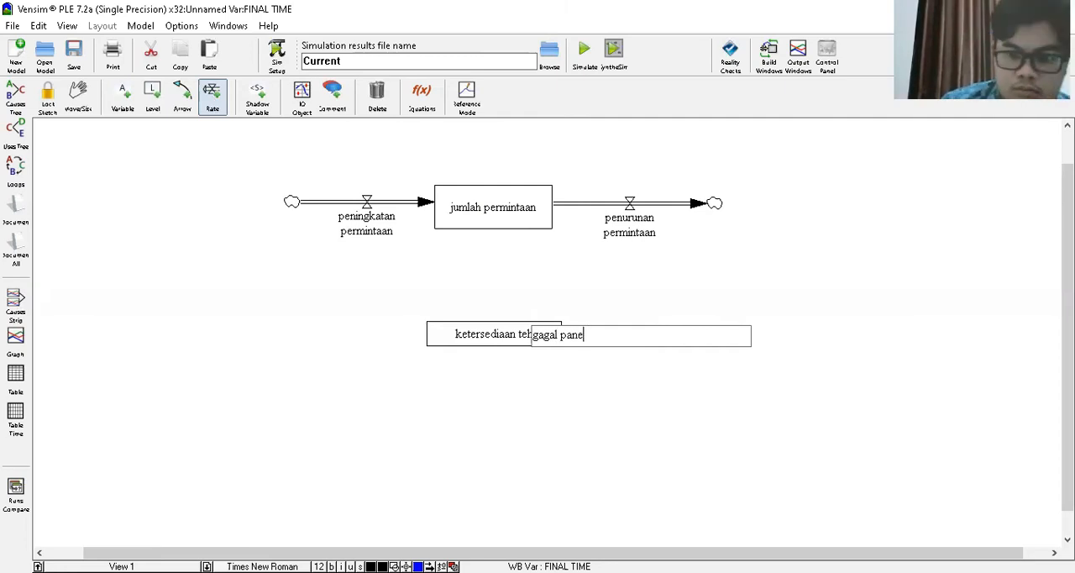
type("n")
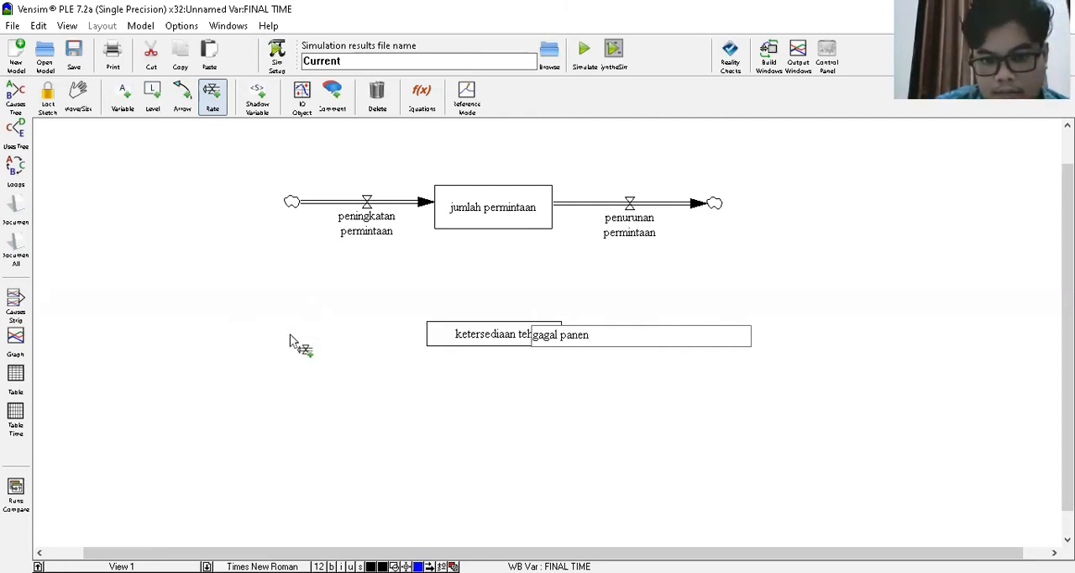
- Draw a rate named "hasil panen" flowing from a cloud on the left into ketersediaan teh
left_click(289, 335)
left_click(463, 336)
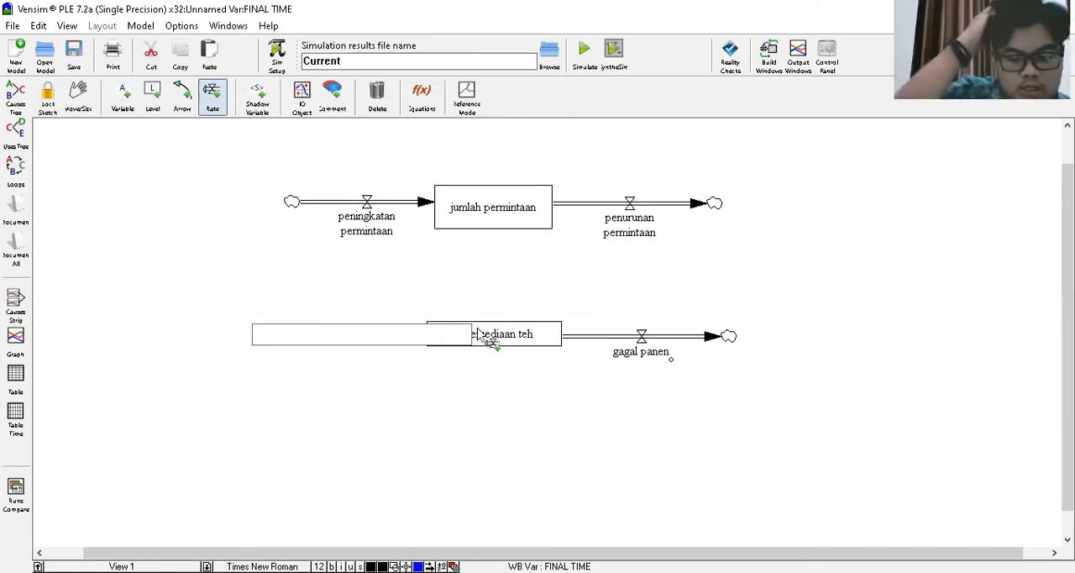
type("hasi")
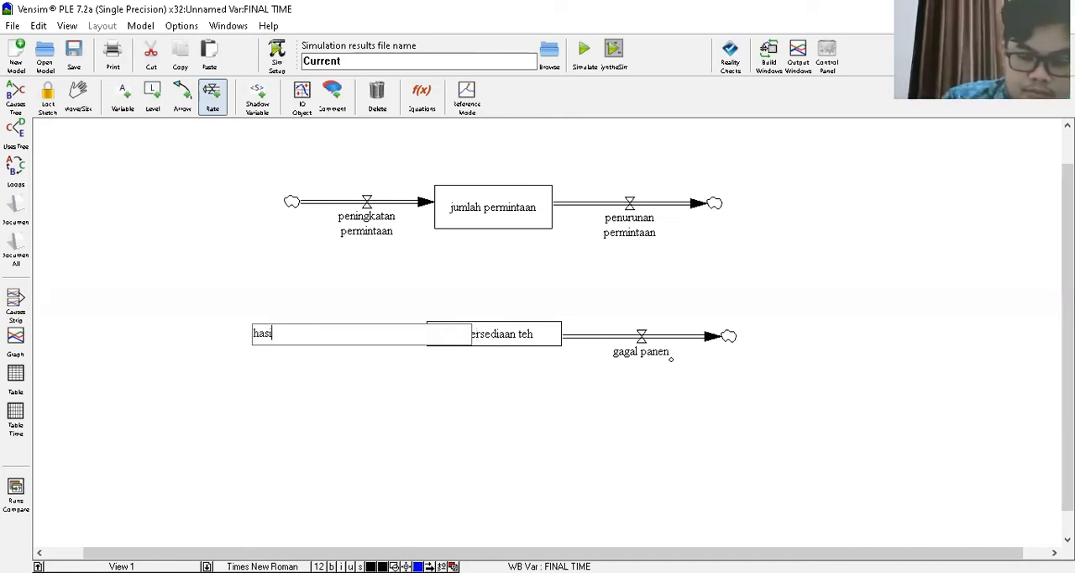
type("l panen")
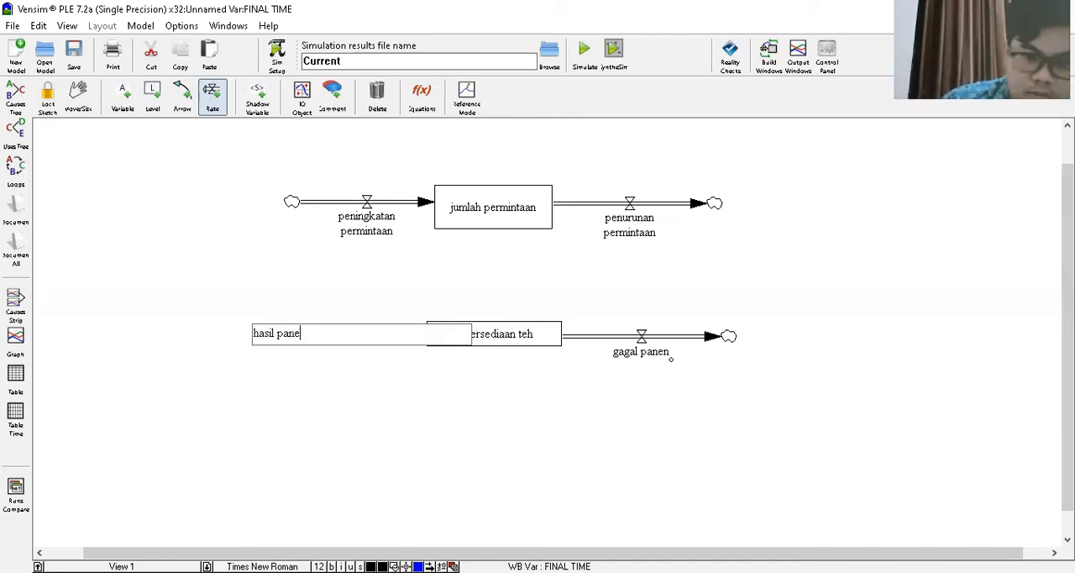
left_click(93, 99)
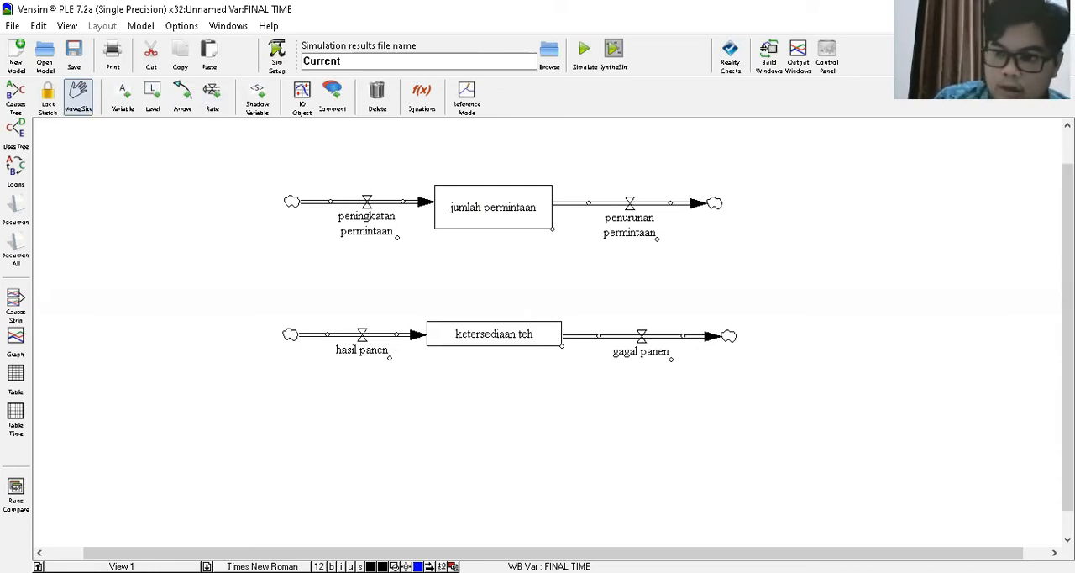
- Add a variable named "presentase permintaan" above and to the left of the peningkatan permintaan rate
scroll(720, 254, "up", 1)
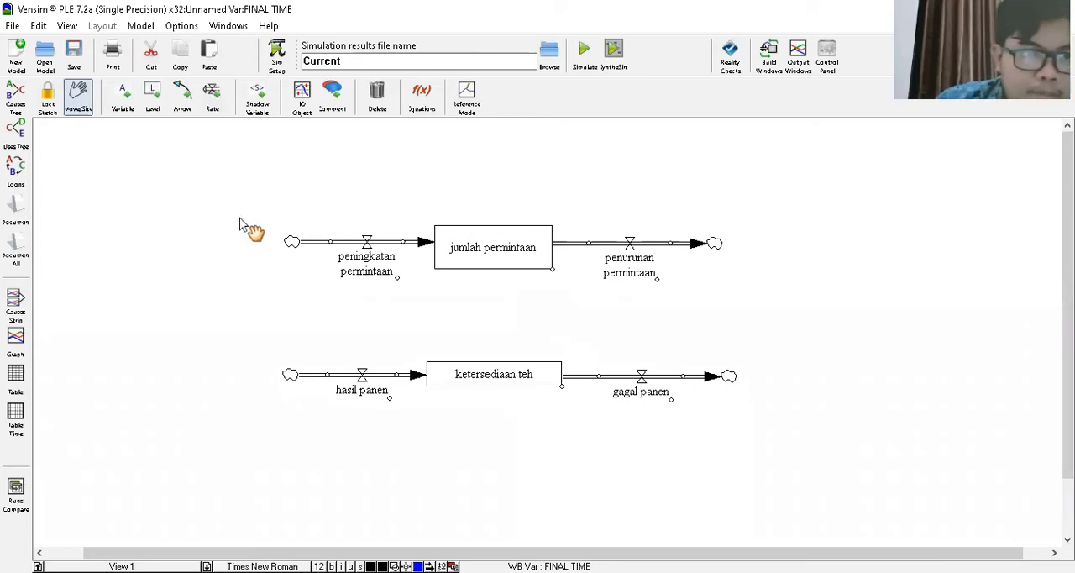
left_click(123, 98)
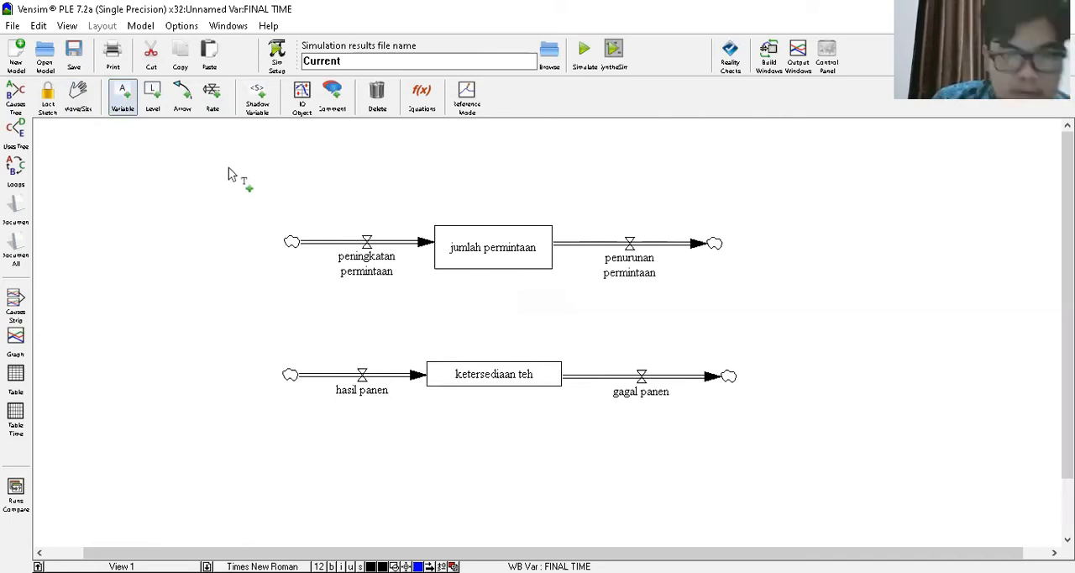
left_click(228, 167)
type("p")
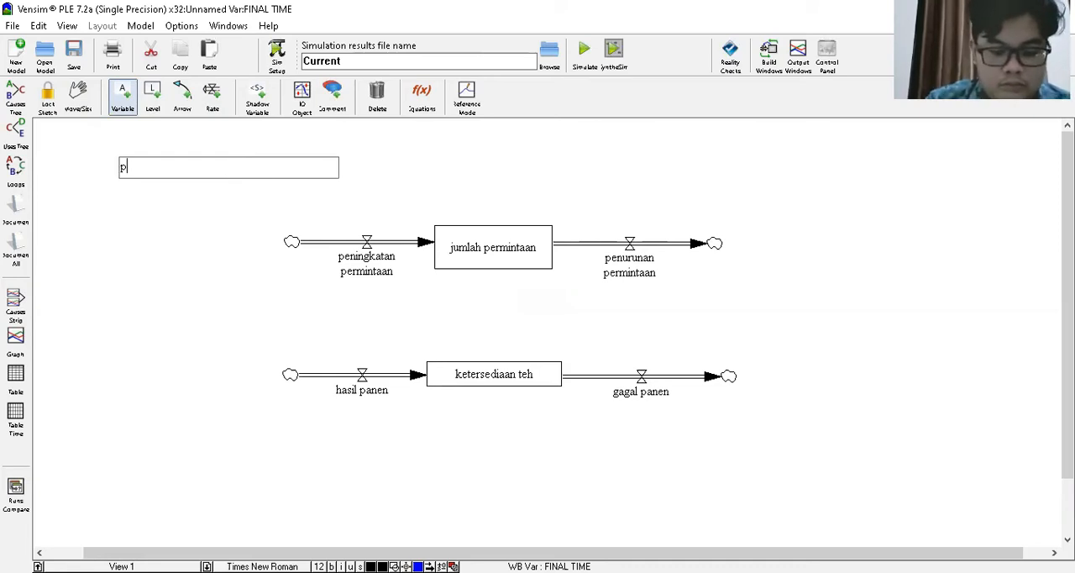
type("resentase")
type(" per")
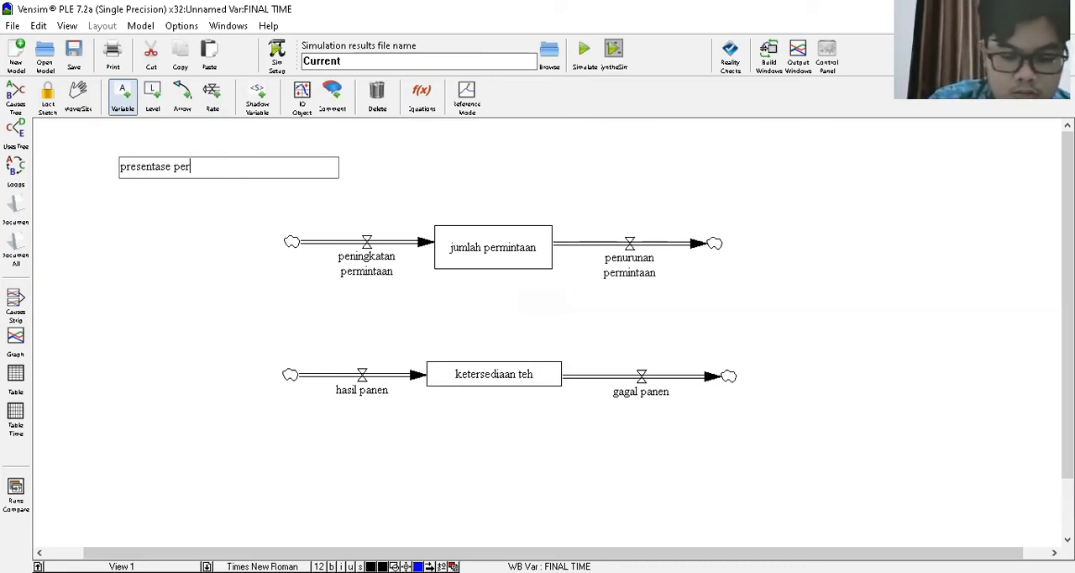
type("mintaan")
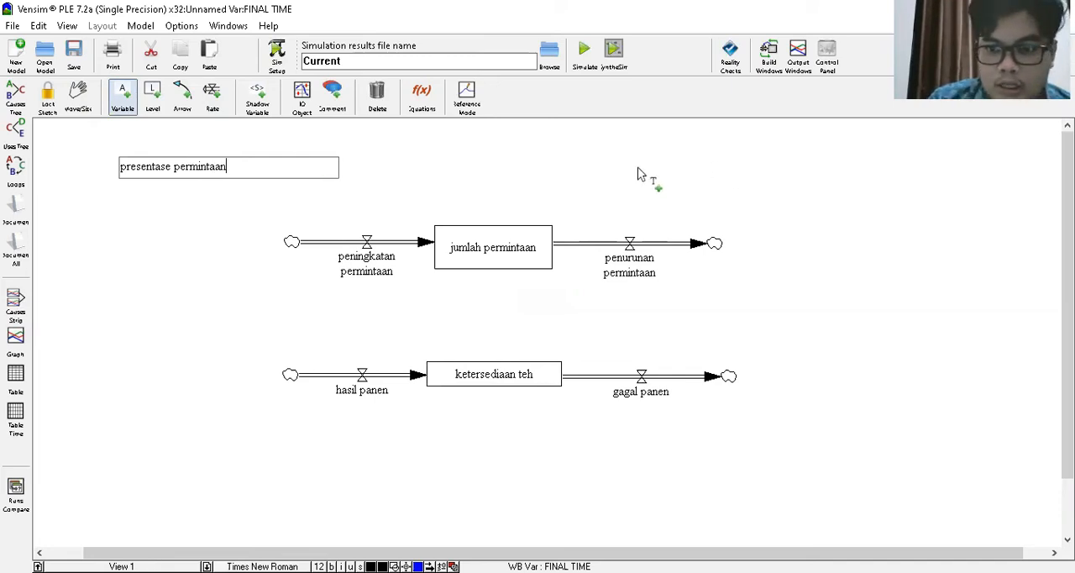
key("Return")
- Add a variable named "presentase penurunan" above the penurunan permintaan rate
left_click(642, 170)
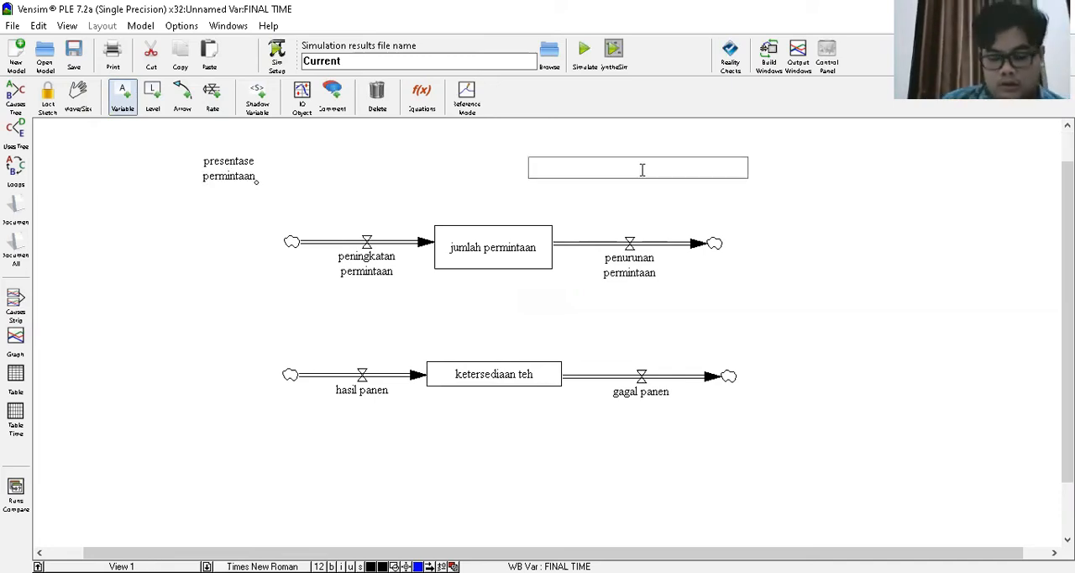
type("presentase penurunan")
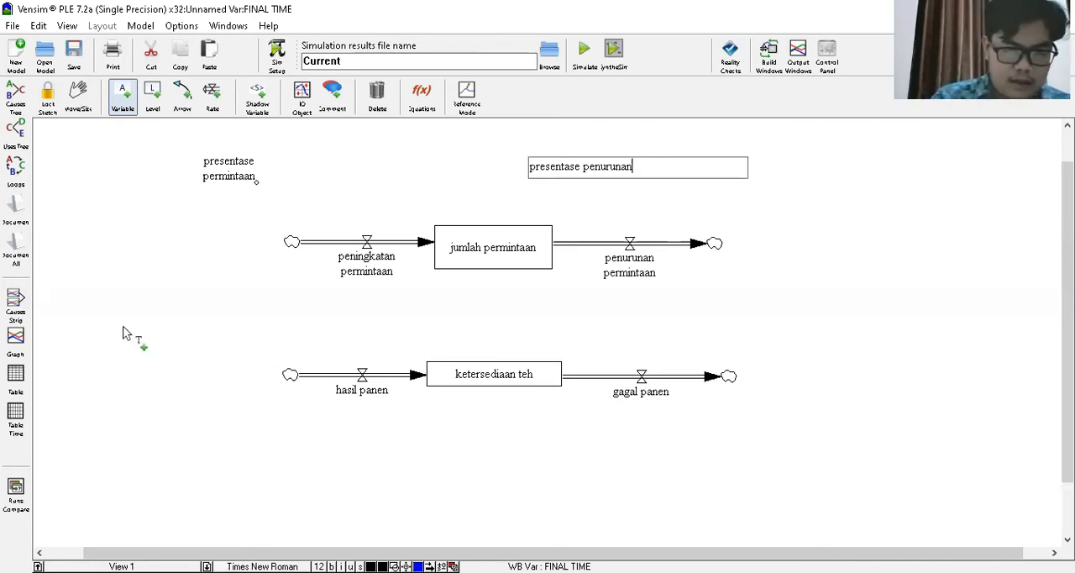
- Add a variable named "luas kebun" above and to the left of the hasil panen rate's cloud
left_click(149, 326)
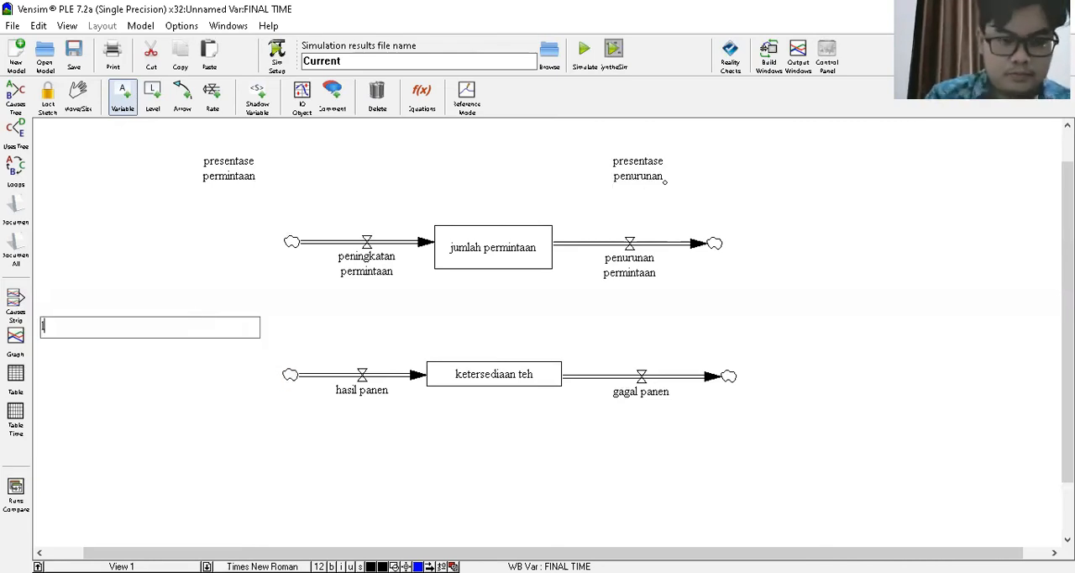
type("luas keb")
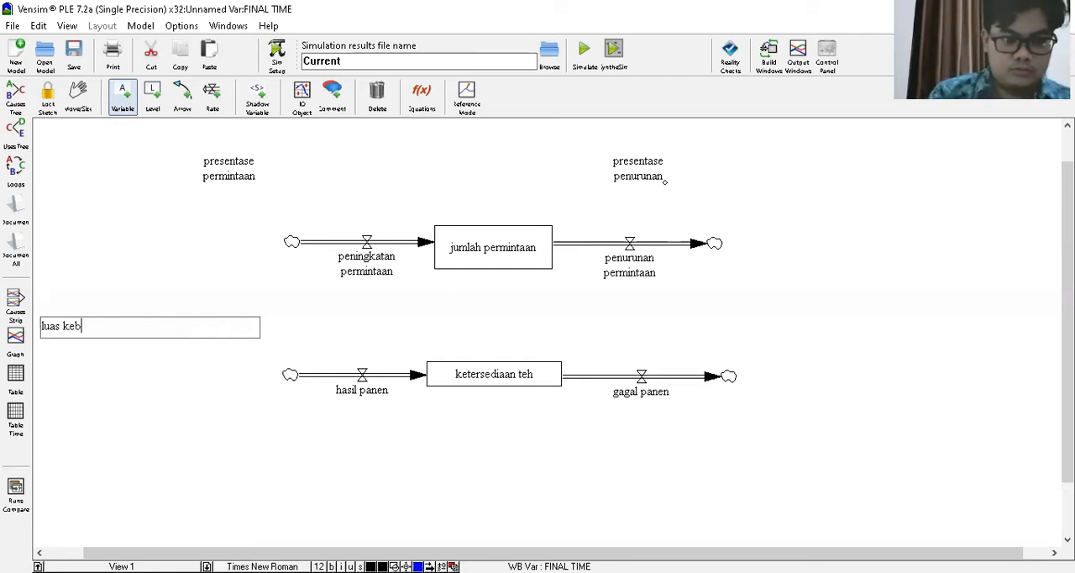
type("uyn")
key("BackSpace")
key("BackSpace")
type("n")
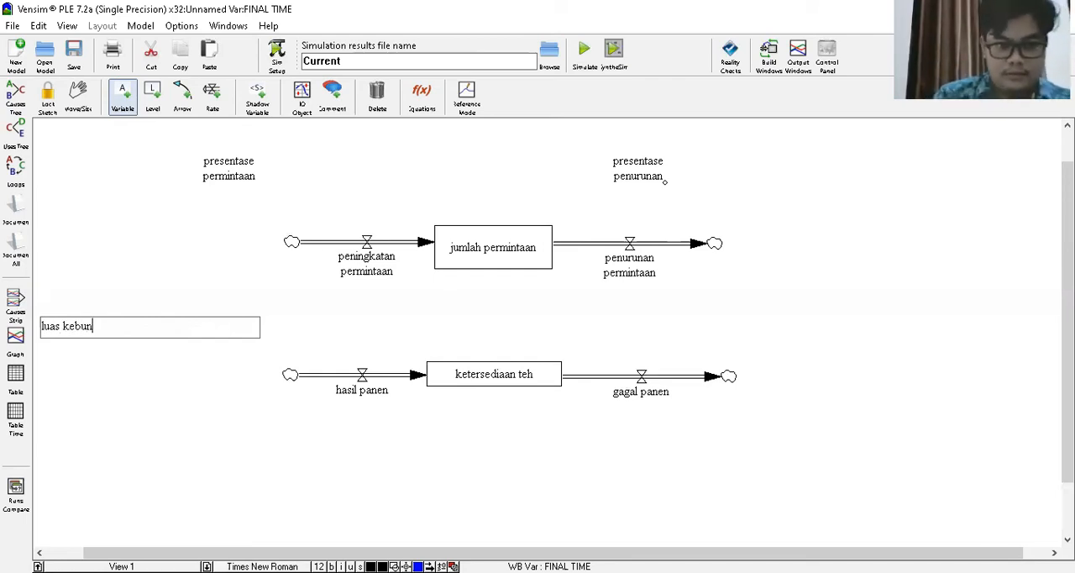
- Add variables named "pemberian pupuk dan obat" and "lahan subur" one below the other under luas kebun
left_click(128, 384)
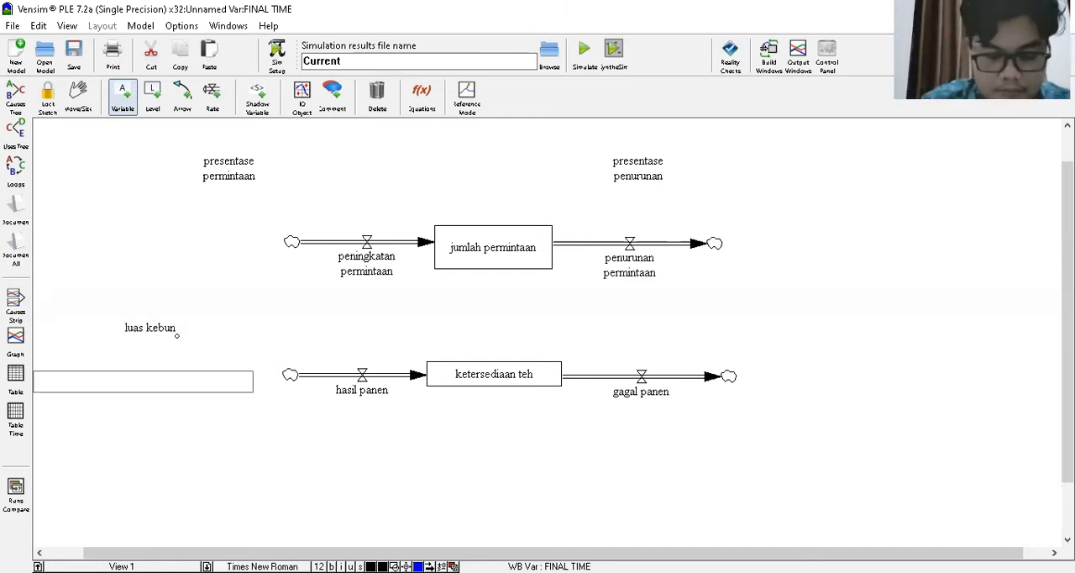
type("pemberian pupo")
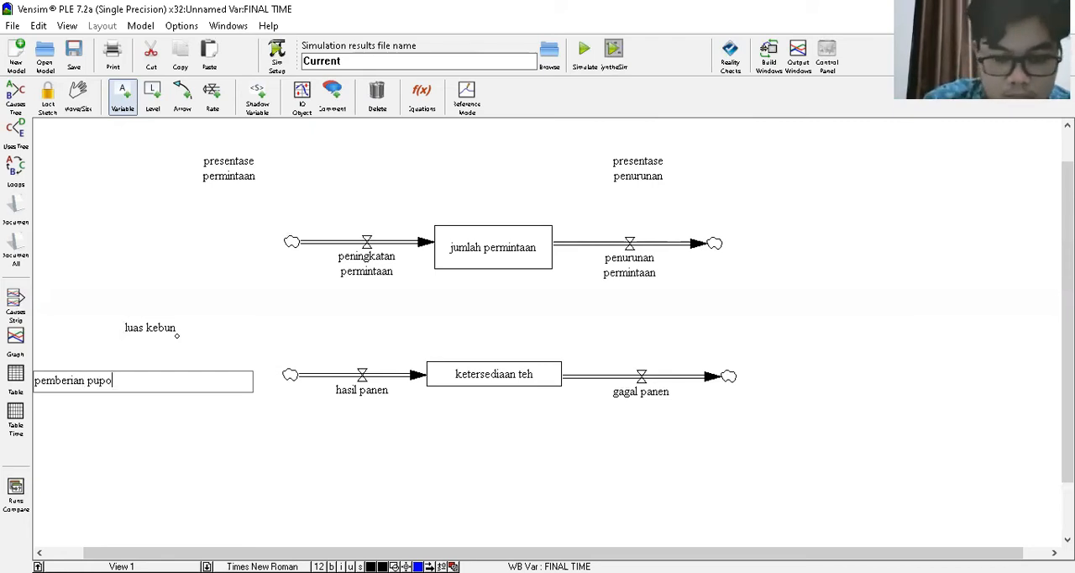
key("BackSpace")
type("uk ")
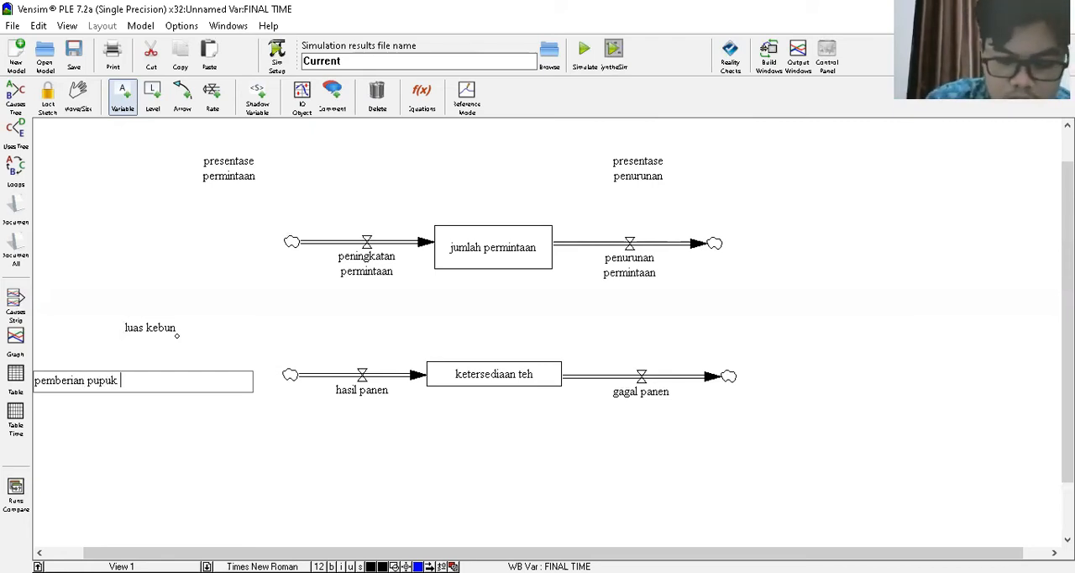
type("dan obat")
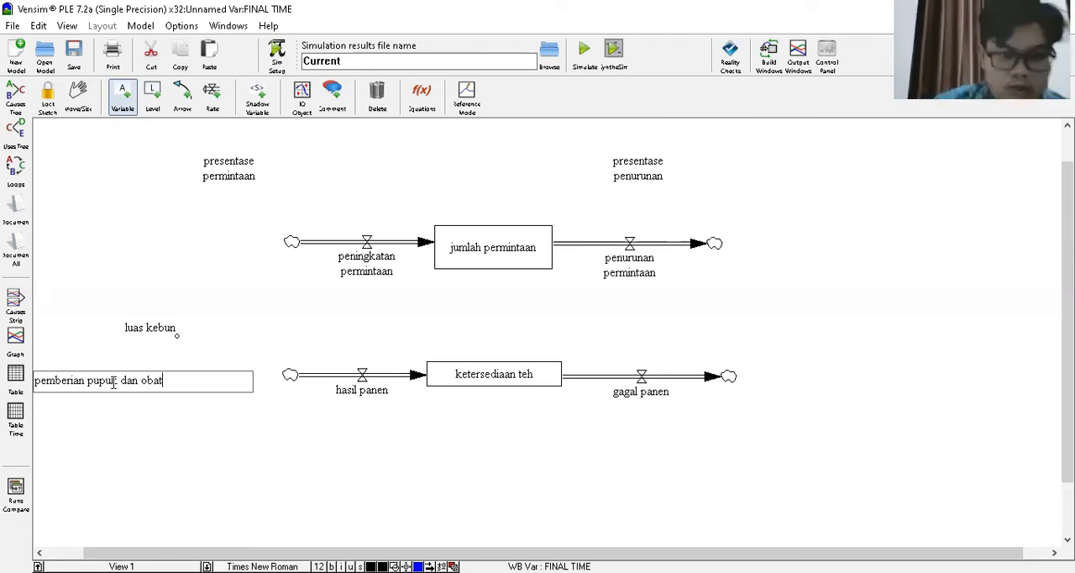
left_click(118, 449)
type("lahan subur")
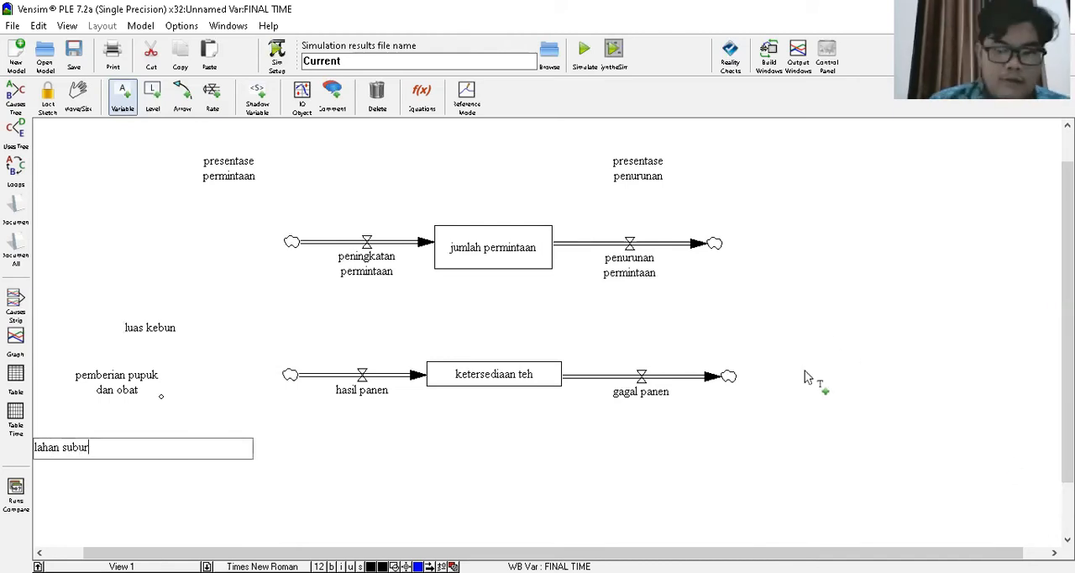
- Add variables named "cuaca" and "hama" to the right of the gagal panen rate, cuaca above hama
left_click(847, 339)
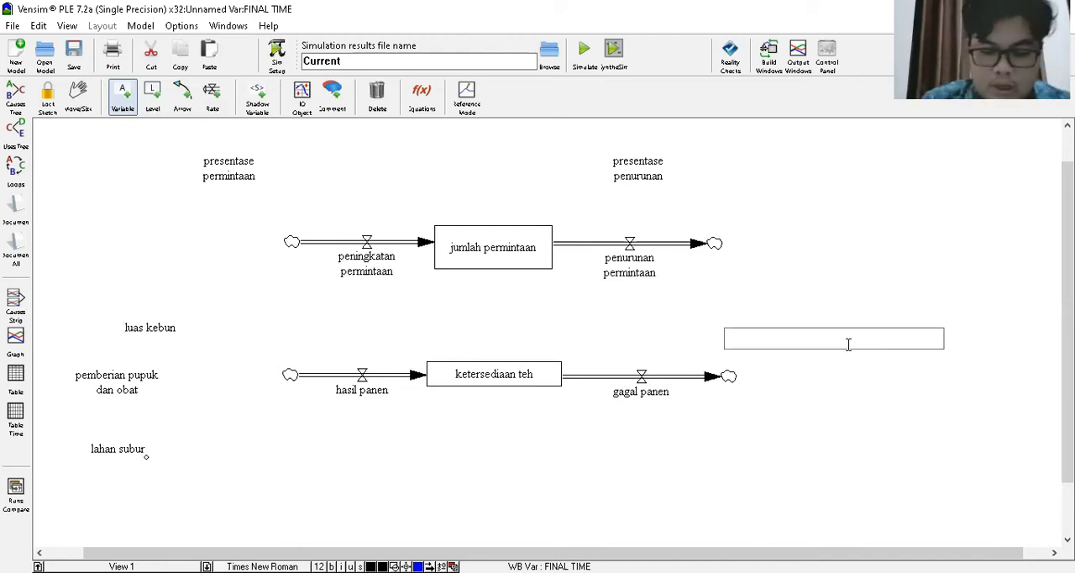
type("cuaca")
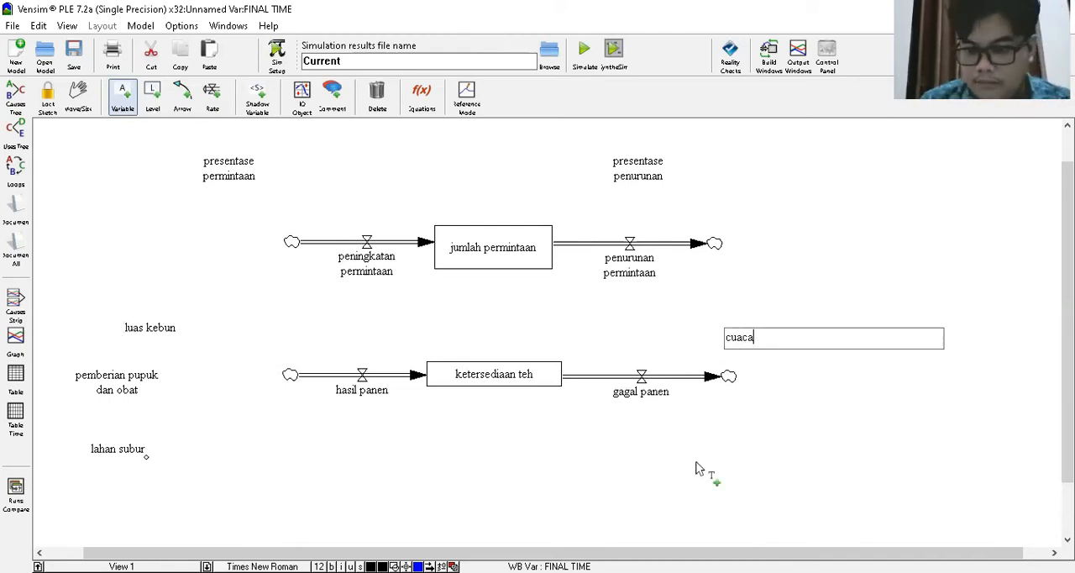
left_click(816, 414)
type("hama")
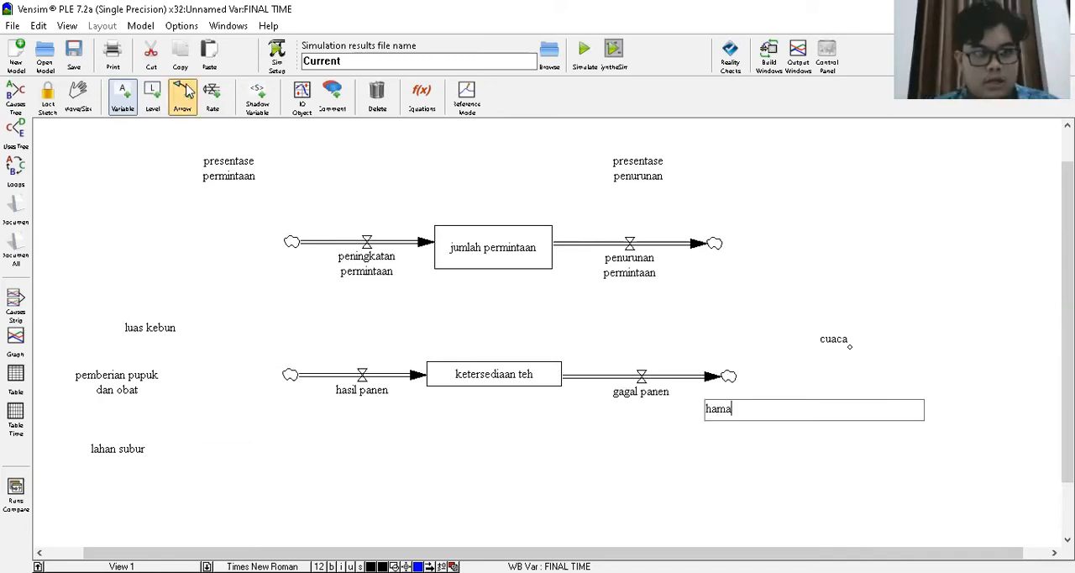
- Draw a causal arrow from presentase permintaan to the valve of the peningkatan permintaan rate
left_click(181, 95)
left_click(227, 172)
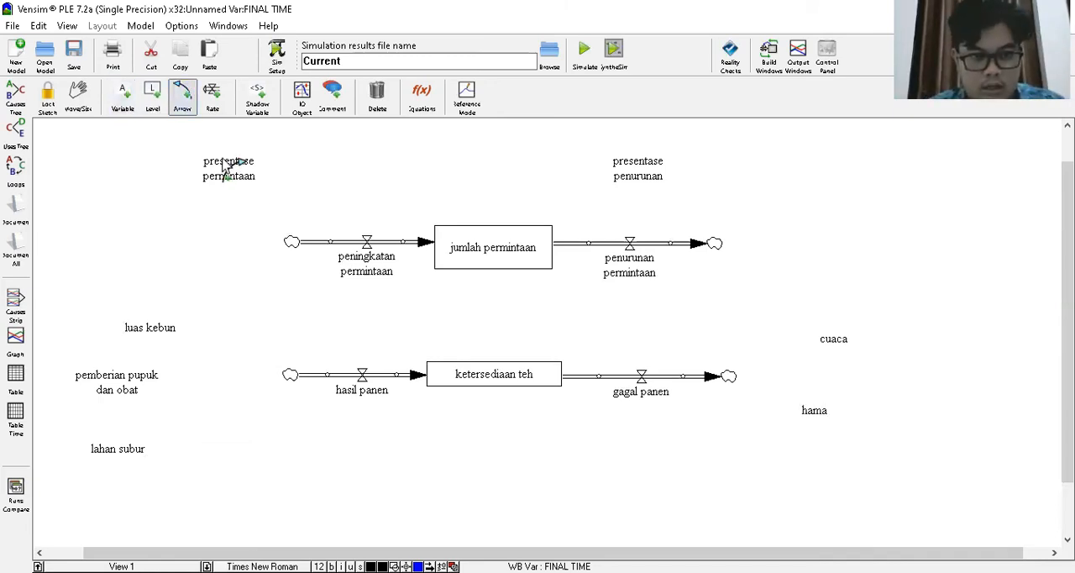
left_click(367, 244)
- Connect luas kebun and pemberian pupuk dan obat to the valve of the hasil panen rate with arrows
left_click(145, 327)
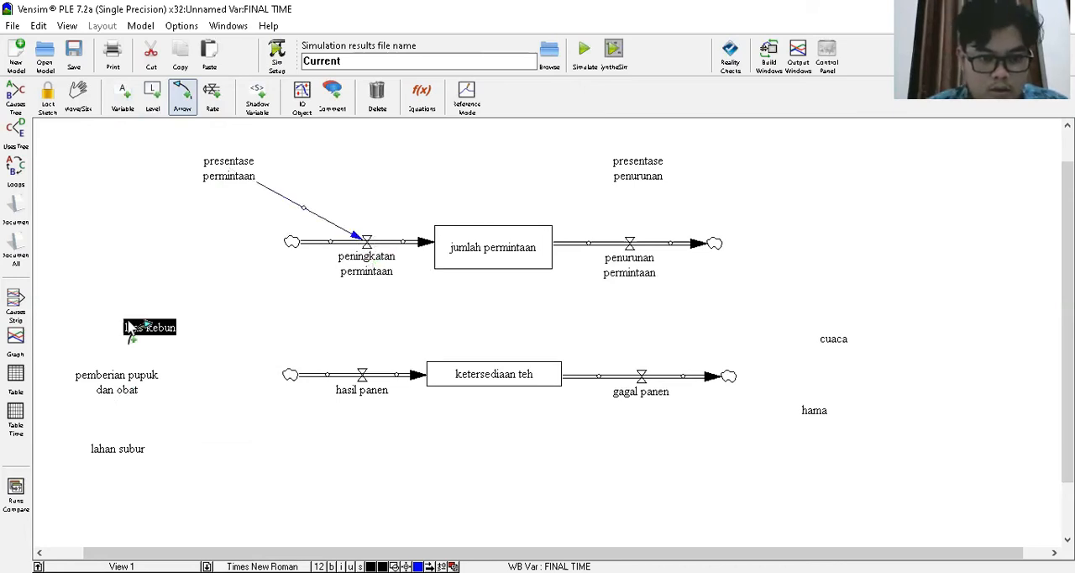
left_click(362, 376)
left_click(364, 380)
left_click(141, 379)
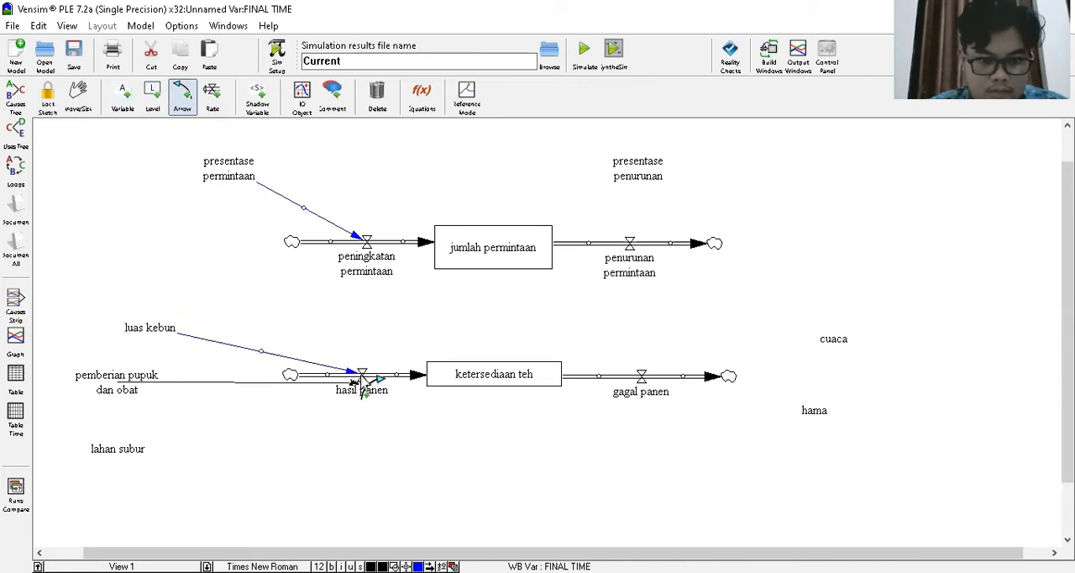
left_click(368, 380)
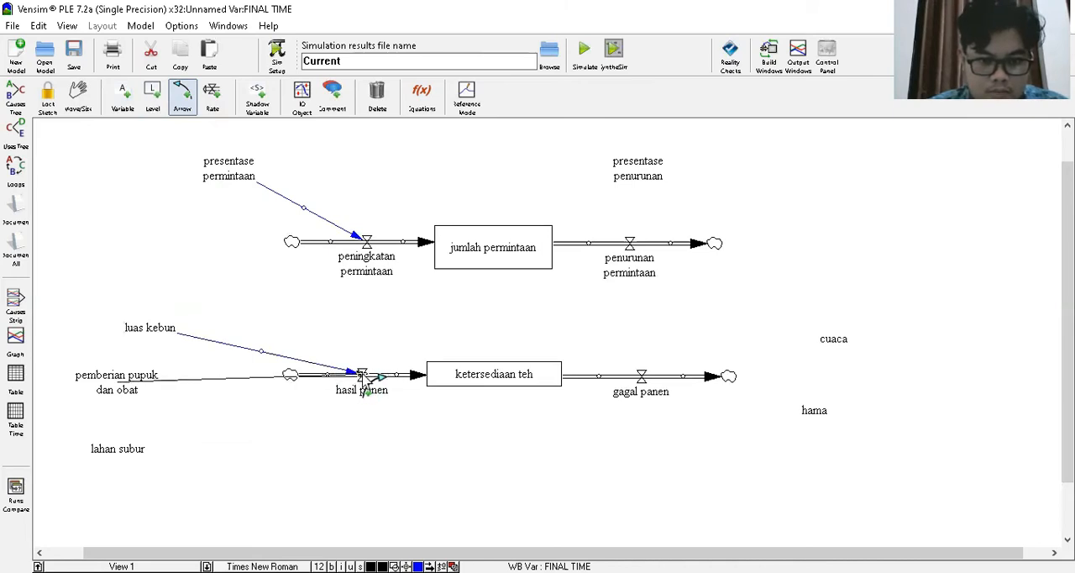
- Finish the arrow from lahan subur to the hasil panen valve and draw one from cuaca to the gagal panen valve
left_click(363, 378)
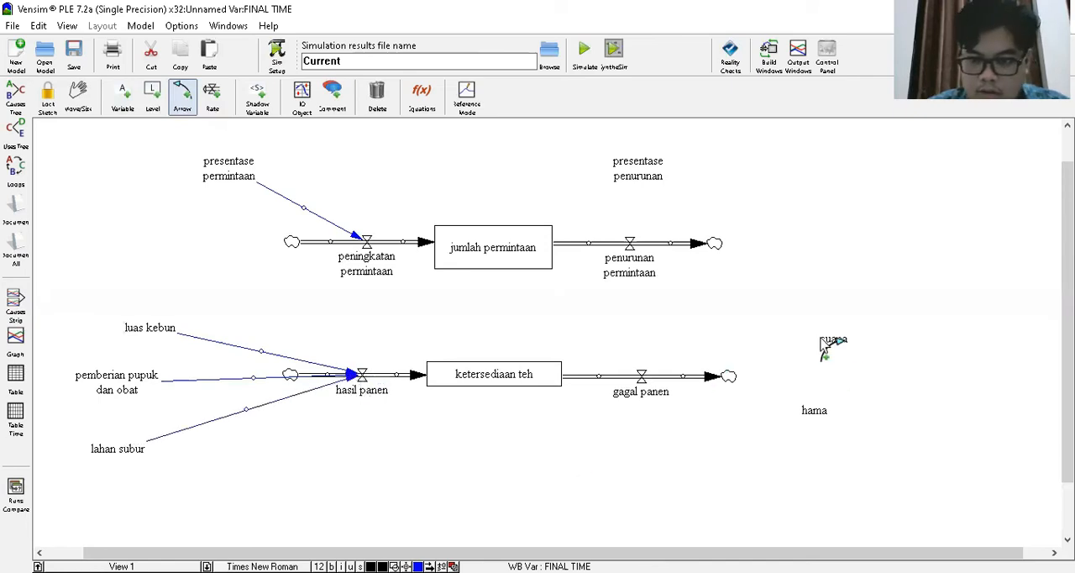
left_click(784, 346)
left_click(643, 375)
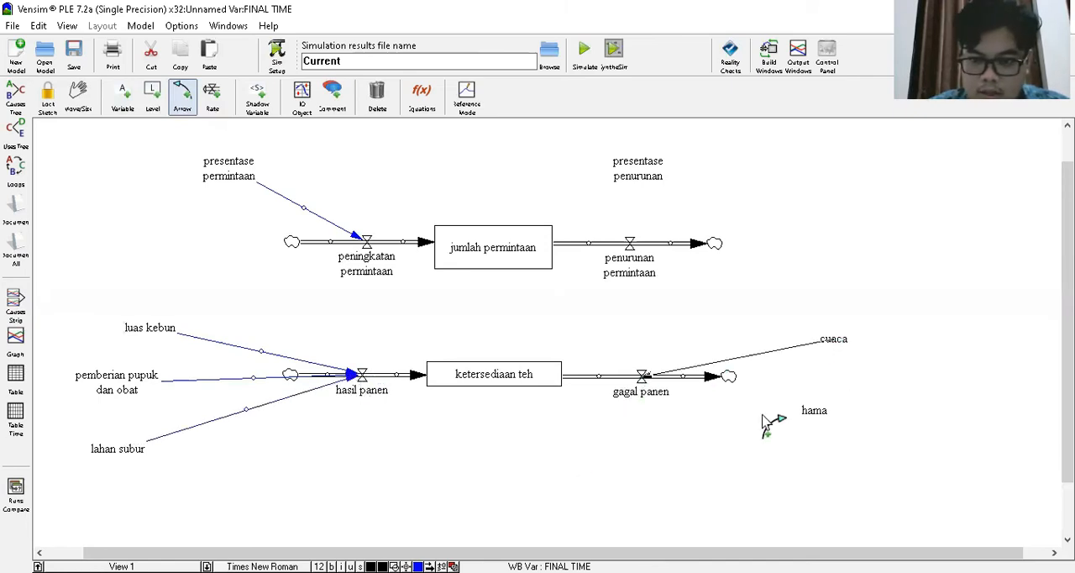
left_click(812, 409)
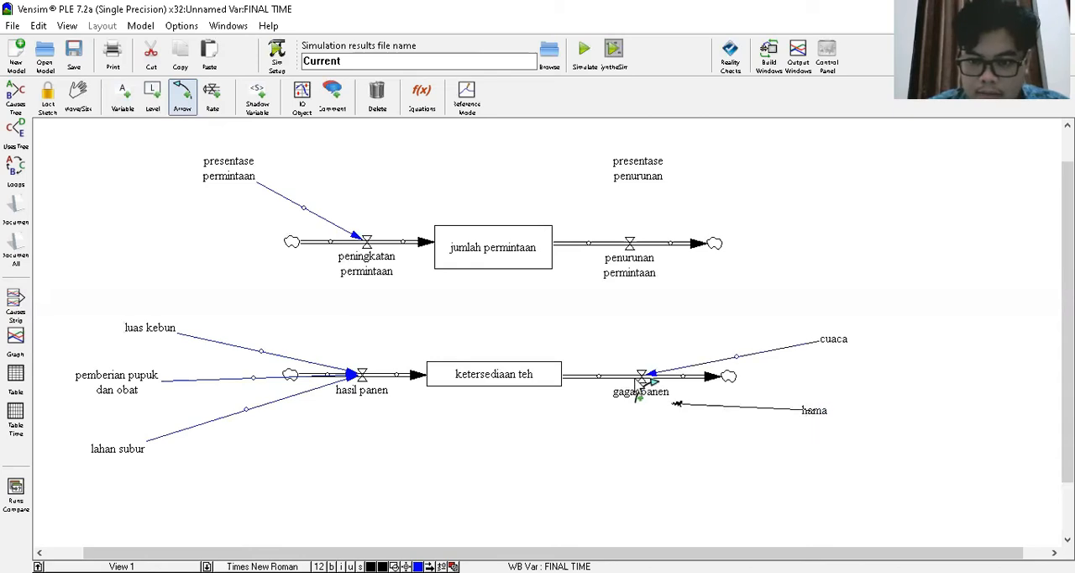
left_click(637, 378)
left_click(643, 391)
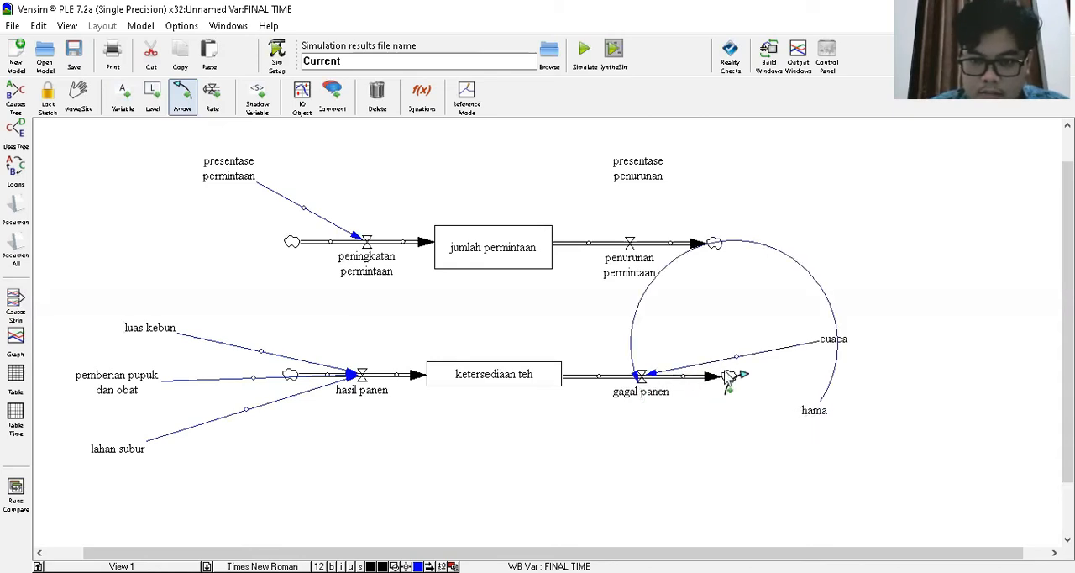
key("ctrl+z")
- Draw arrows from hama to the gagal panen valve and from presentase penurunan to the penurunan permintaan valve
left_click(810, 409)
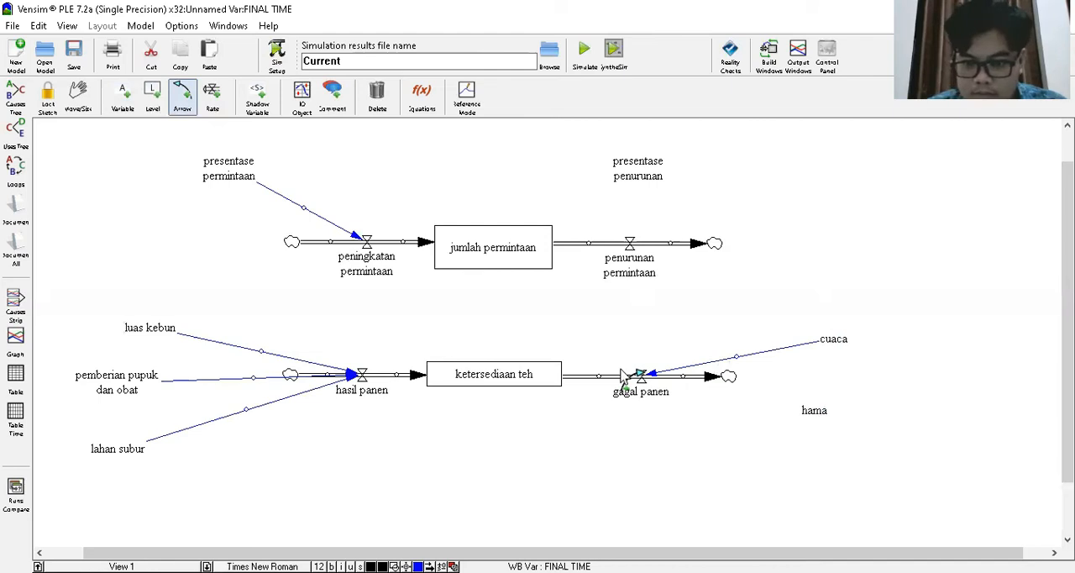
left_click(646, 377)
left_click(638, 169)
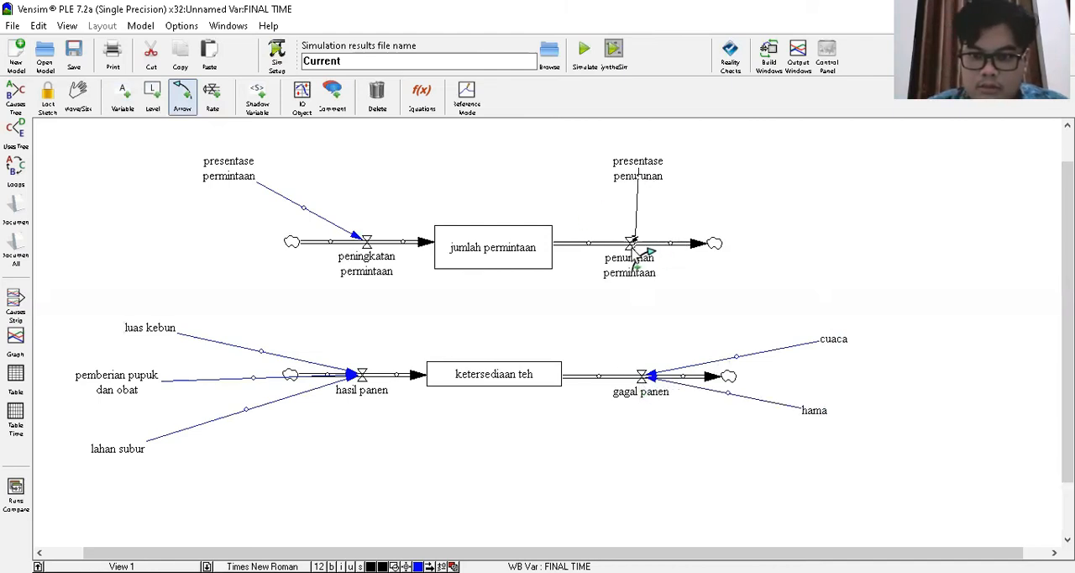
left_click(632, 244)
- Move presentase penurunan further right and bend the arrows from presentase penurunan and presentase permintaan into upward curves
left_click(80, 96)
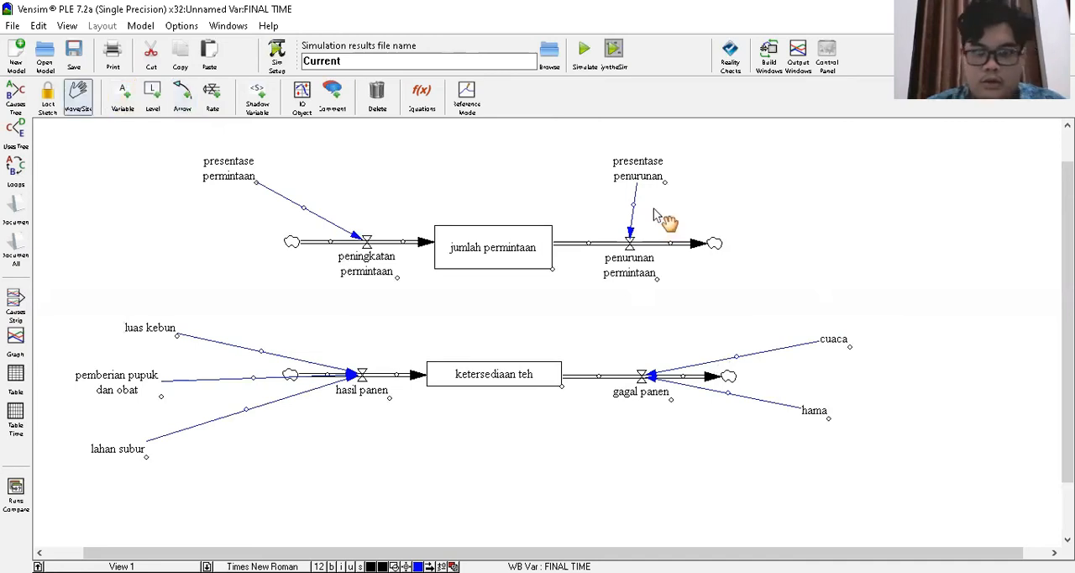
left_click_drag(670, 179, 714, 188)
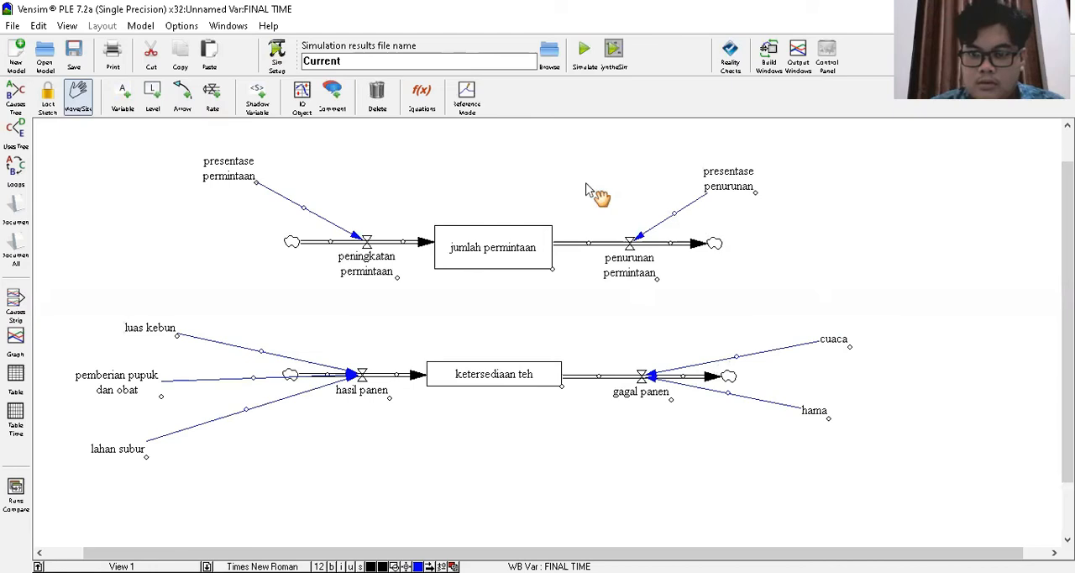
left_click_drag(304, 207, 332, 187)
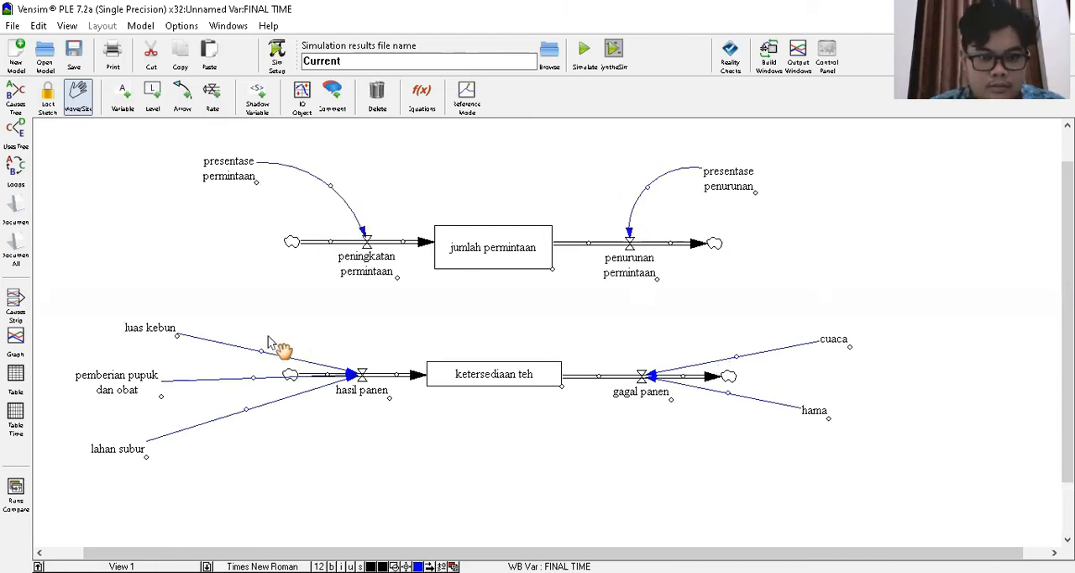
- Bend the luas kebun arrow into an upward curve and shift luas kebun a little to the left
left_click_drag(263, 347, 266, 307)
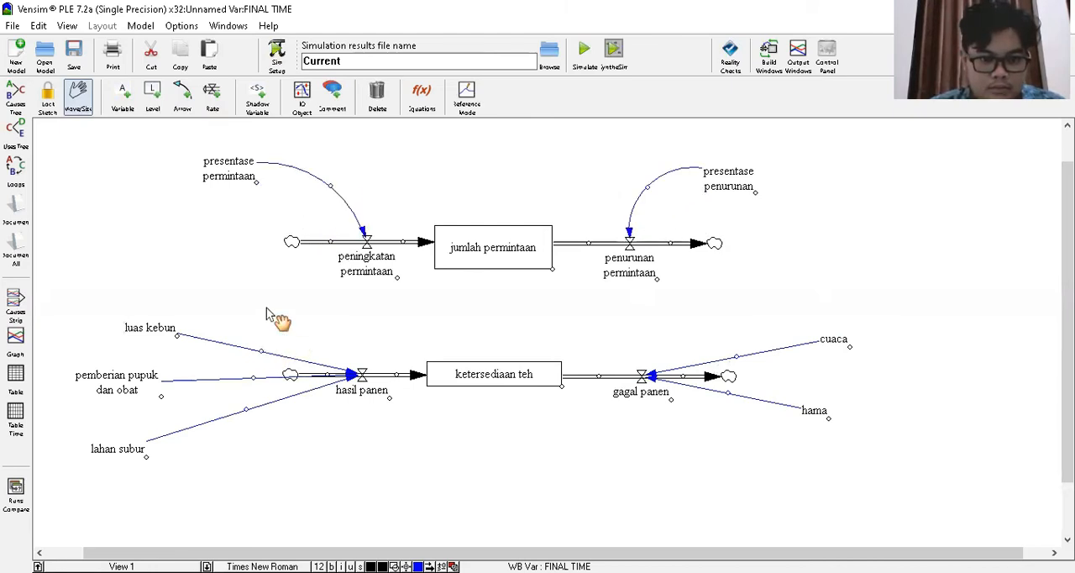
left_click(154, 329)
left_click_drag(154, 328, 116, 324)
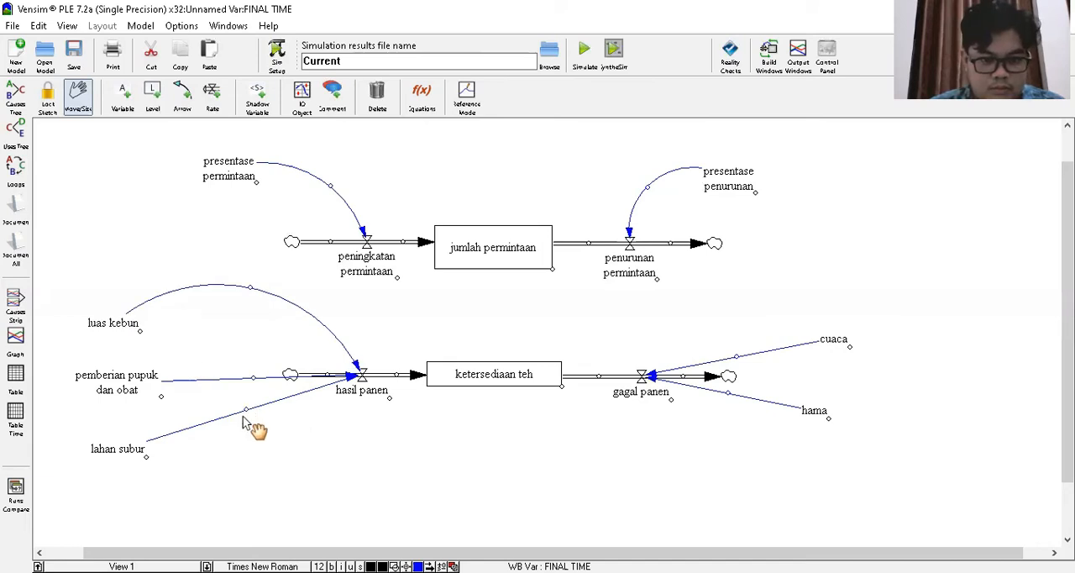
- Nudge the hasil panen rate and reshape its incoming arrows, curving the pemberian pupuk dan obat arrow and flattening the other two
left_click_drag(244, 412, 249, 434)
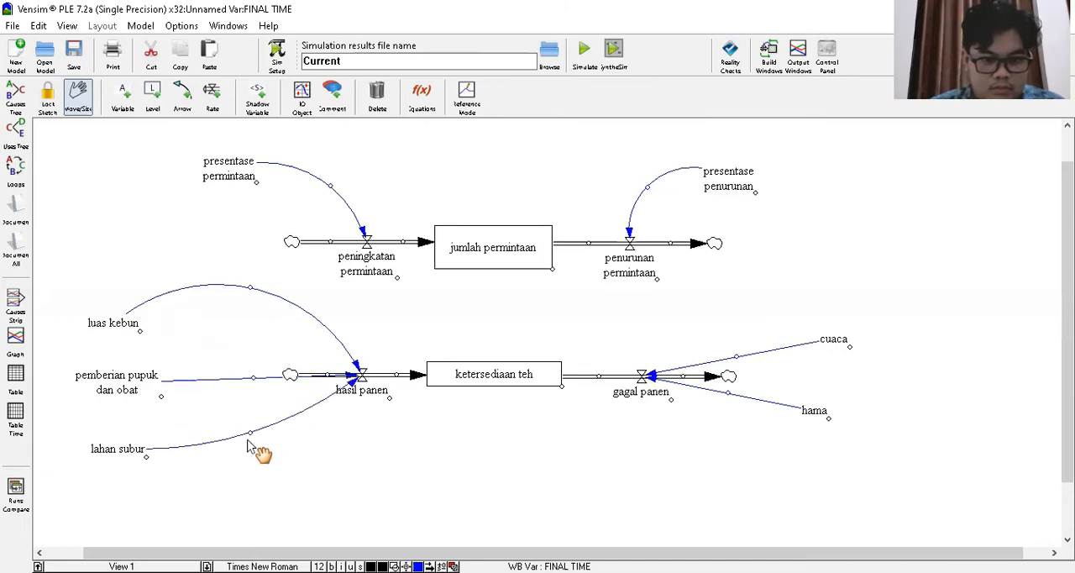
mouse_move(386, 396)
left_mouse_down()
mouse_move(413, 398)
mouse_move(399, 405)
left_mouse_up()
left_click_drag(372, 392, 241, 348)
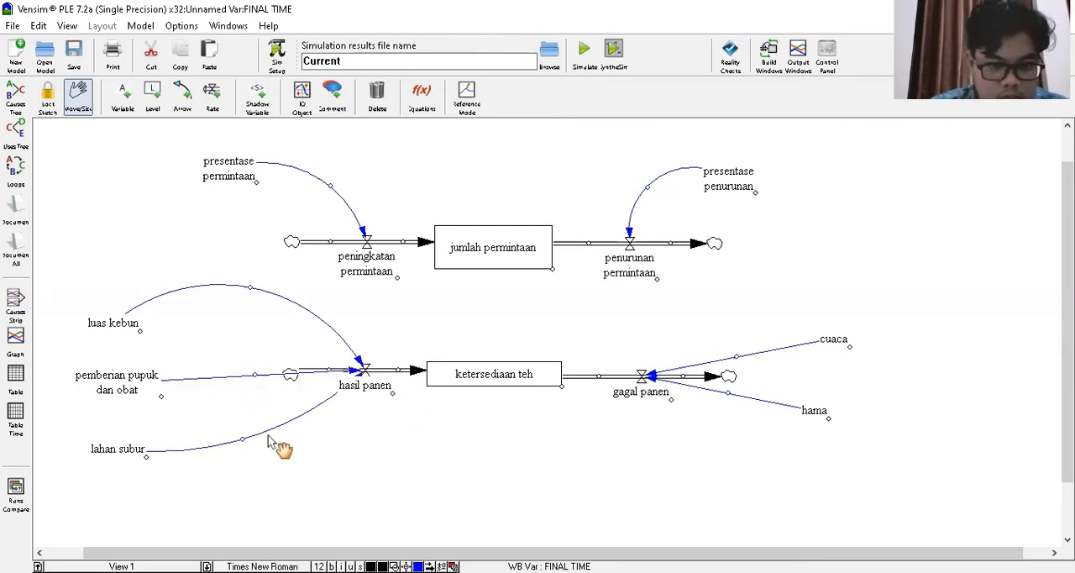
left_click_drag(242, 439, 237, 408)
left_click_drag(252, 291, 239, 302)
- Curve the arrows from cuaca and hama into the gagal panen valve and move both variables closer to it
mouse_move(727, 390)
left_mouse_down()
mouse_move(714, 404)
mouse_move(728, 394)
mouse_move(724, 404)
left_mouse_up()
left_click(726, 391)
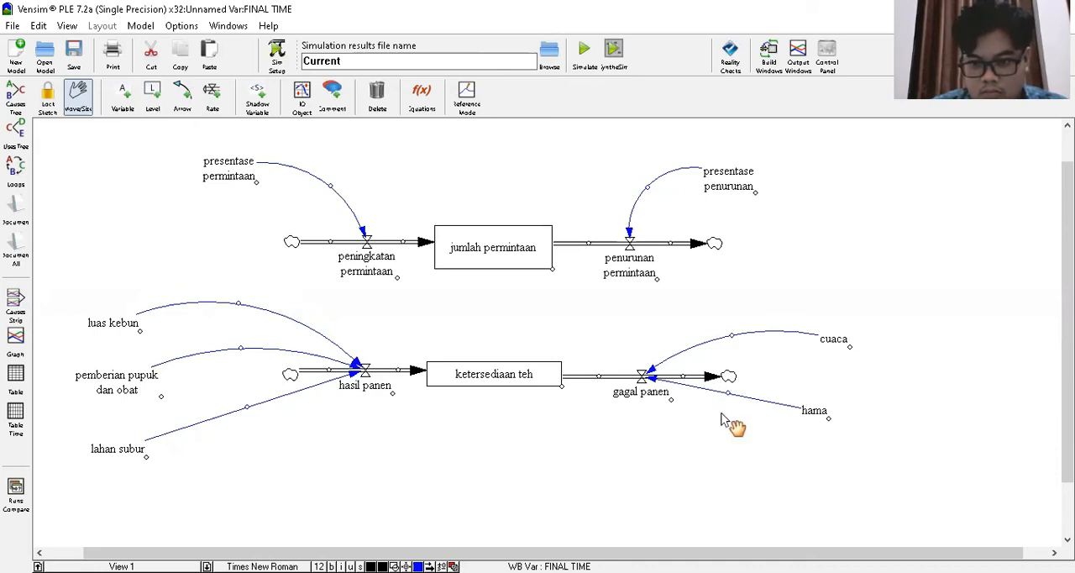
left_click_drag(815, 412, 802, 388)
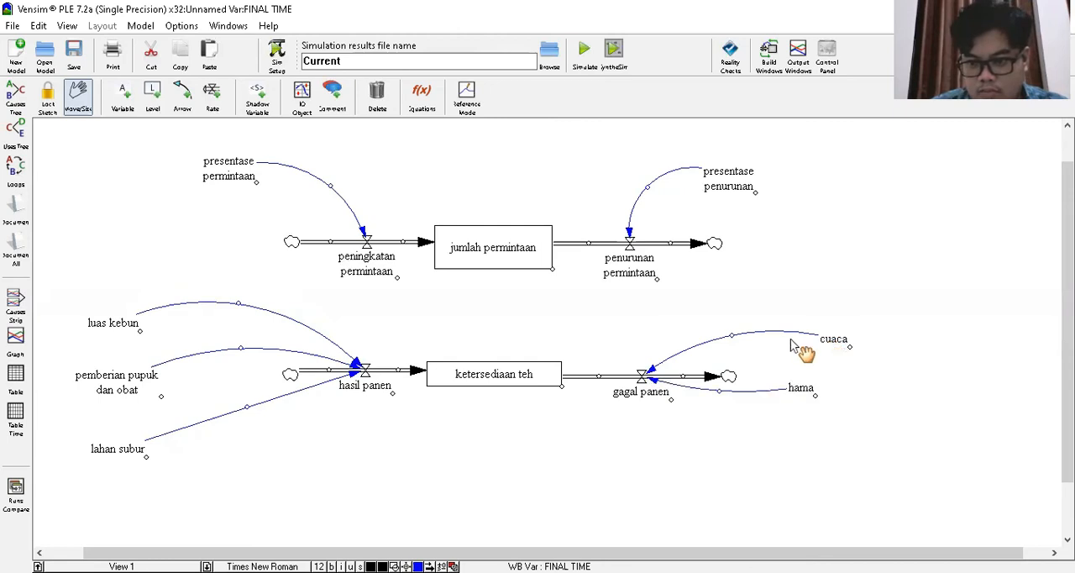
left_click_drag(833, 340, 789, 337)
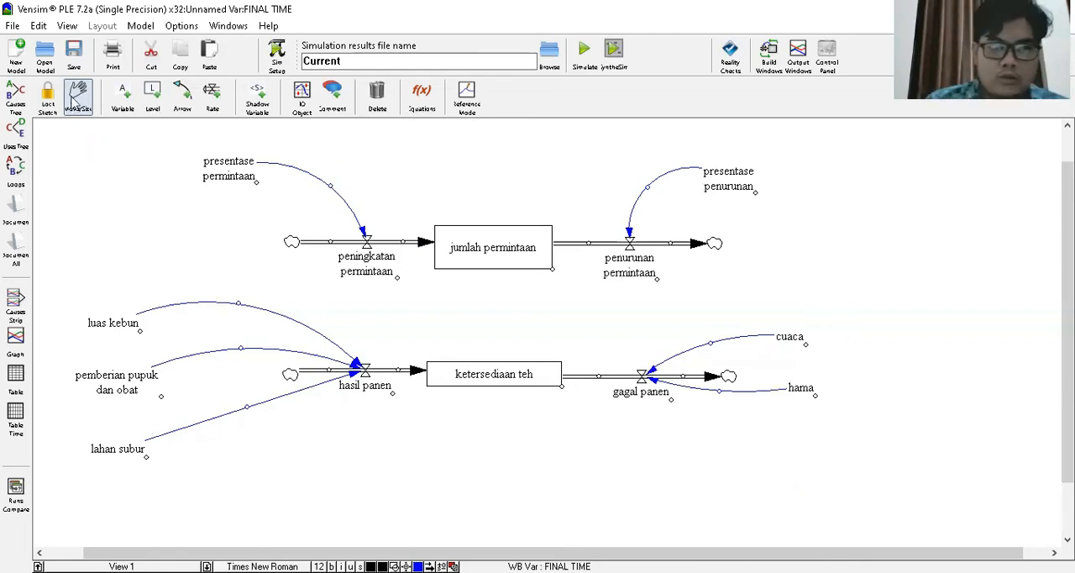
- Draw a causal arrow from the jumlah permintaan level down to the ketersediaan teh level
left_click(419, 107)
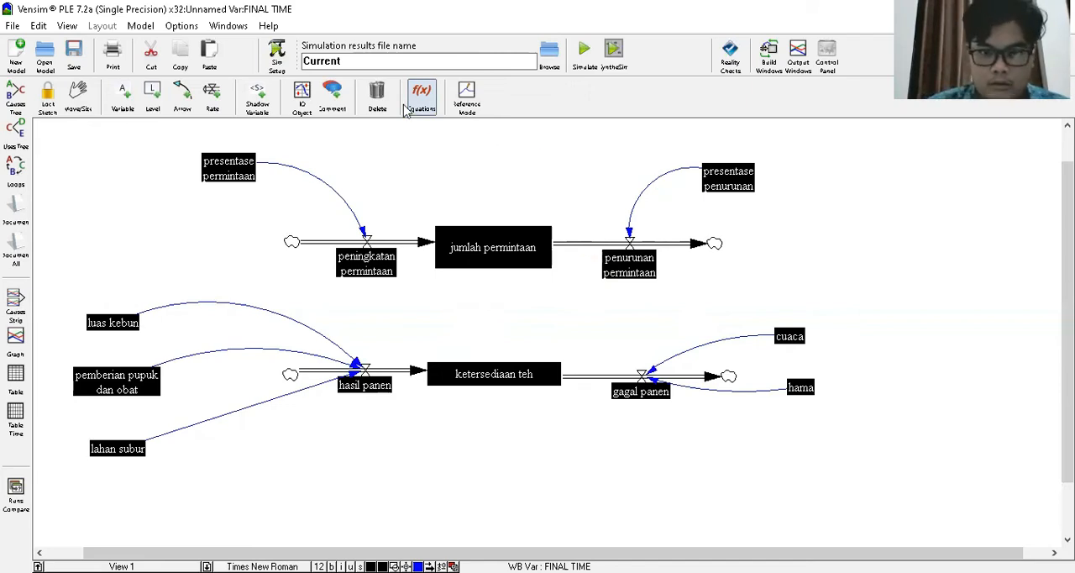
left_click(183, 97)
left_click(508, 264)
left_click(493, 369)
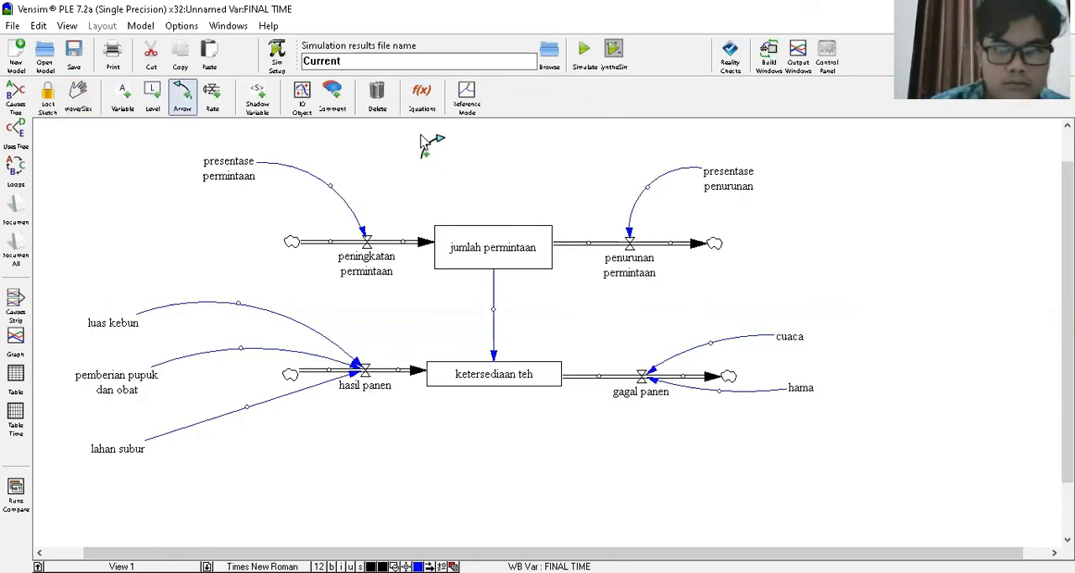
- Set the equation of presentase penurunan to 0.2
left_click(422, 97)
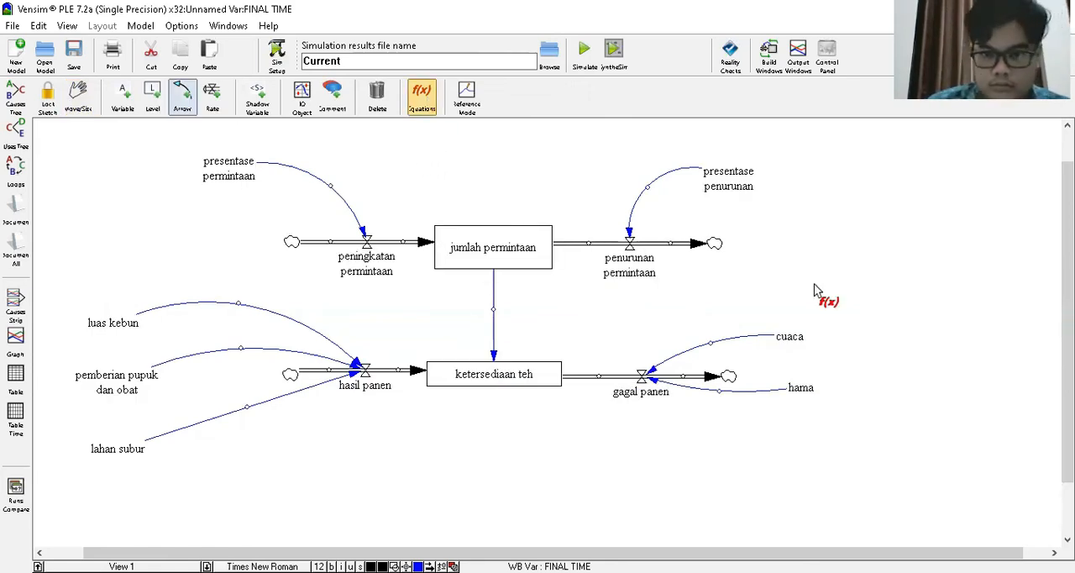
left_click(727, 186)
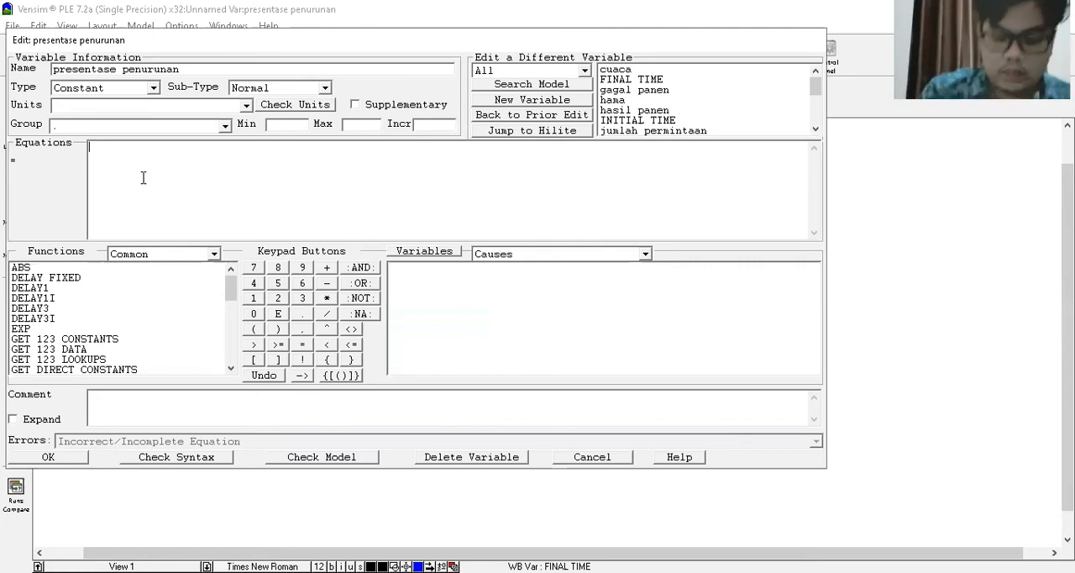
type("0.2")
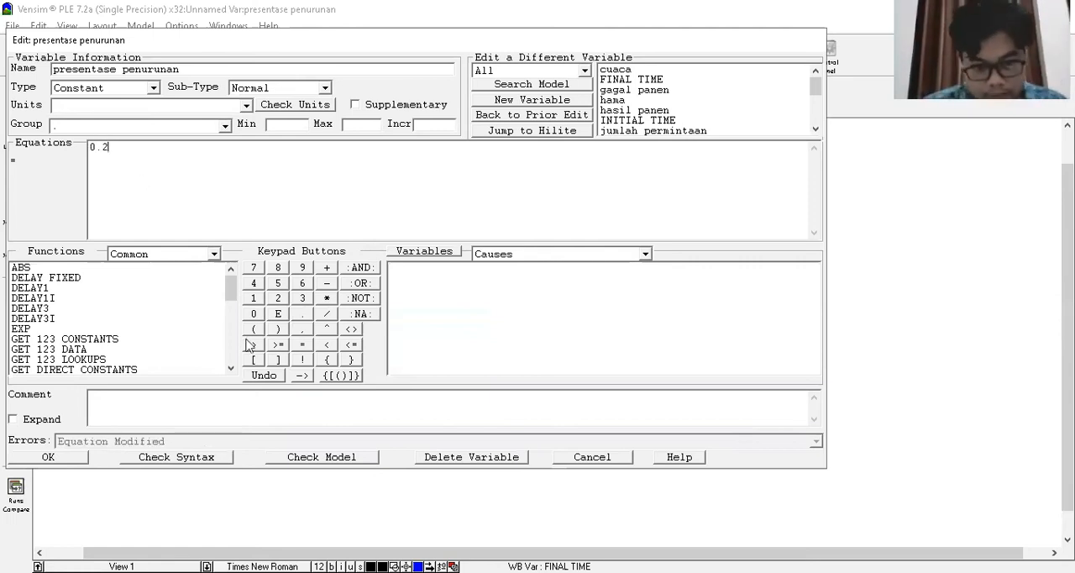
left_click(47, 461)
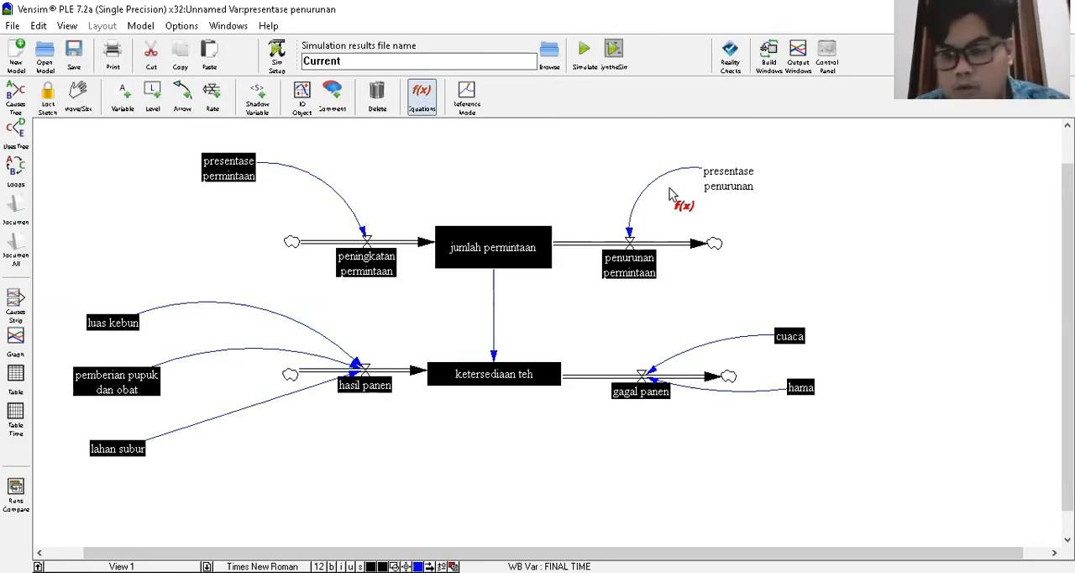
- Try to set the equation of the penurunan permintaan rate to 0.5
left_click(636, 270)
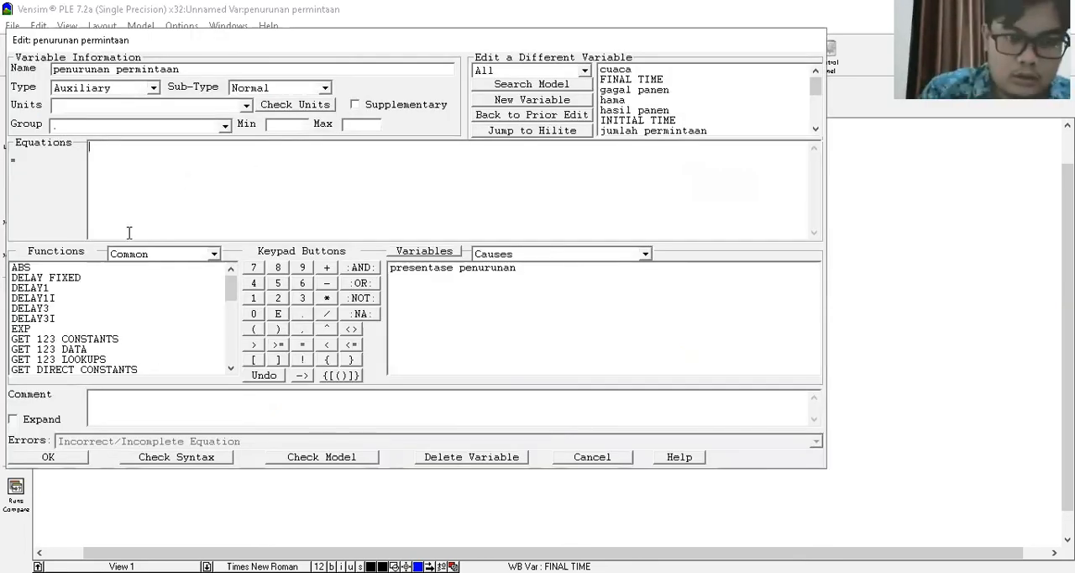
type("0.5")
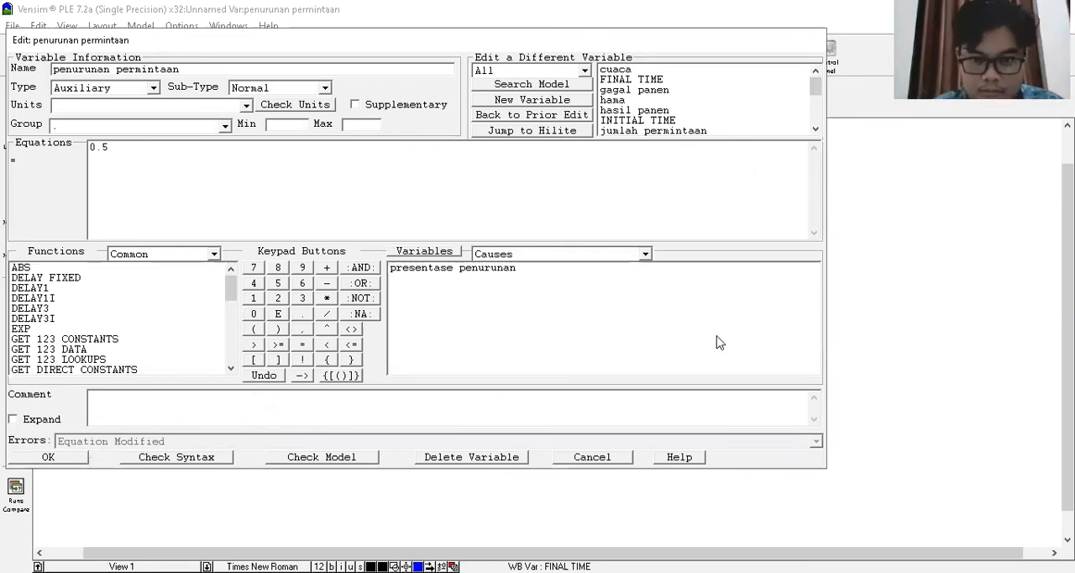
key("Return")
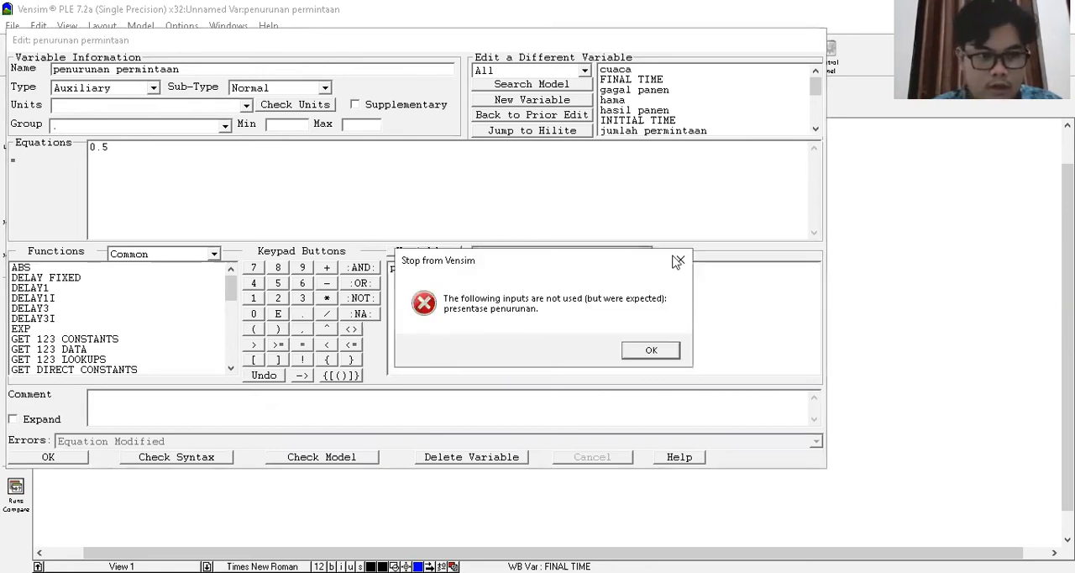
key("Return")
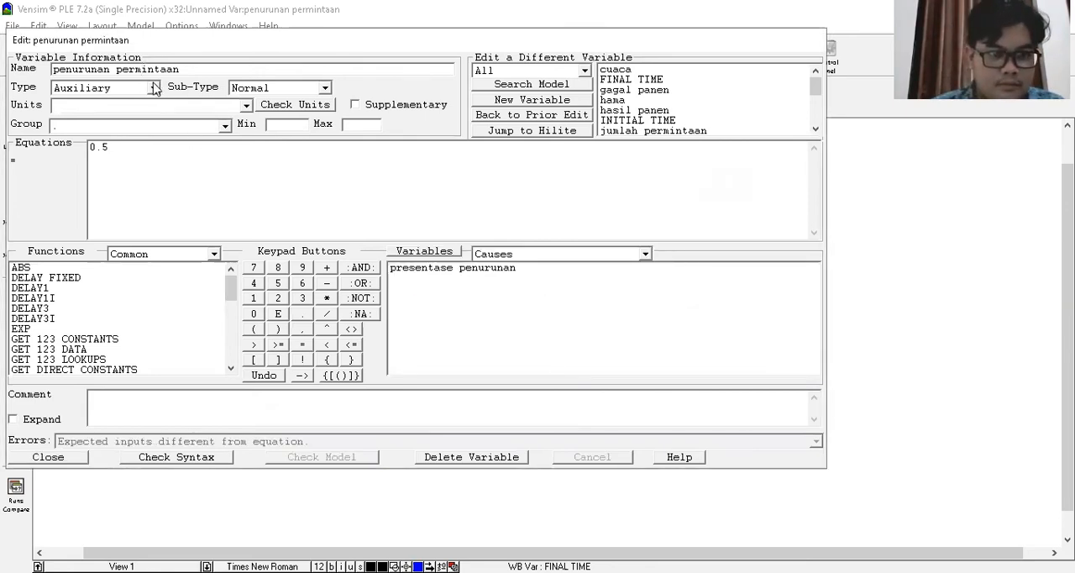
- Keep the penurunan permintaan type as Auxiliary and change its equation to 0.9
left_click(153, 88)
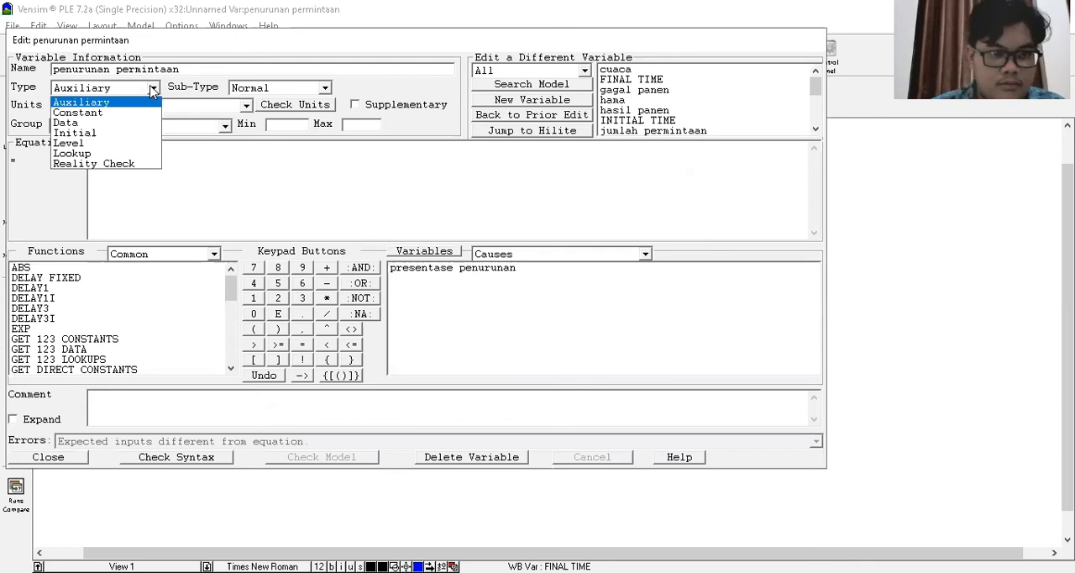
left_click(196, 171)
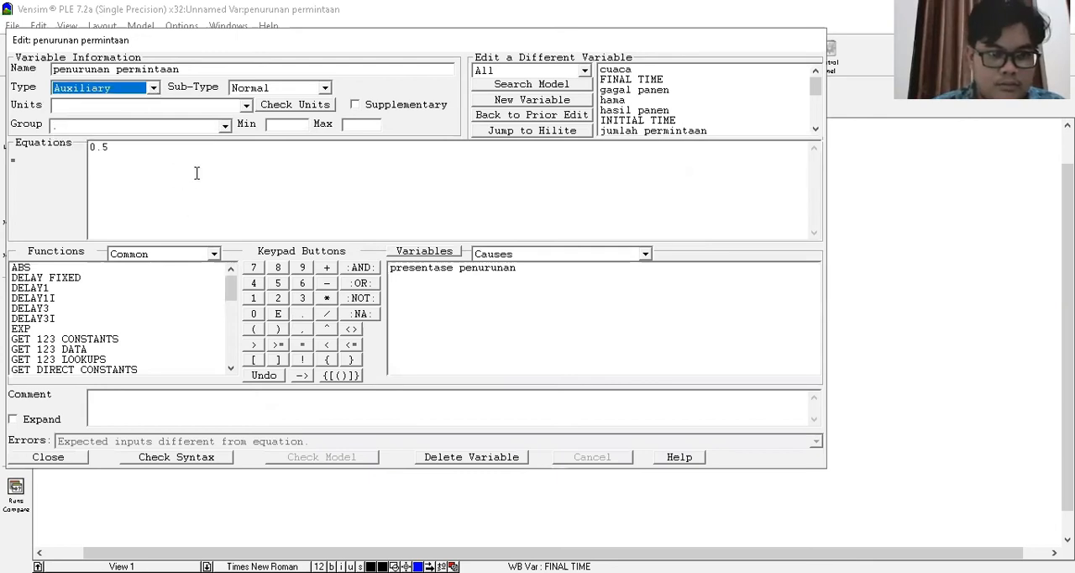
left_click(193, 164)
key("BackSpace")
type("9")
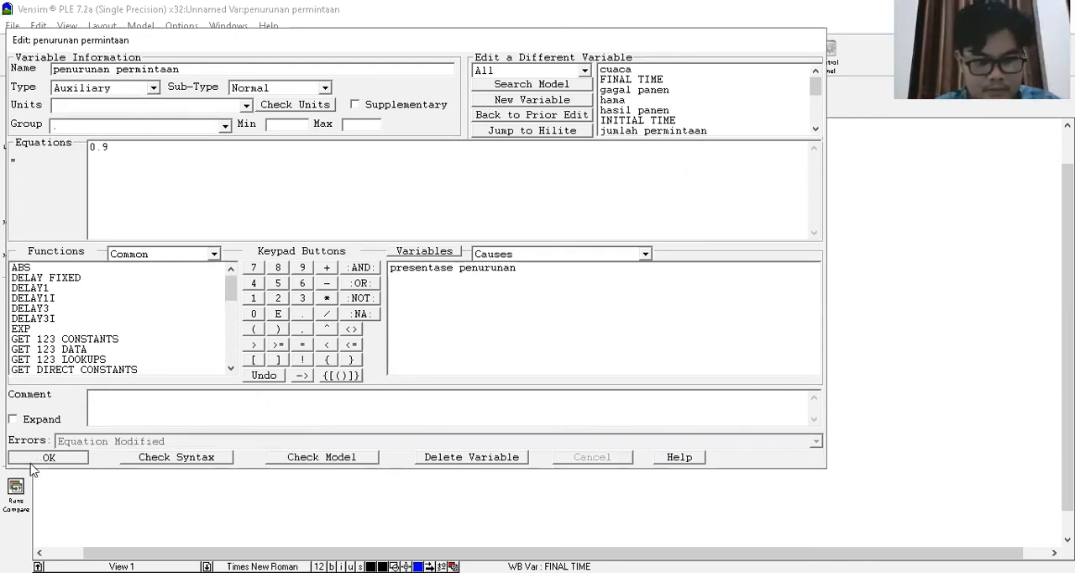
key("Return")
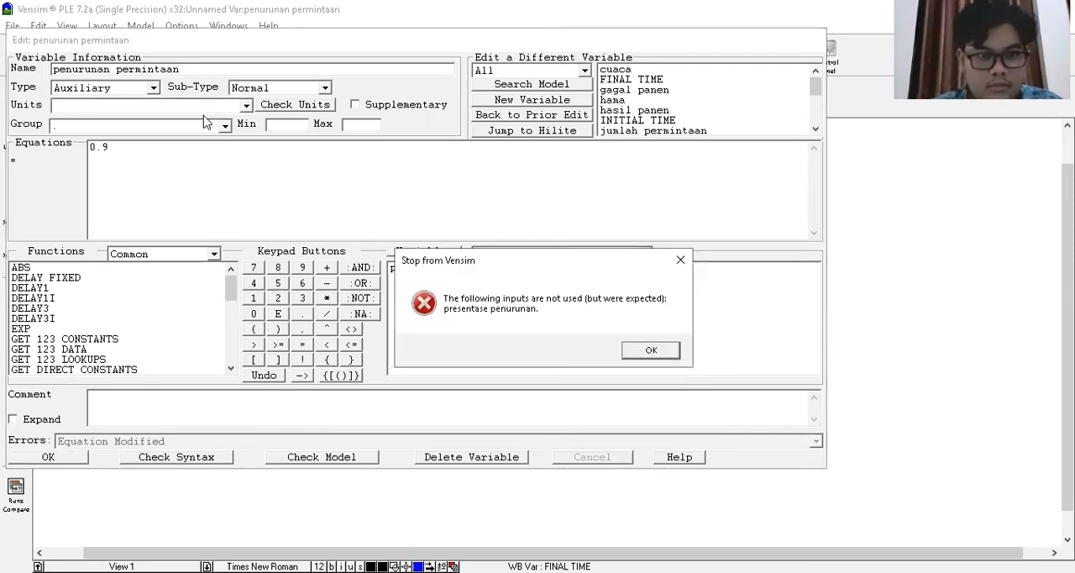
key("Return")
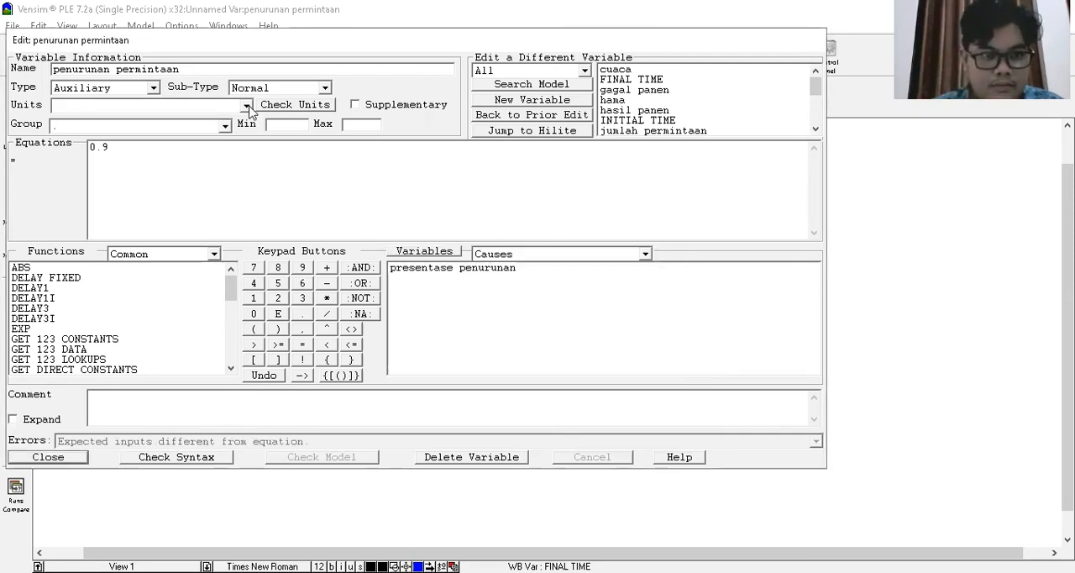
- Check the units and group options of penurunan permintaan and resubmit its 0.9 equation
left_click(248, 106)
left_click(245, 107)
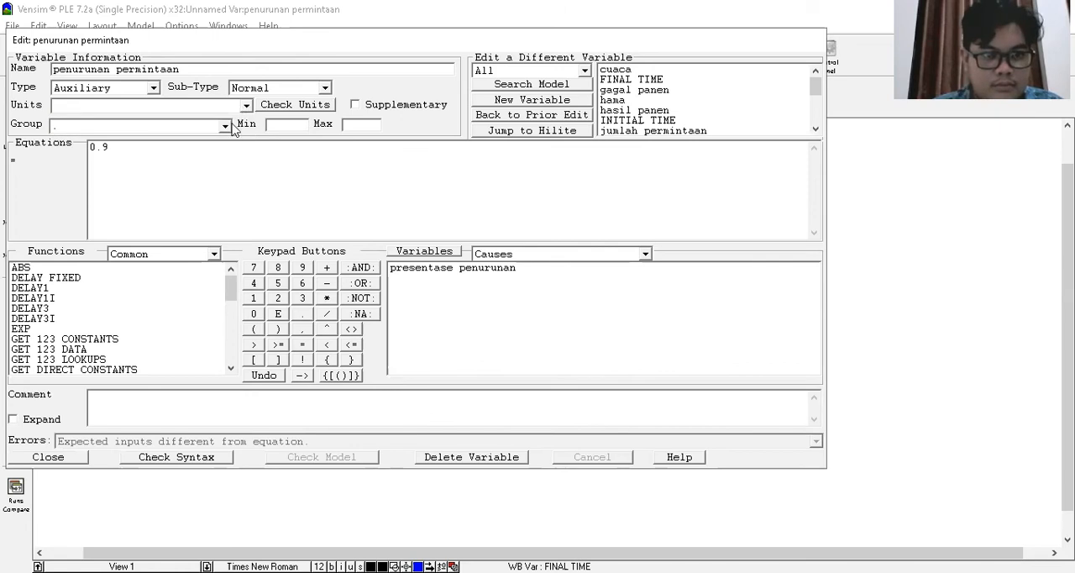
left_click(225, 128)
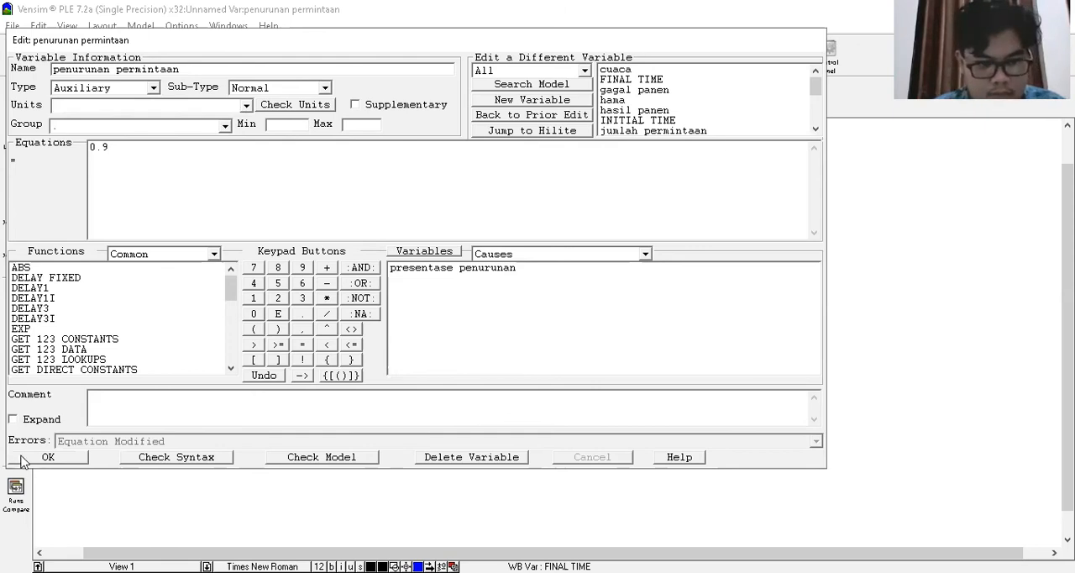
left_click(25, 460)
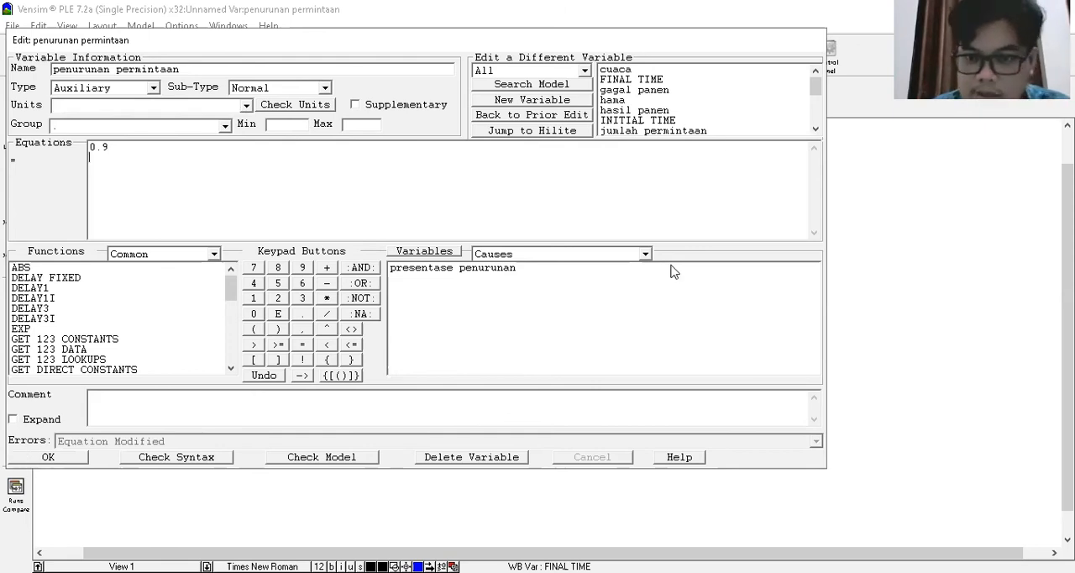
key("Return")
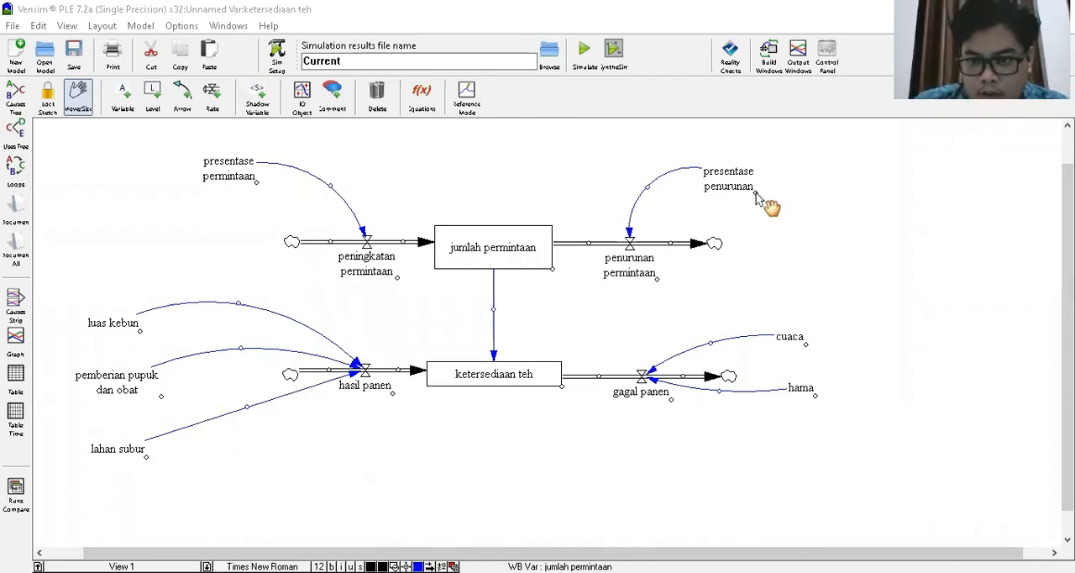
- Widen the labels of presentase penurunan, penurunan permintaan, peningkatan permintaan and presentase permintaan in the upper half of the diagram
left_click_drag(775, 188, 806, 187)
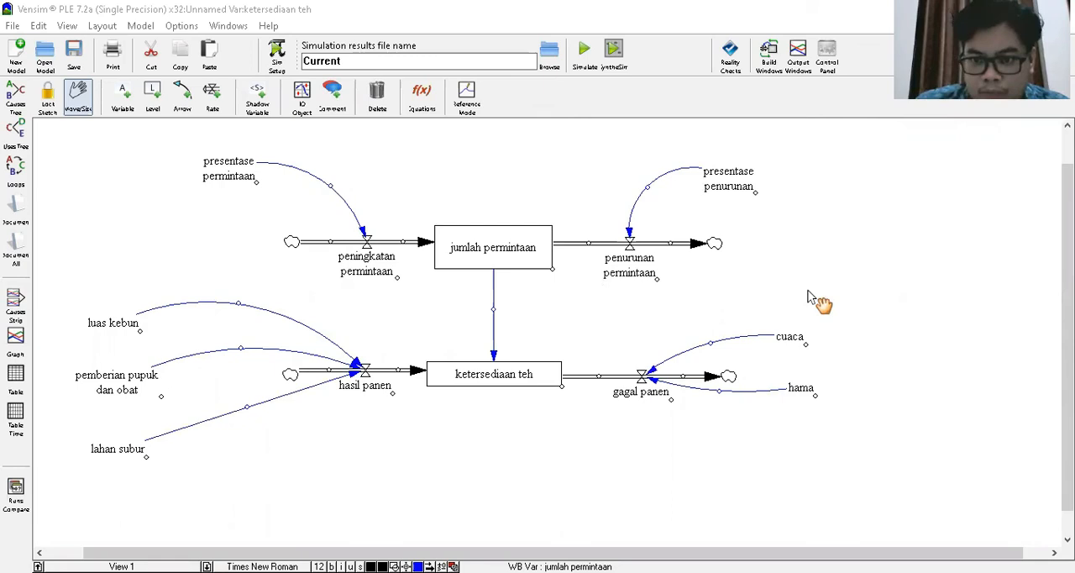
left_click(666, 281)
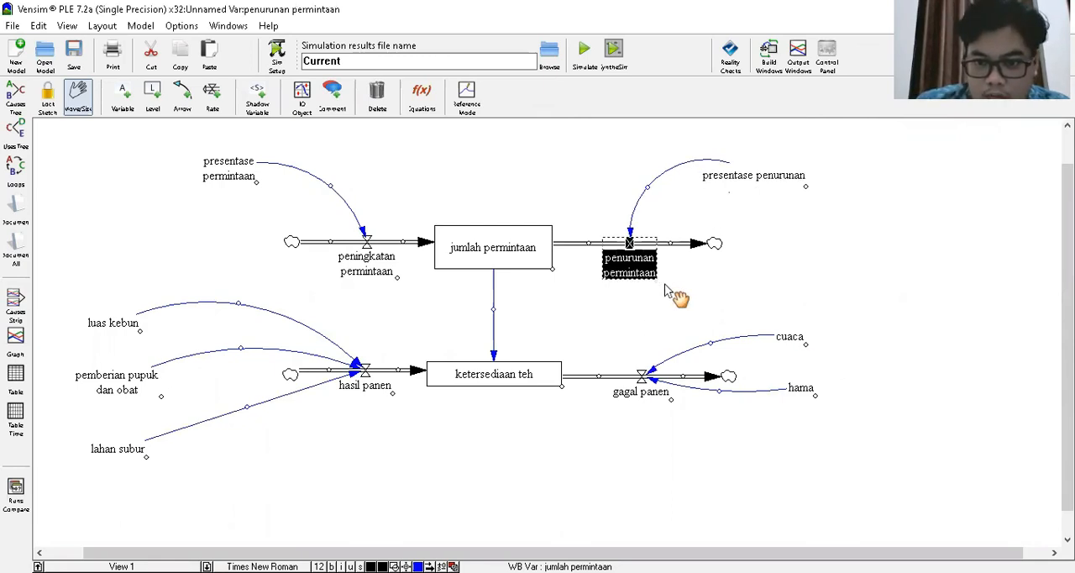
left_click_drag(657, 280, 685, 280)
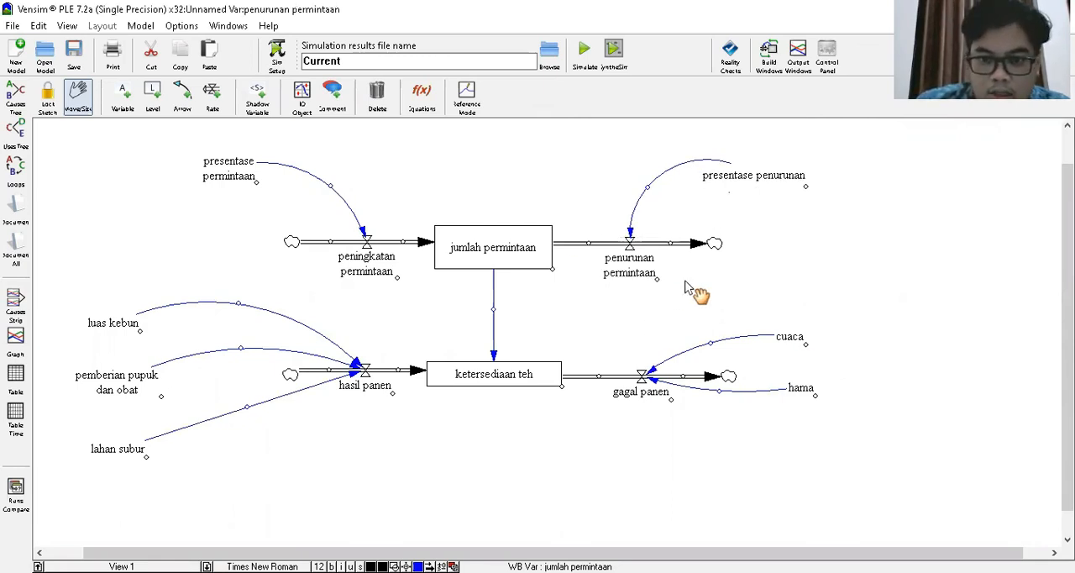
left_click(403, 278)
left_click_drag(403, 277, 427, 272)
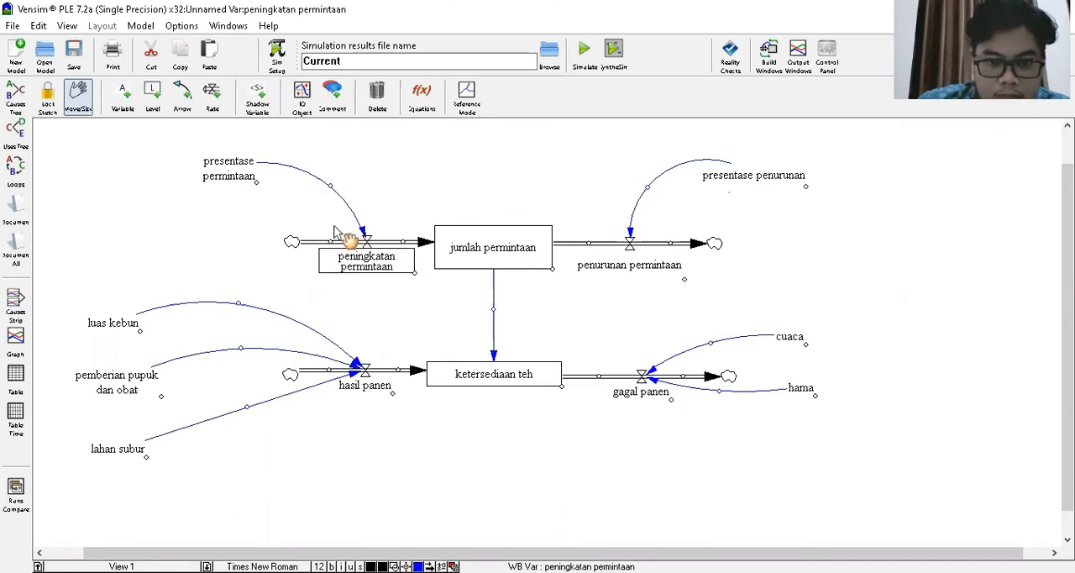
left_click(255, 182)
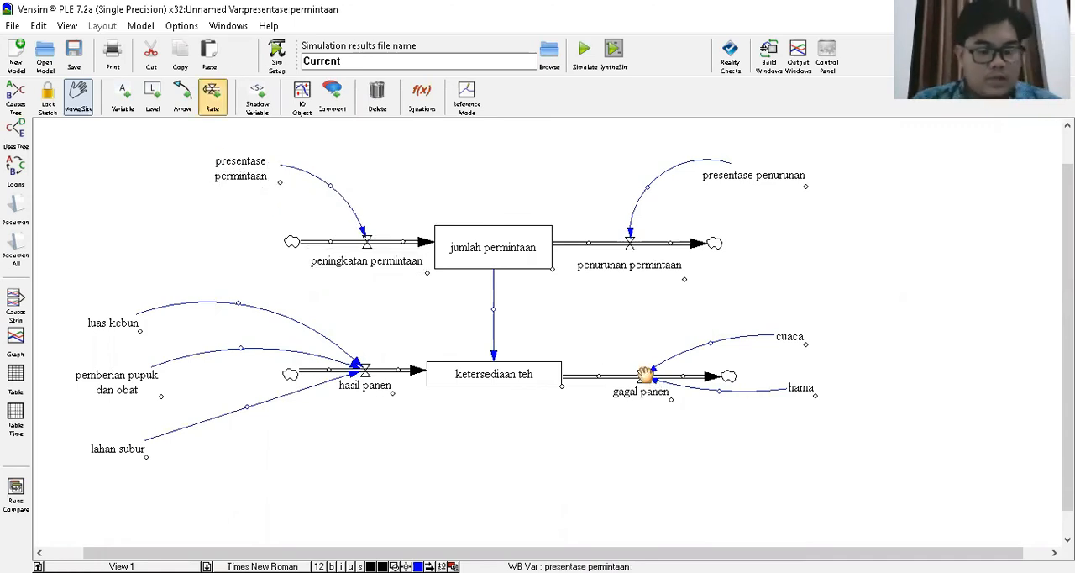
- Run a model check on the tea availability diagram and dismiss its message
key("ctrl+a")
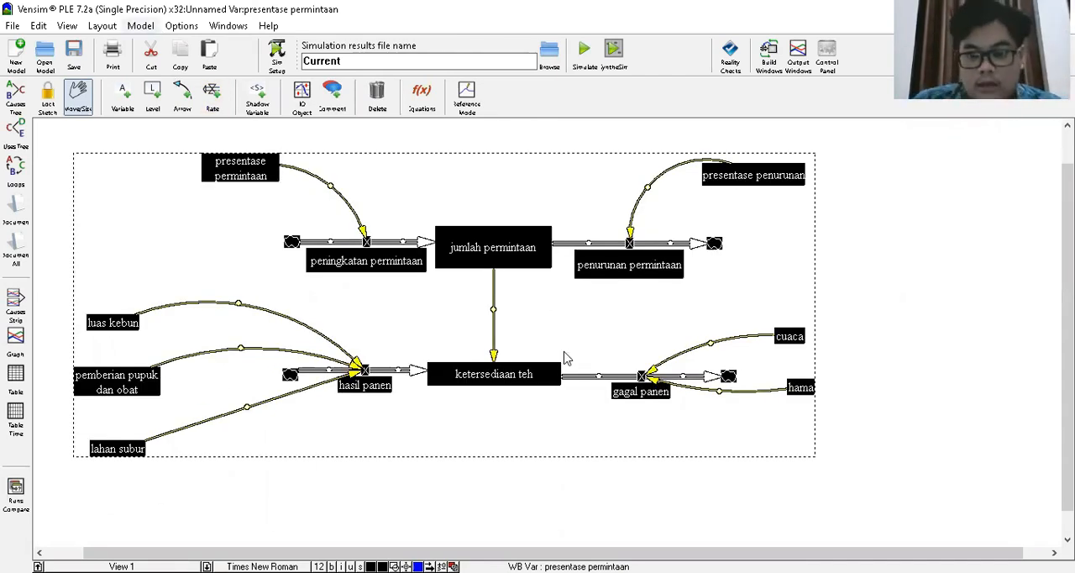
key("ctrl+t")
key("Return")
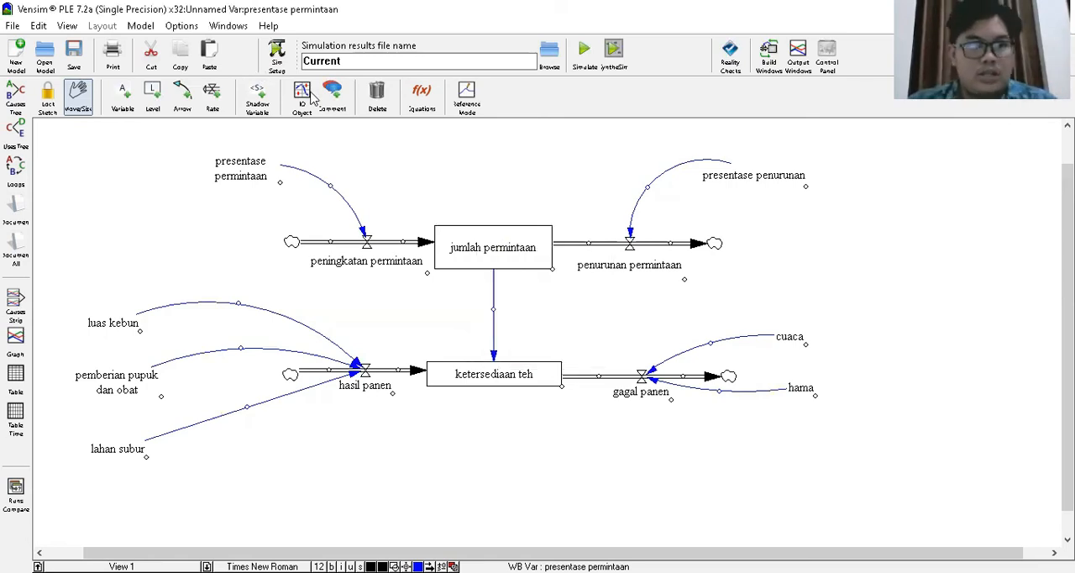
- Lock the sketch, graph all the model's variables together, and examine the curves and legend entries, including ketersediaan teh
key("ctrl+a")
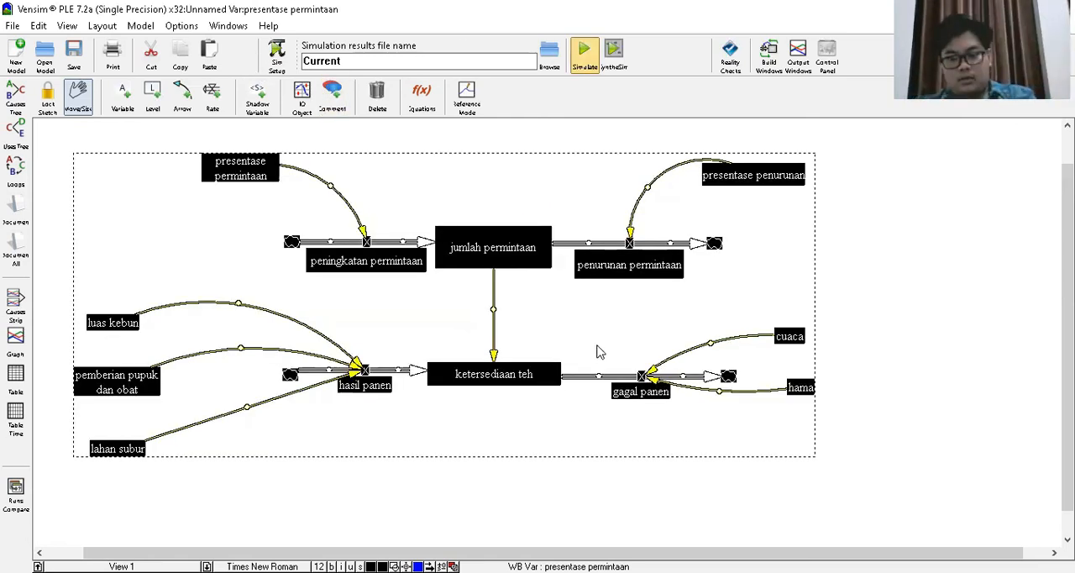
key("1")
key("ctrl+a")
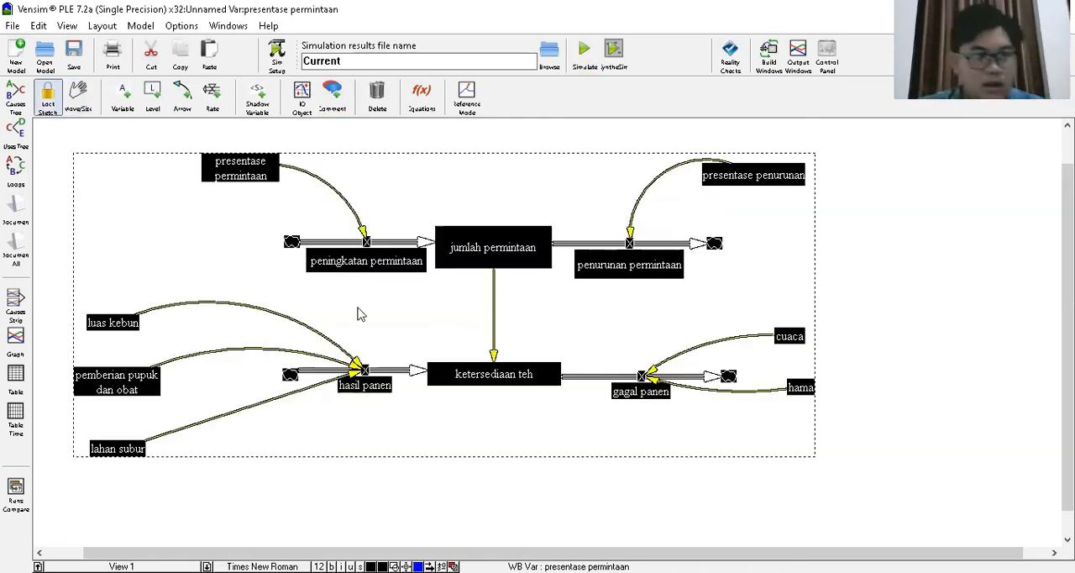
left_click(16, 343)
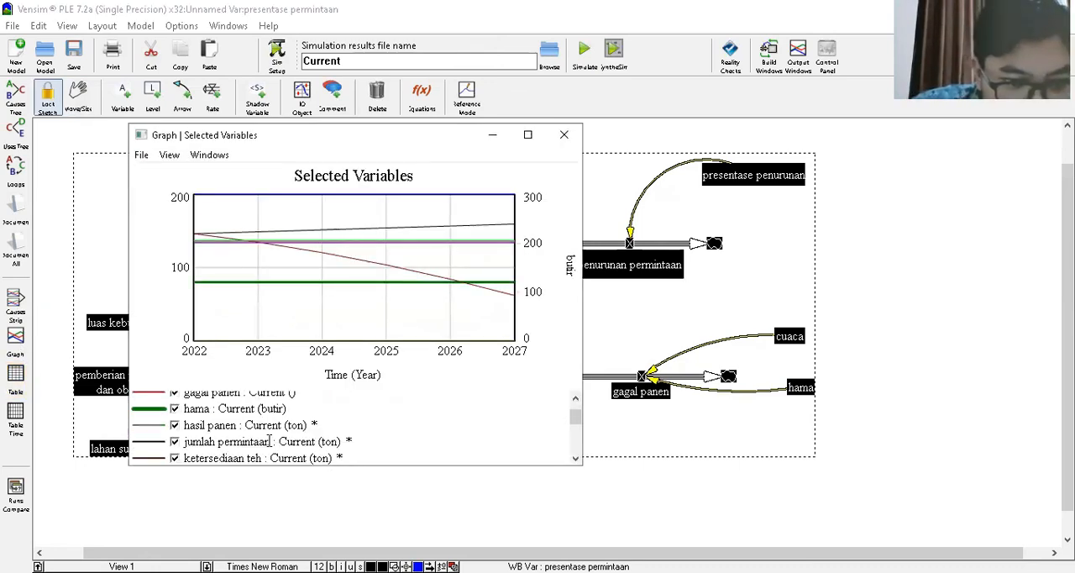
scroll(214, 439, "down", 1)
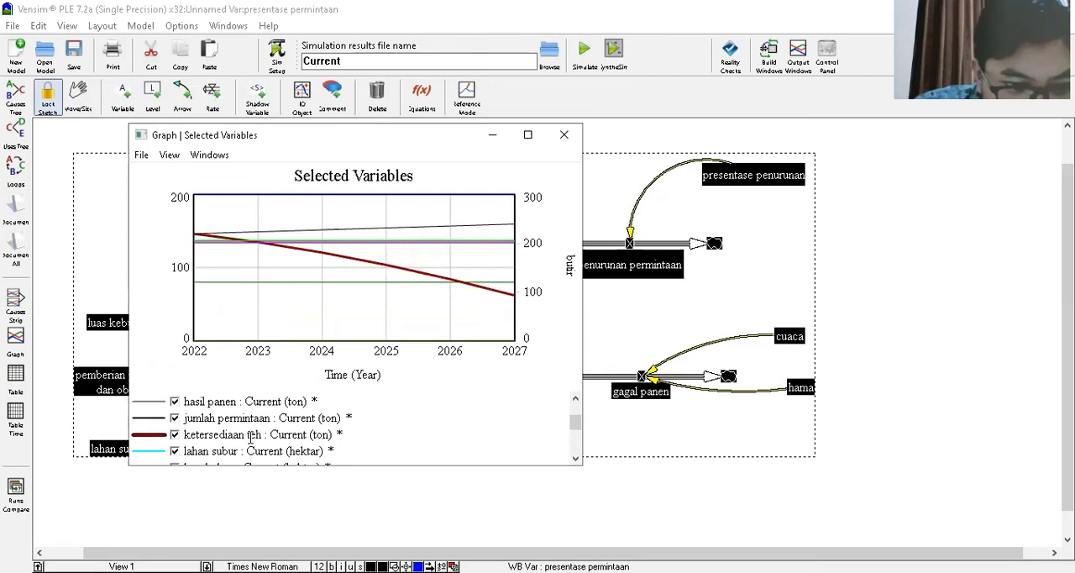
scroll(260, 435, "down", 2)
scroll(267, 441, "up", 4)
scroll(271, 443, "down", 1)
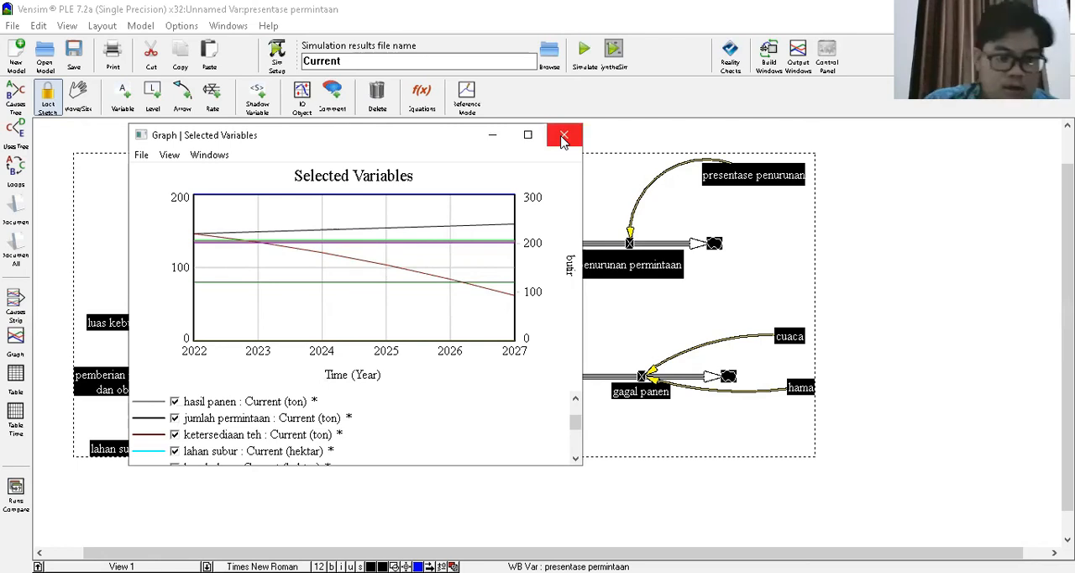
- Show the yearly values of all selected variables in a table, review them, and close the table
left_click(21, 387)
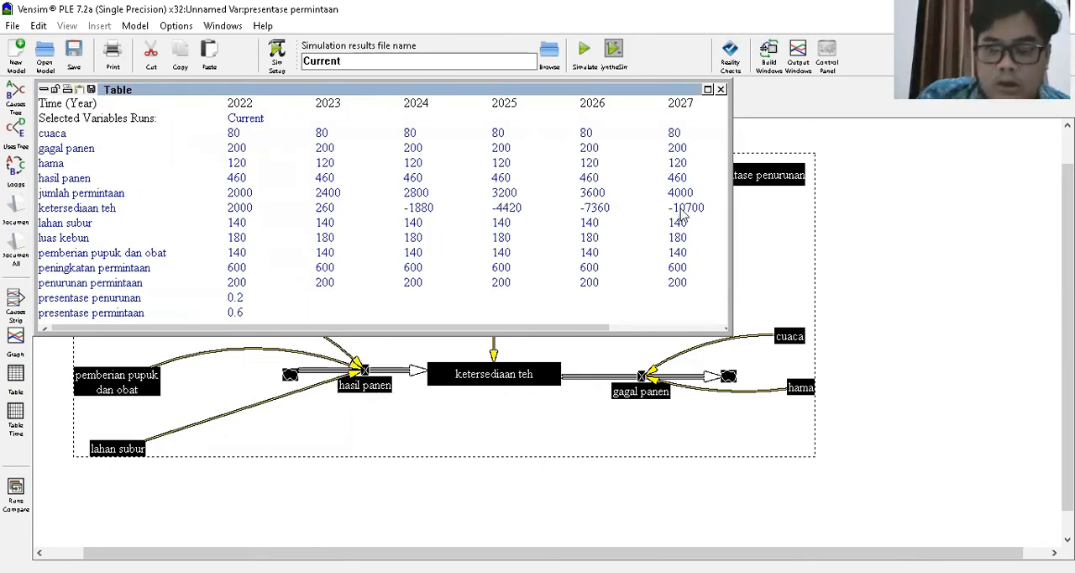
left_click(721, 91)
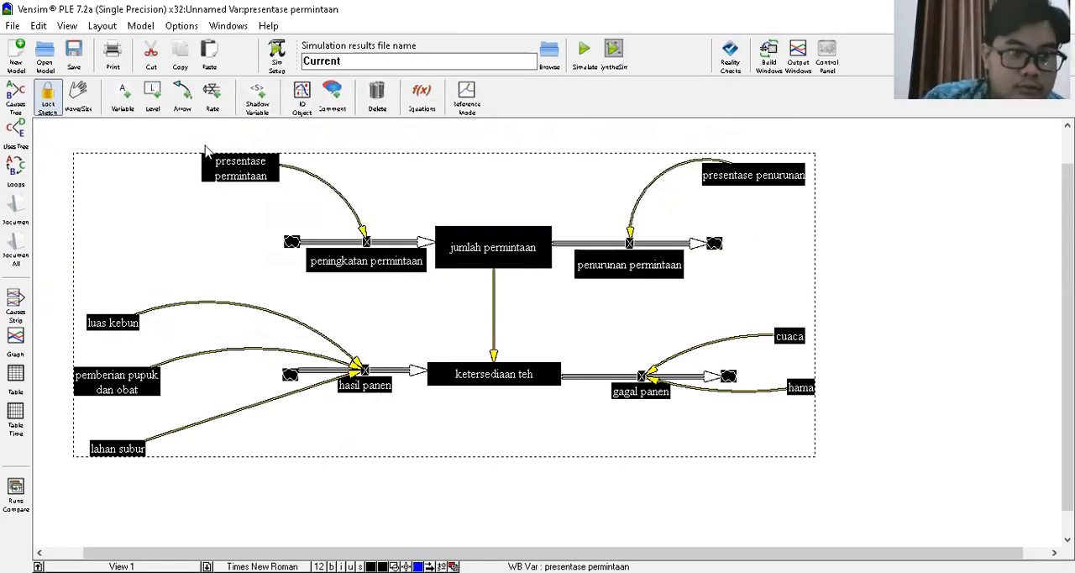
- Unlock the sketch and review the equation settings of presentase penurunan without changing them
left_click(91, 102)
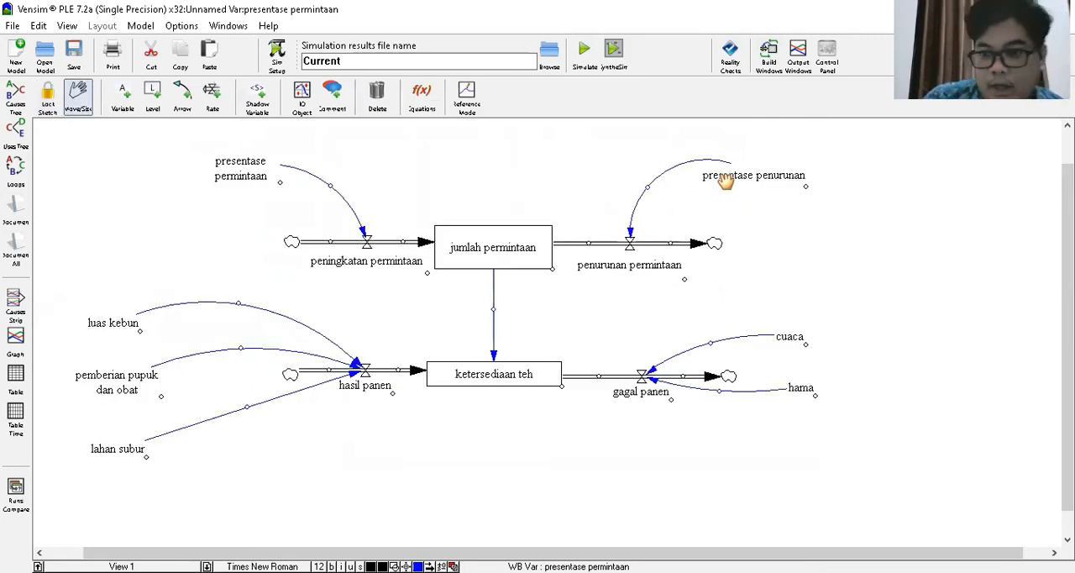
left_click(760, 176)
left_click(890, 354)
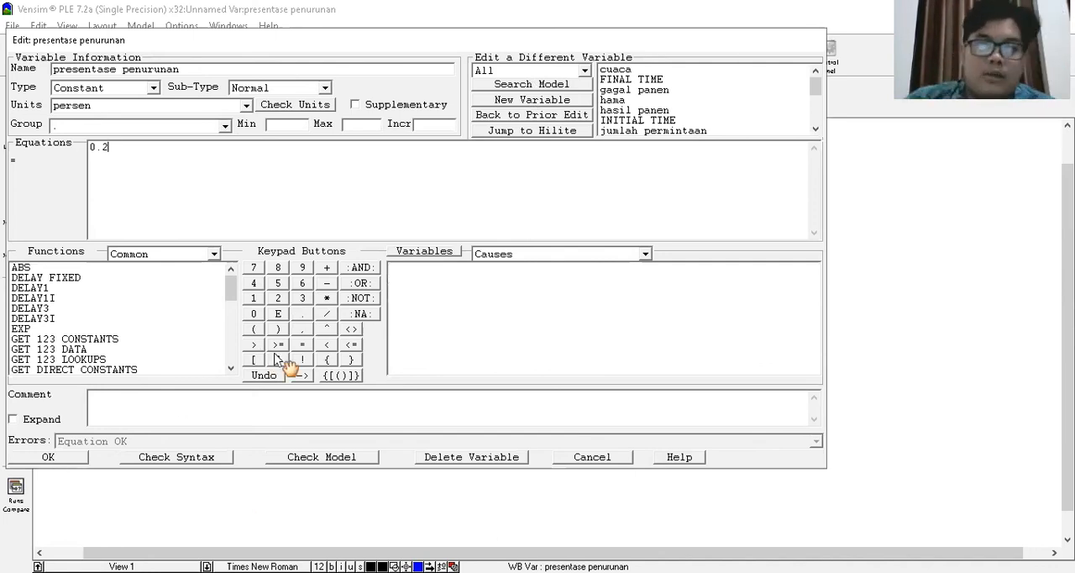
key("Return")
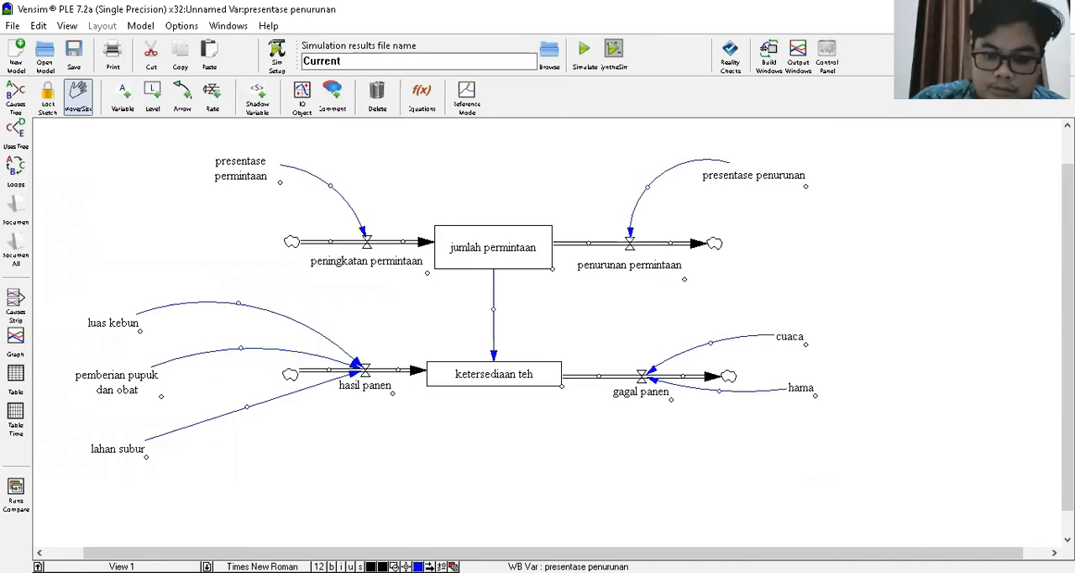